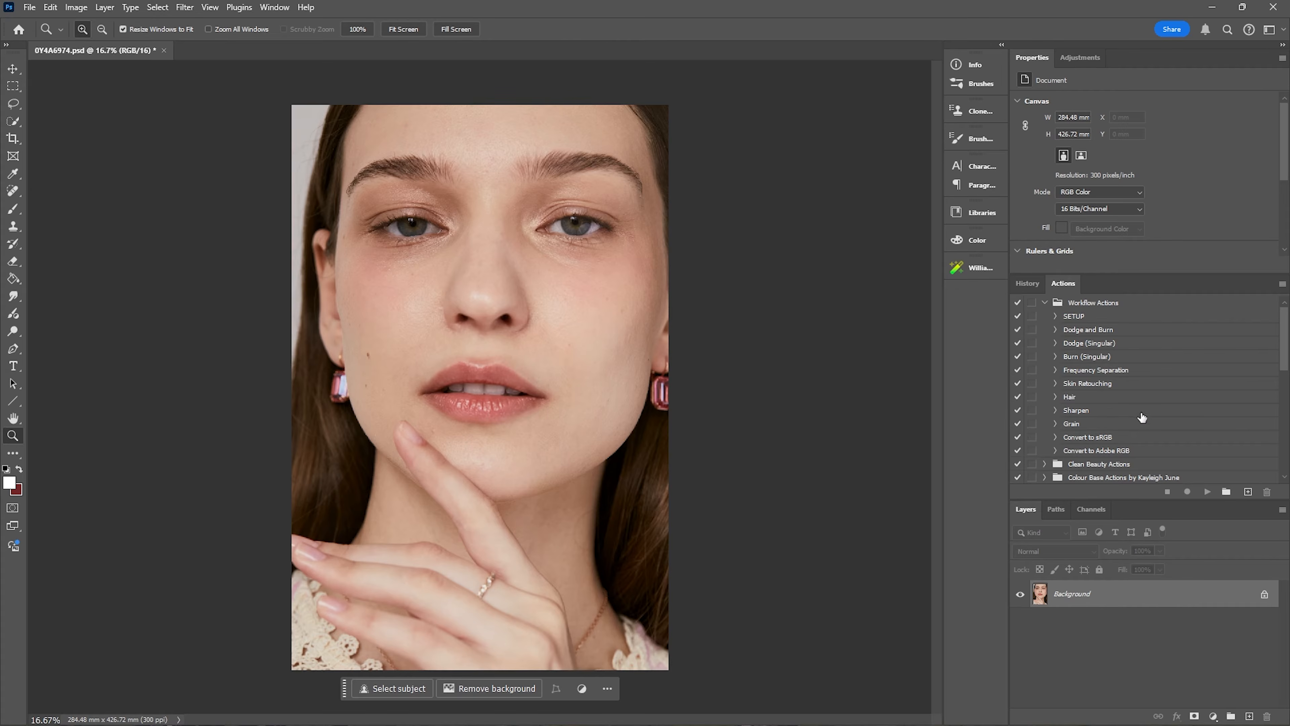
# Run the Dodge and Burn action on the portrait and hide its Black and White Guide layer
pyautogui.click(1123, 334)
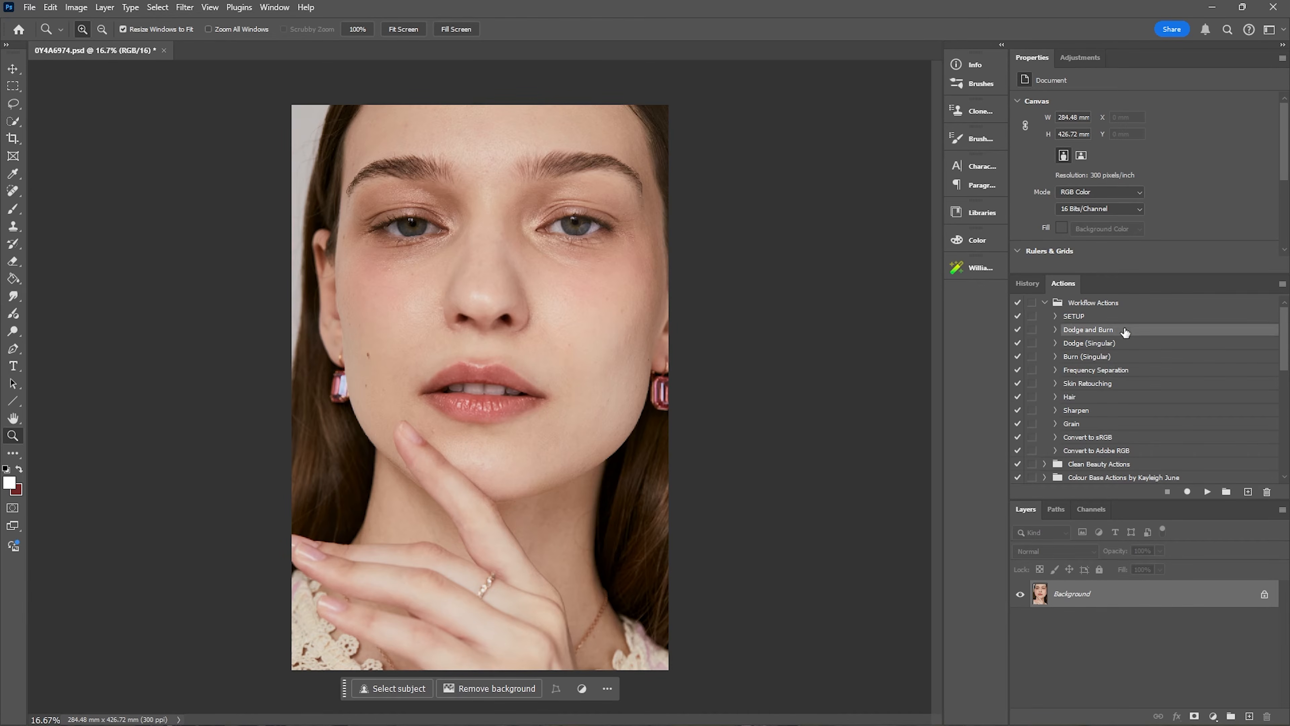
pyautogui.click(1207, 492)
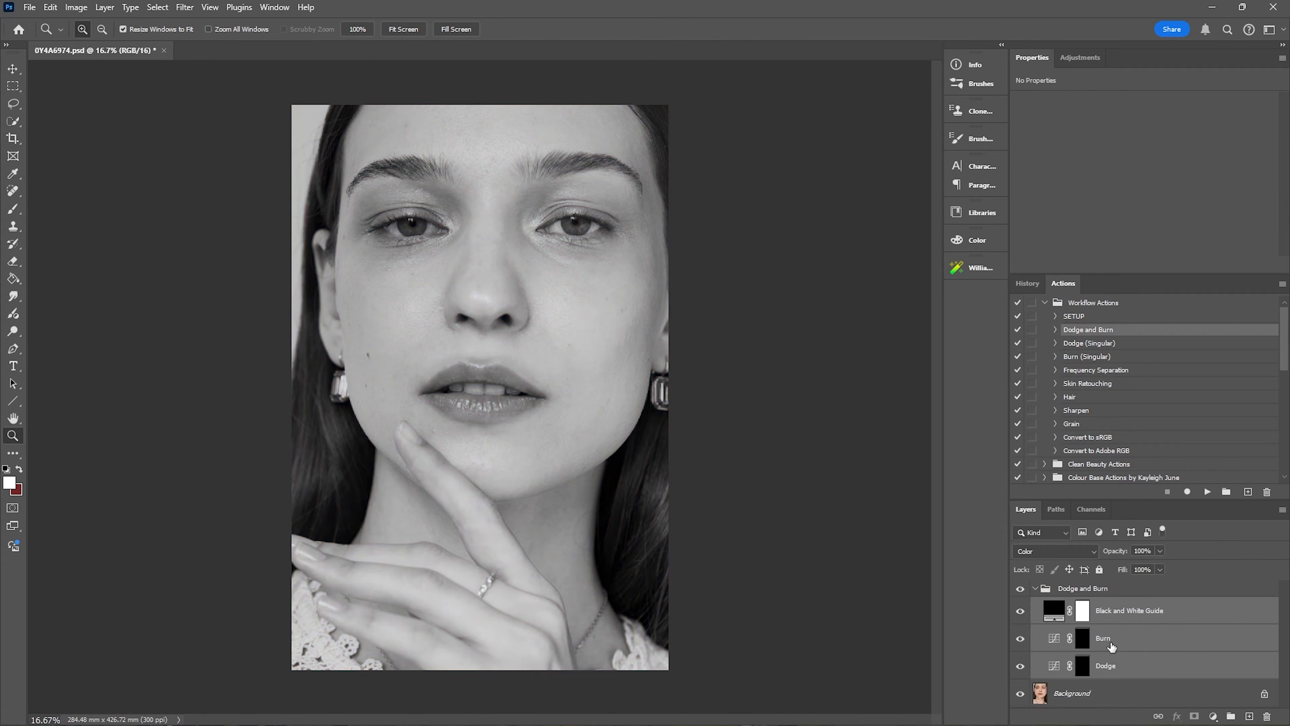
pyautogui.click(1100, 615)
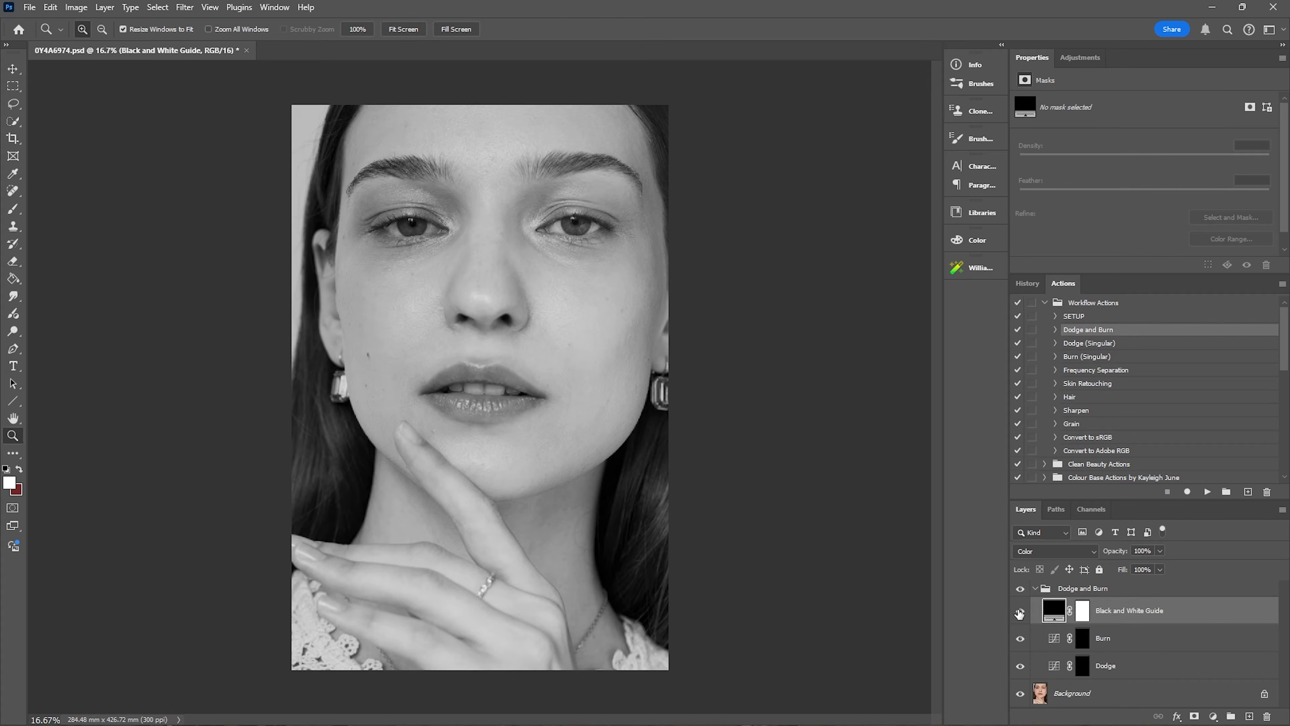
pyautogui.click(1020, 612)
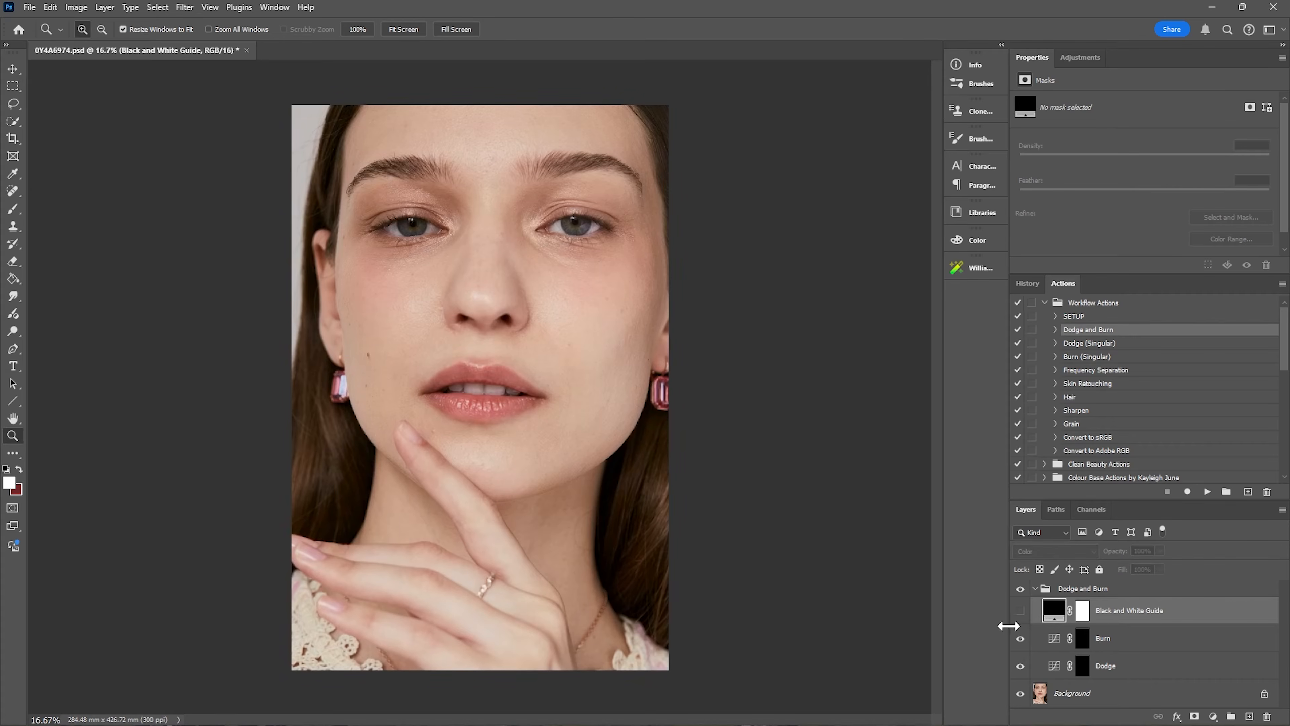
# Examine the skin across the portrait up close, including the forehead, eyes, nose, mouth and chin
pyautogui.click(500, 187)
pyautogui.click(570, 181)
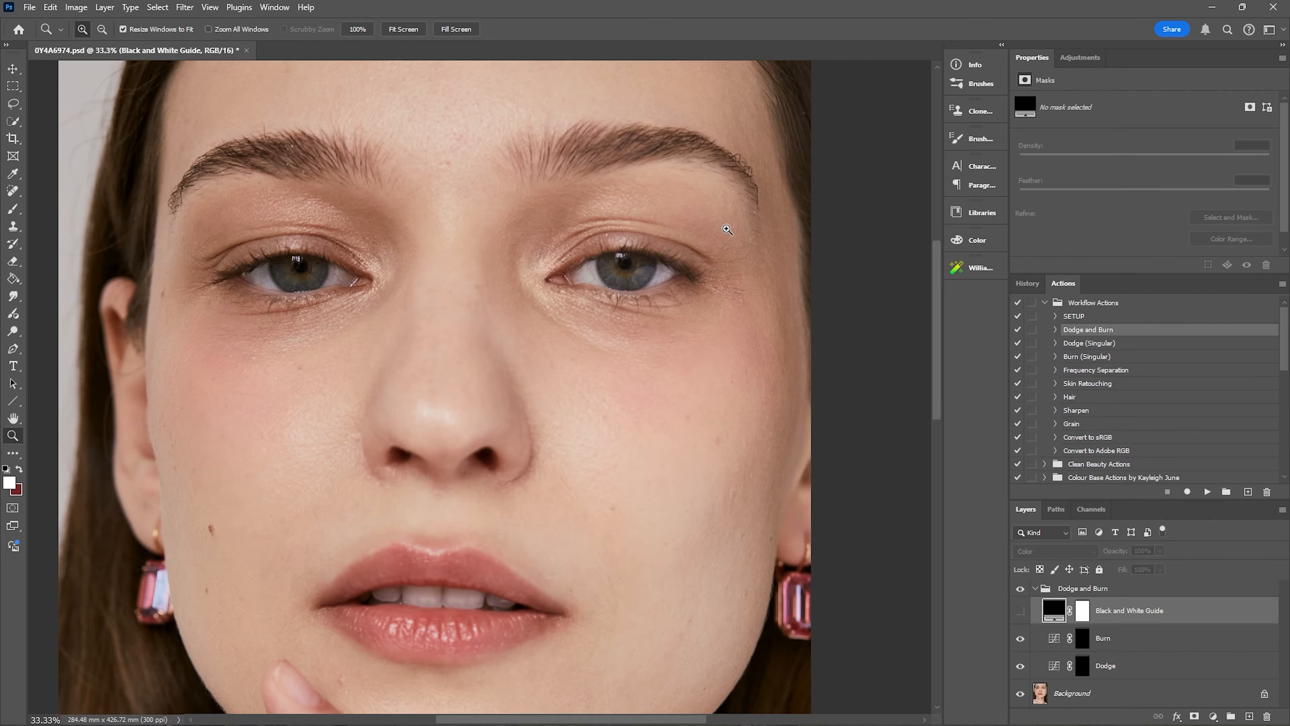
pyautogui.click(742, 242)
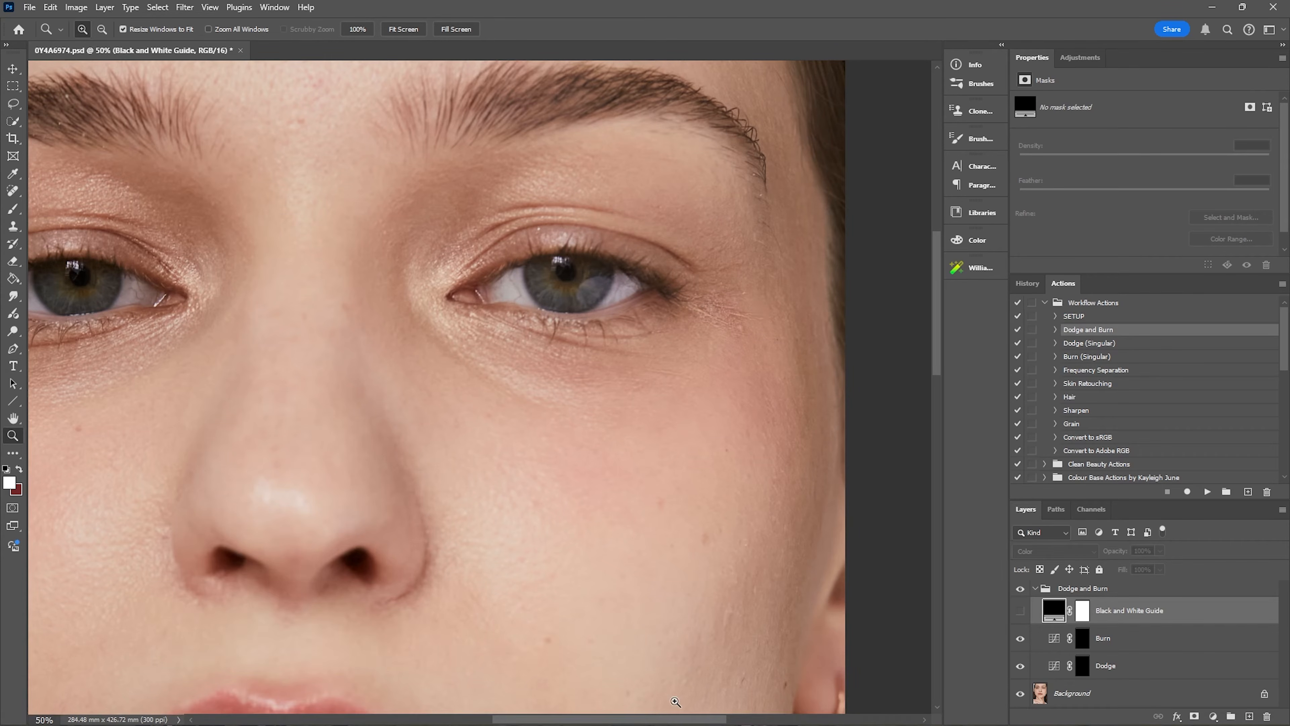
pyautogui.moveTo(692, 720); pyautogui.dragTo(640, 720)
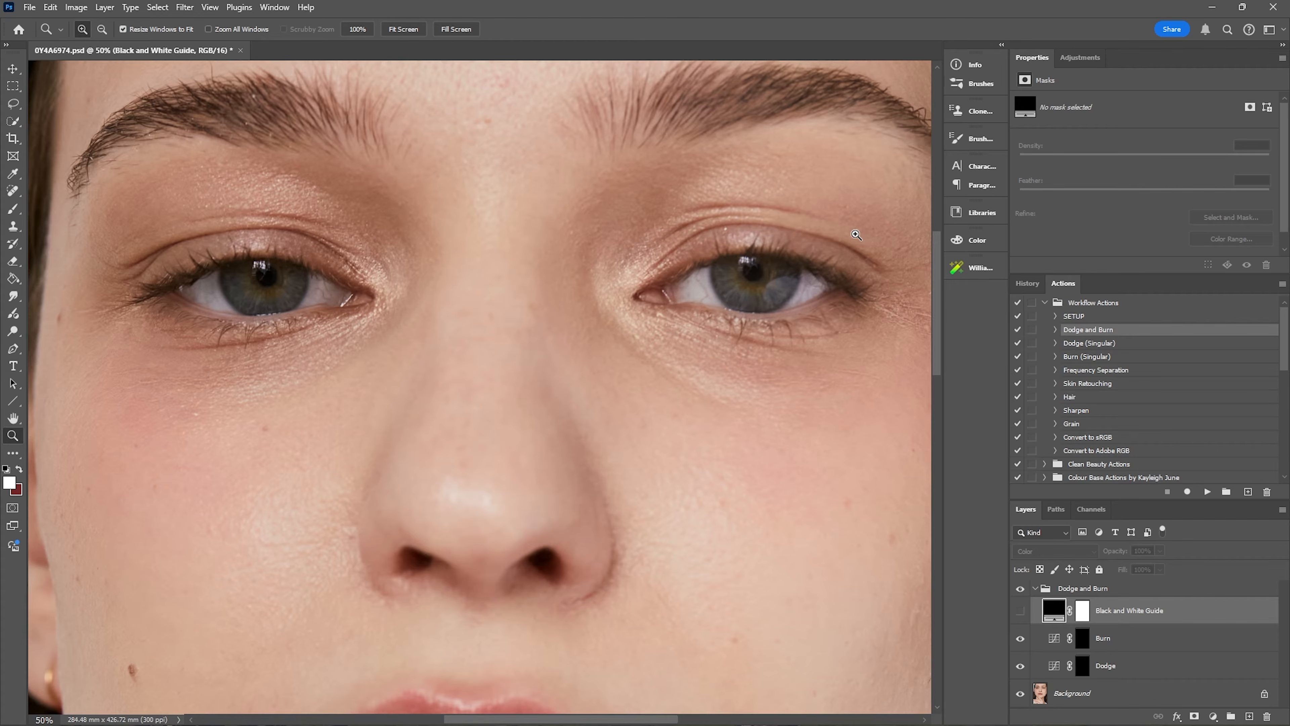
pyautogui.scroll(3, 936, 239)
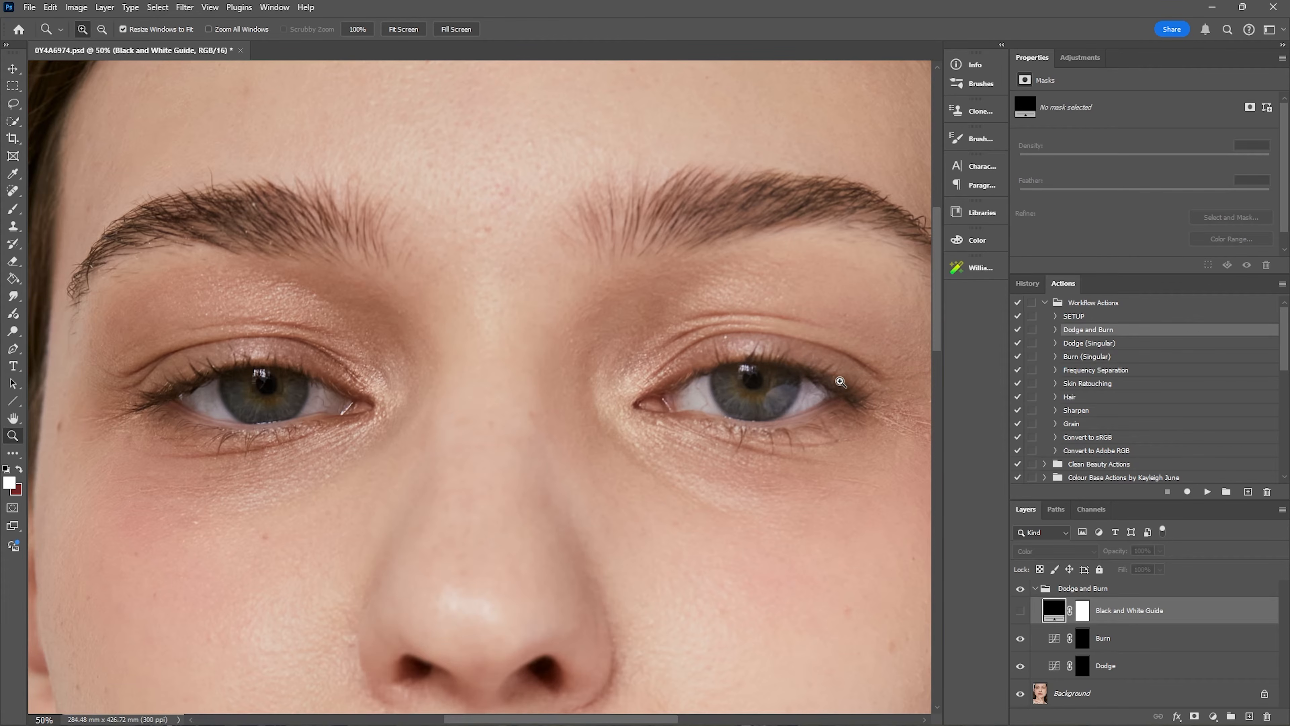
pyautogui.scroll(-10, 840, 381)
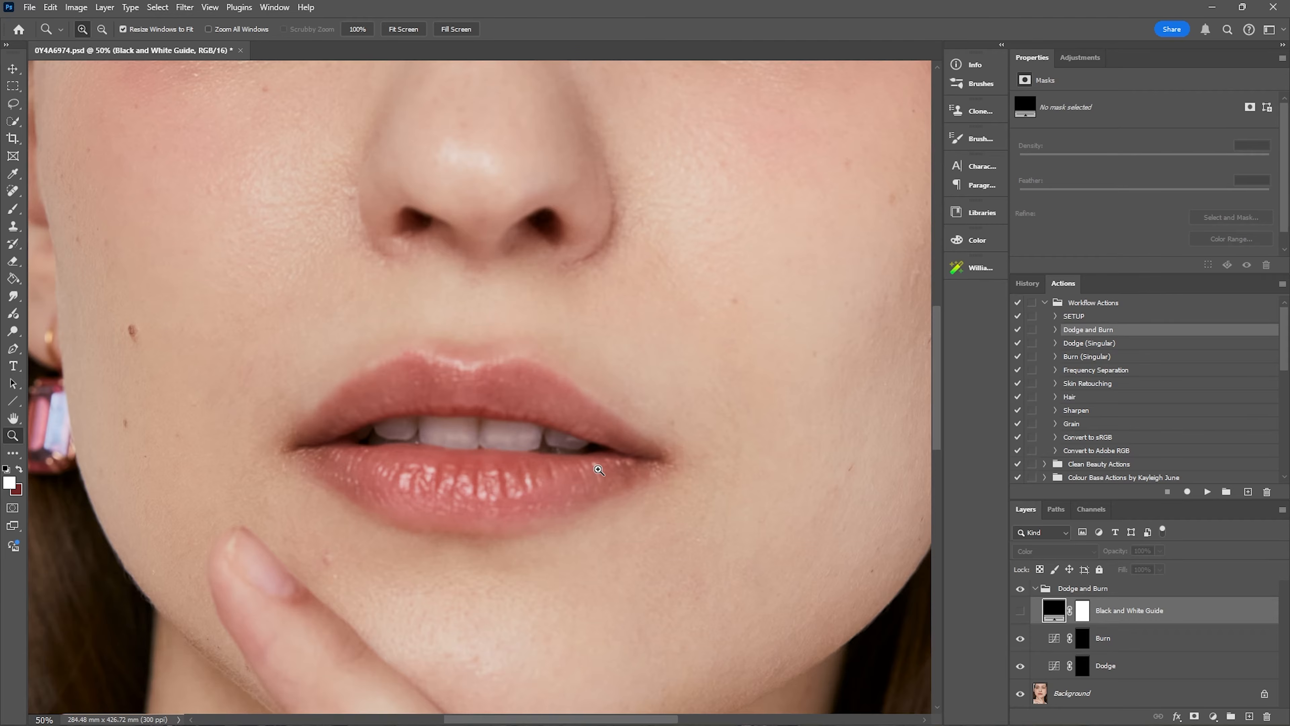
pyautogui.scroll(-6, 599, 470)
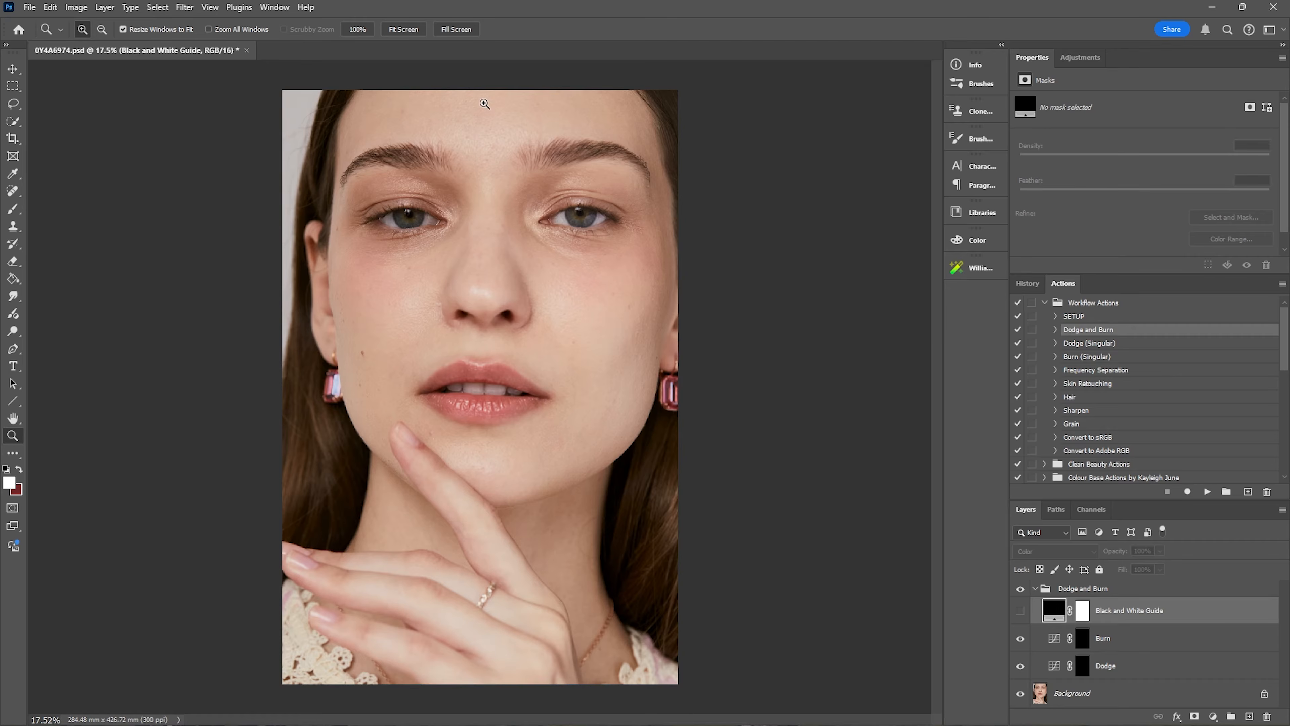
pyautogui.scroll(4, 518, 129)
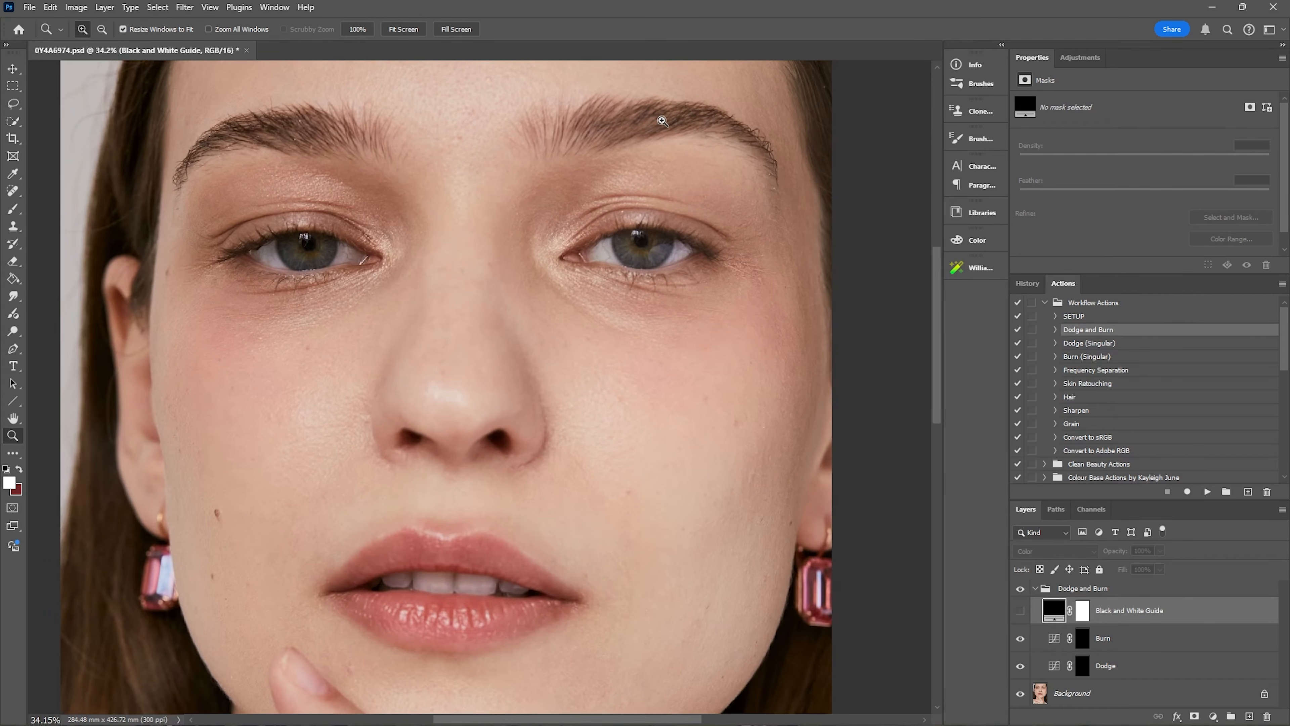
pyautogui.scroll(1, 663, 121)
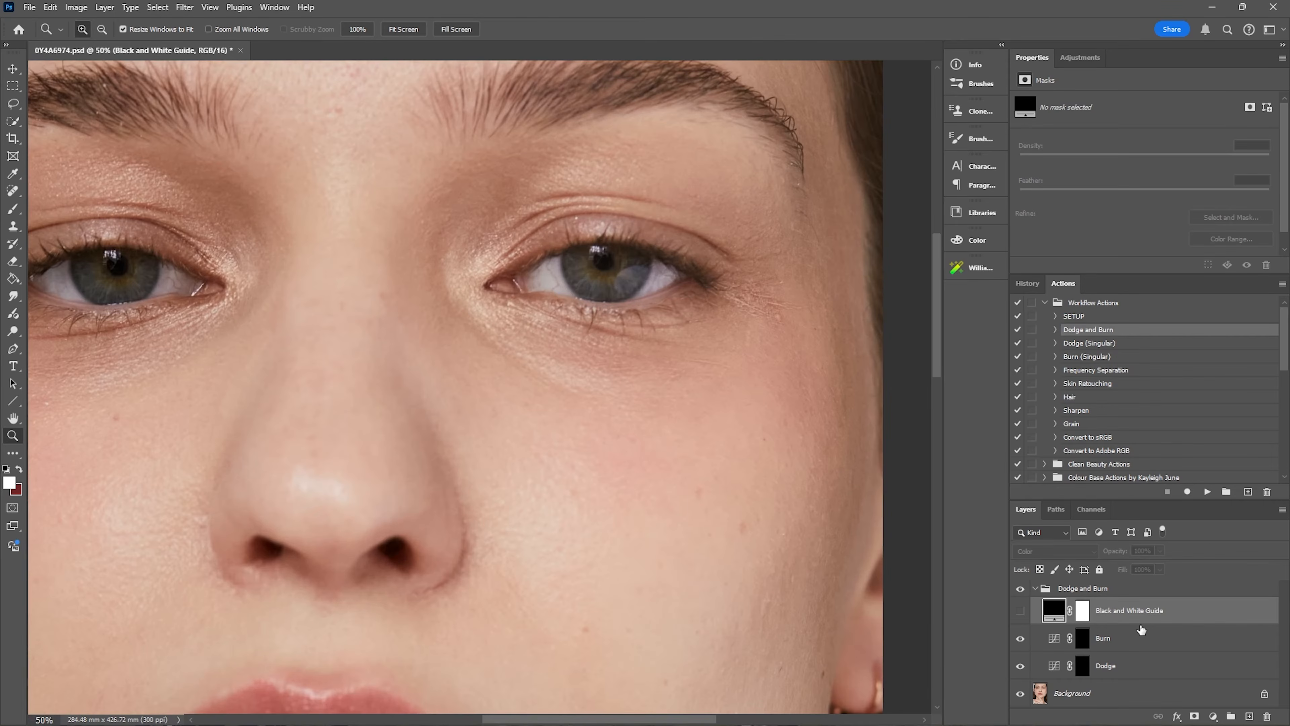
pyautogui.scroll(1, 876, 373)
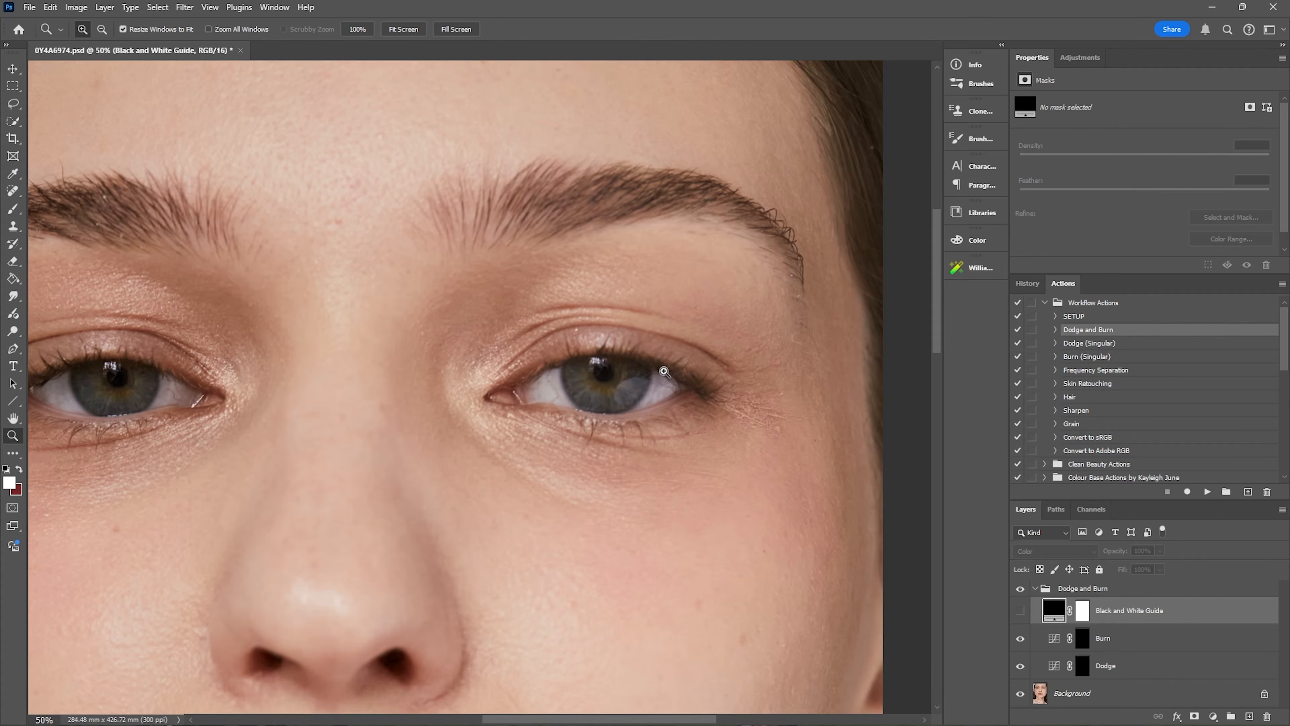
# Add an empty layer directly above the Background layer and name it Healing
pyautogui.click(1083, 670)
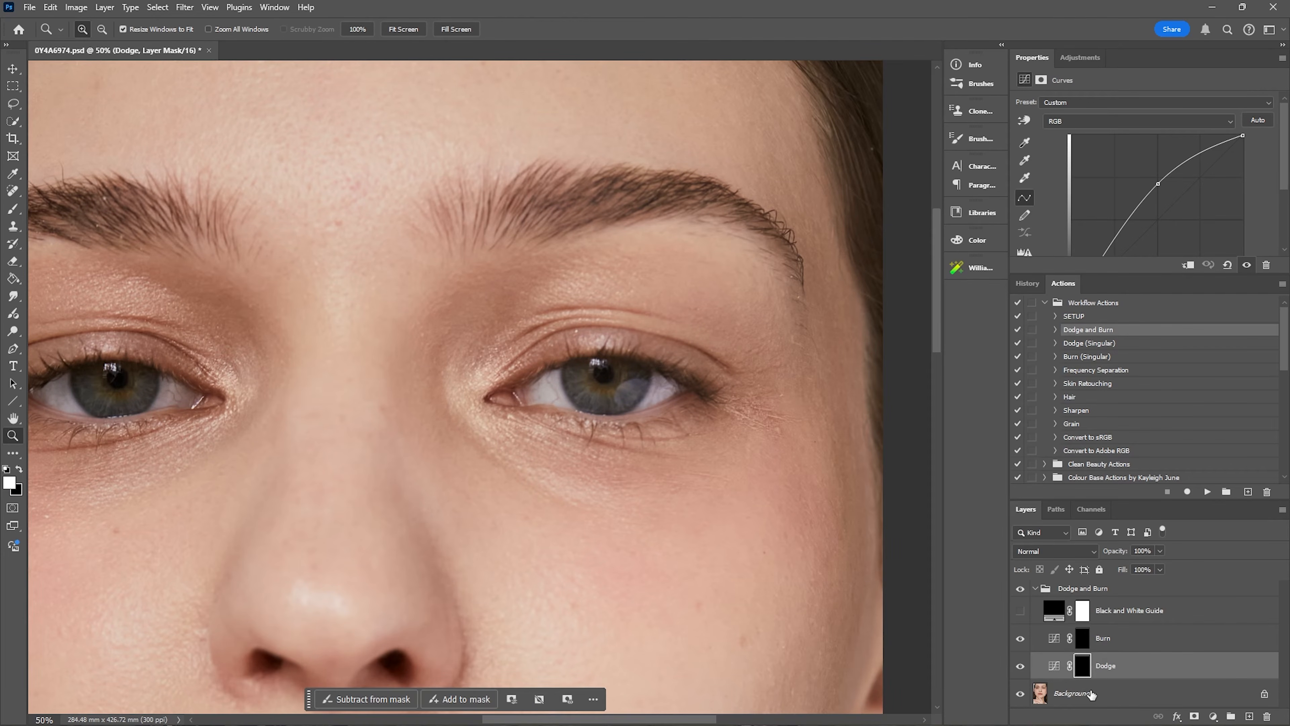
pyautogui.click(1109, 694)
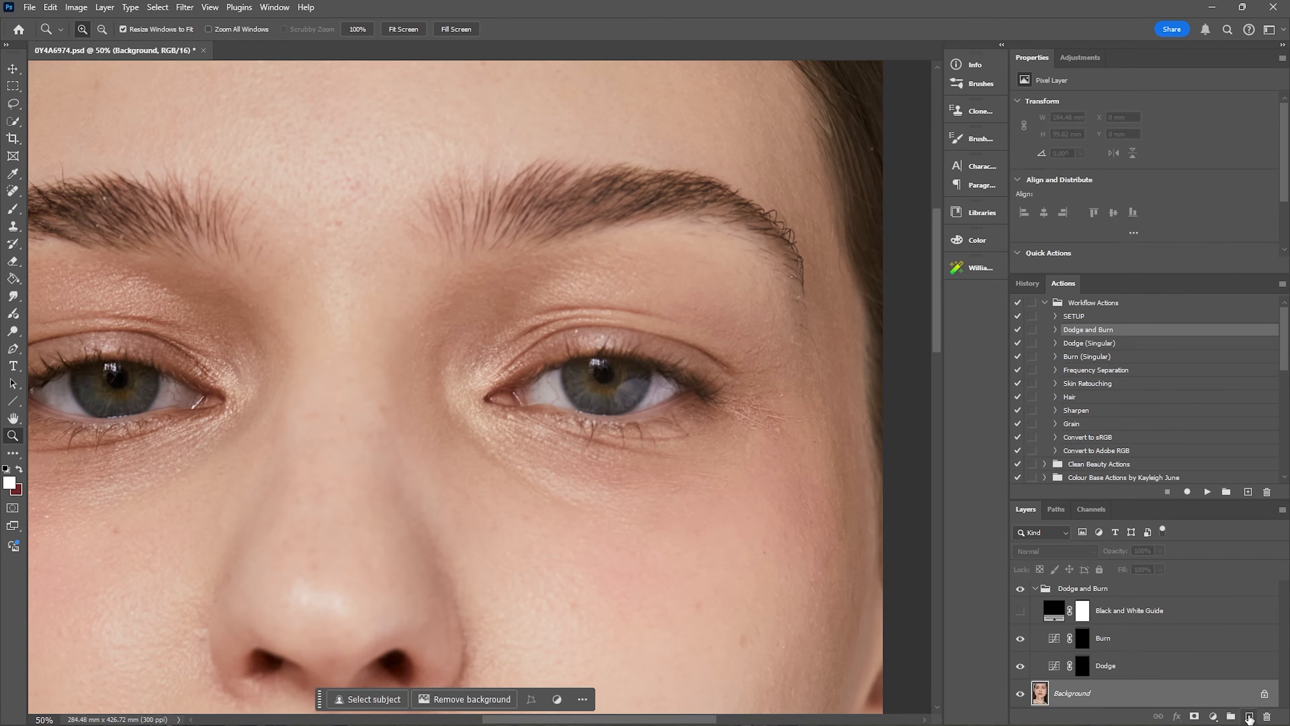
pyautogui.click(1249, 717)
pyautogui.doubleClick(1065, 693)
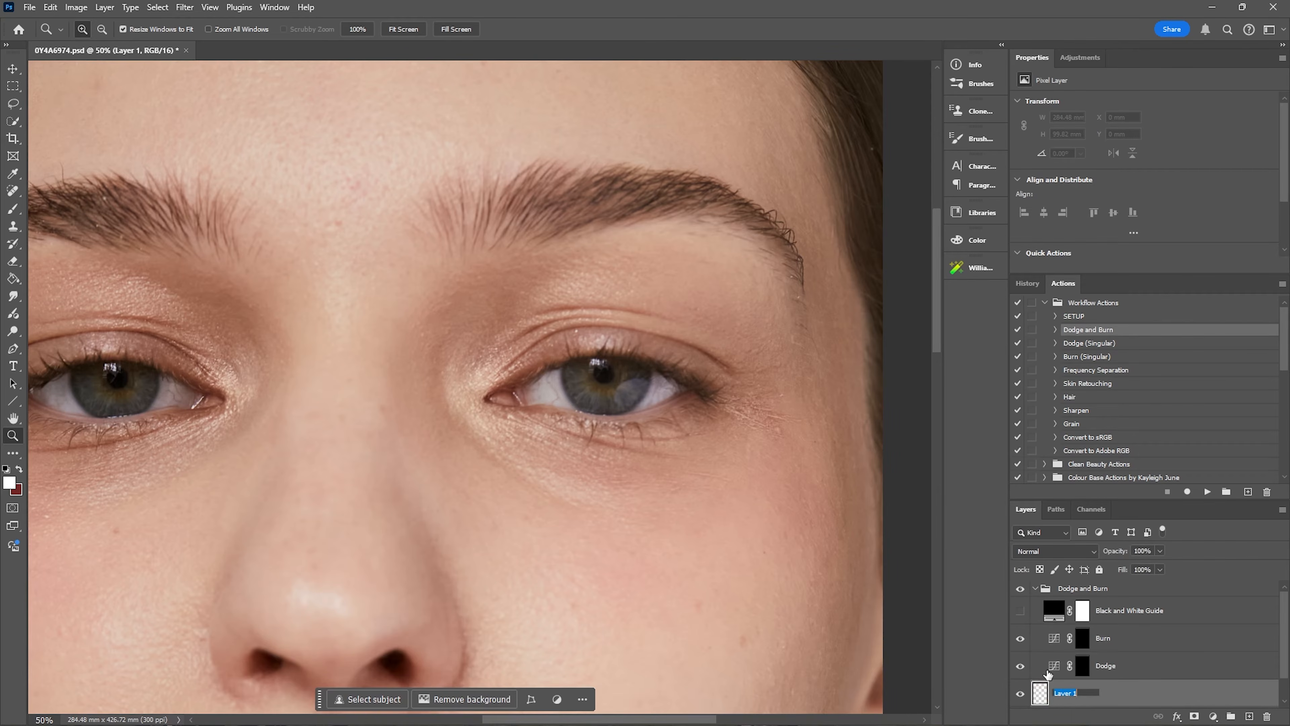
pyautogui.write('Healing')
pyautogui.press('Return')
# Choose the Healing Brush Tool and review its brush tip settings, with the eye beside the fine wrinkles at 100% zoom
pyautogui.click(784, 418)
pyautogui.click(862, 429)
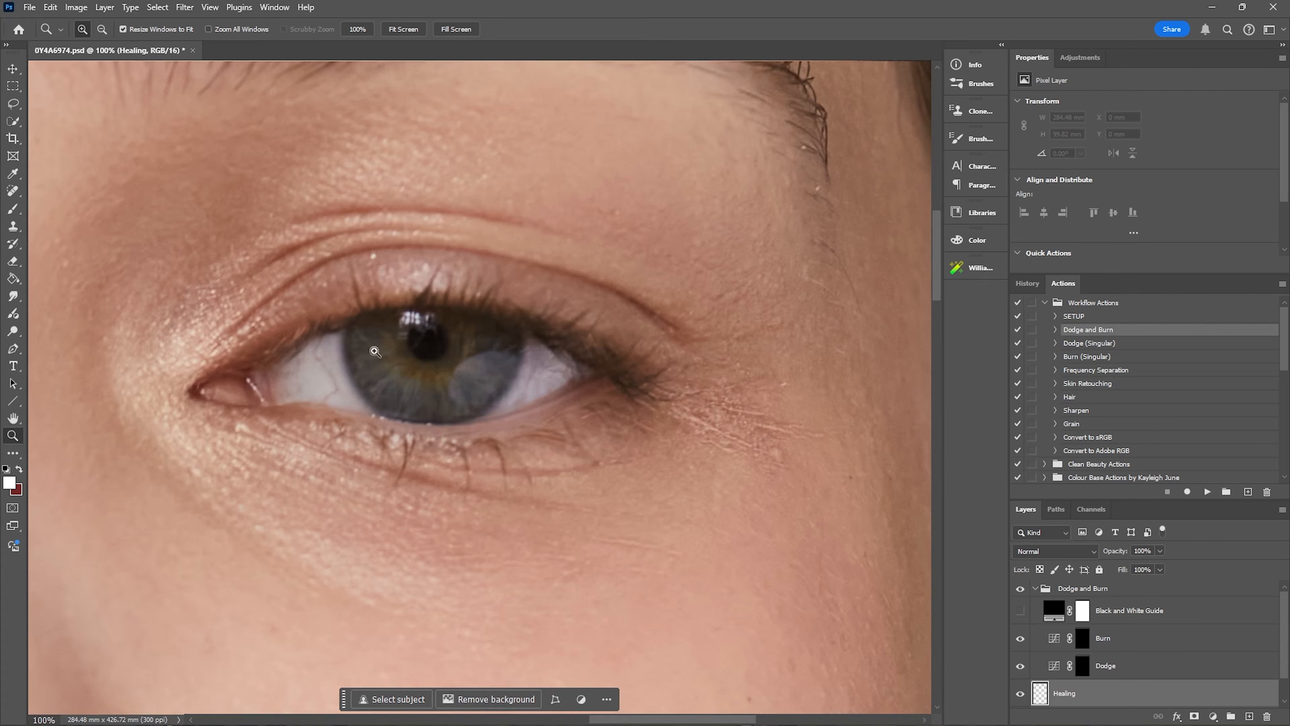
pyautogui.click(13, 191)
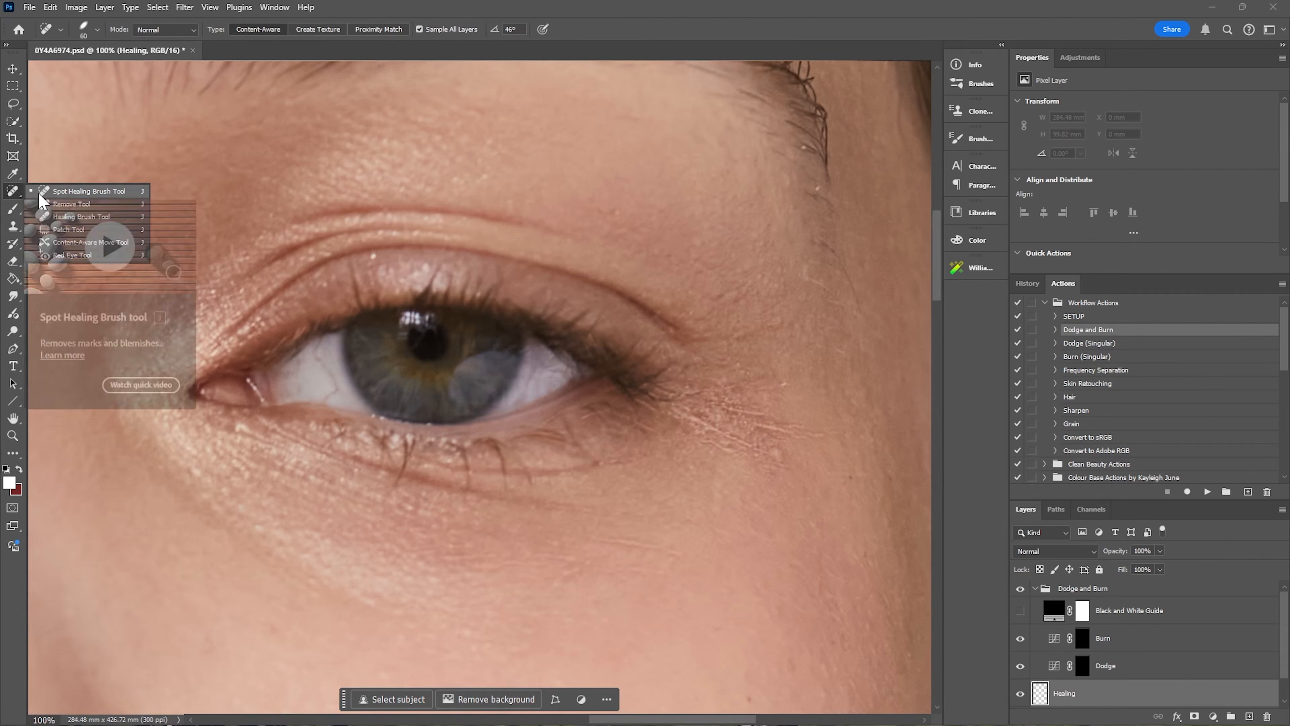
pyautogui.click(65, 218)
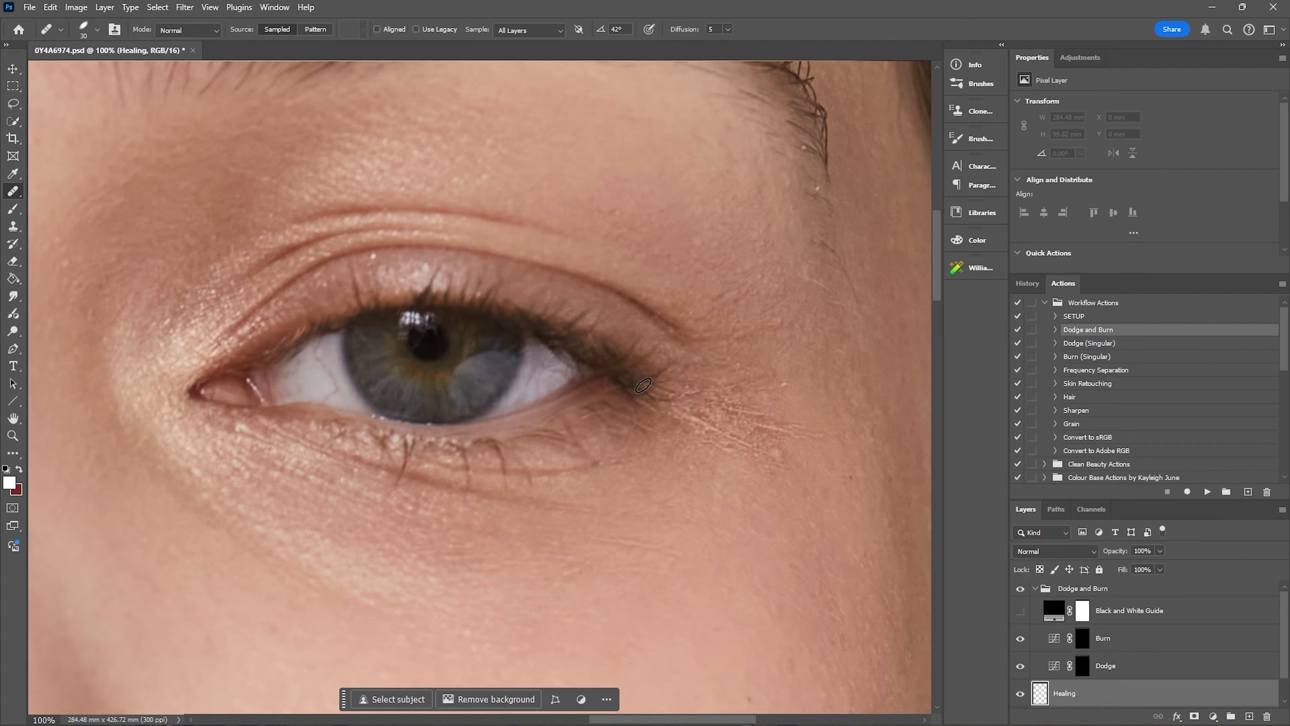
pyautogui.click(97, 30)
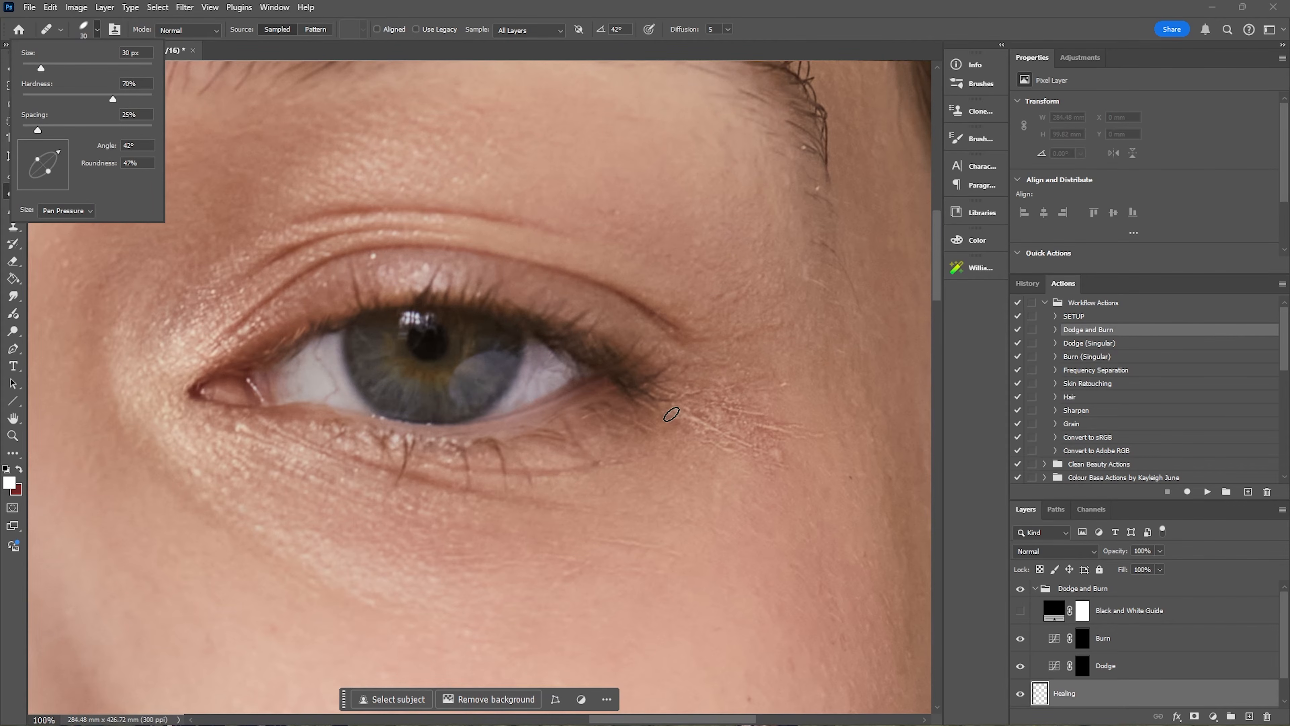
pyautogui.click(677, 405)
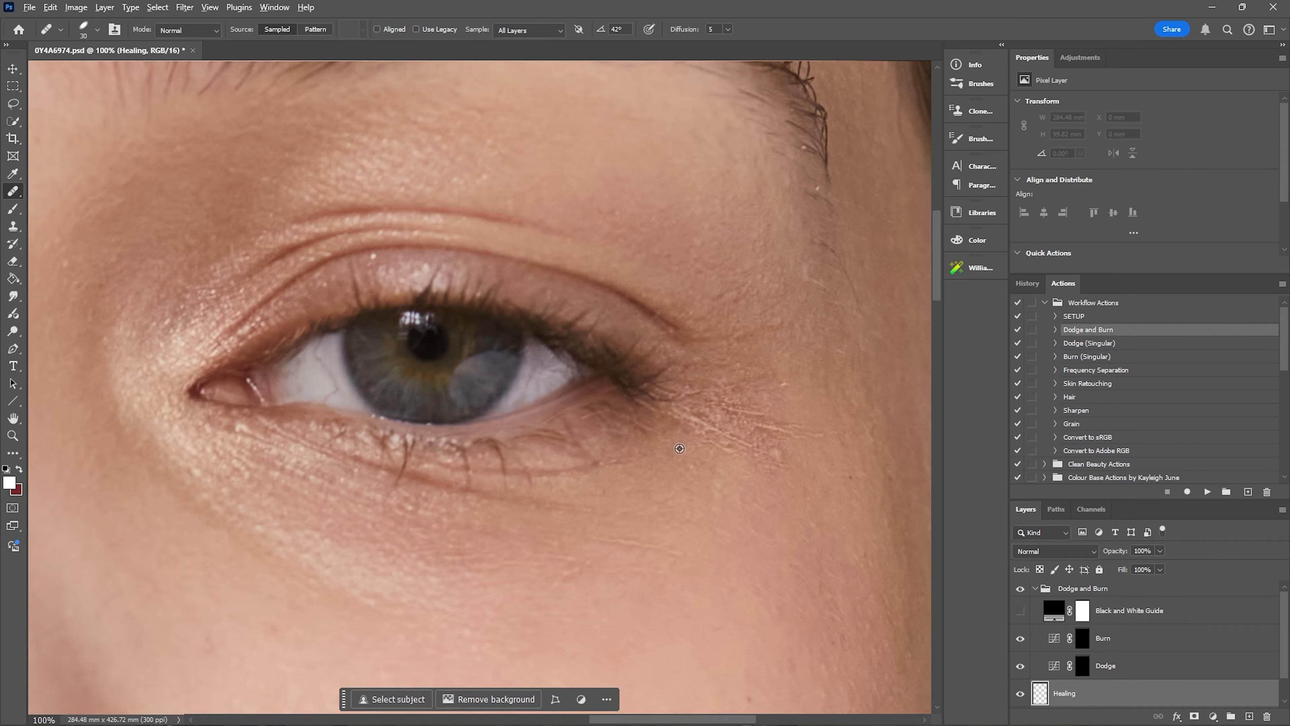
# Heal the fine lines and bright creases at the eye's outer corner with the Healing Brush, sampling clean skin close by
pyautogui.keyDown('alt'); pyautogui.click(676, 461); pyautogui.keyUp('alt')
pyautogui.moveTo(672, 410); pyautogui.dragTo(761, 456)
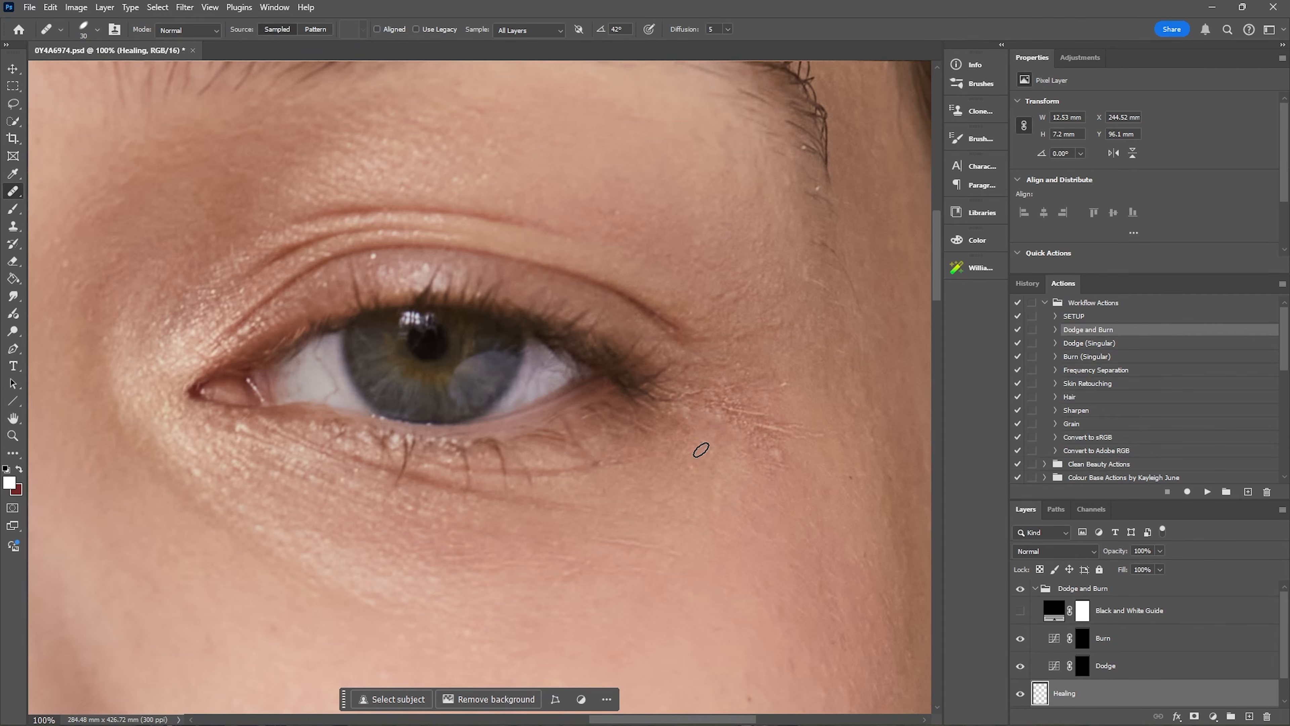
pyautogui.moveTo(731, 412)
pyautogui.mouseDown()
pyautogui.moveTo(792, 412)
pyautogui.moveTo(757, 423)
pyautogui.moveTo(800, 435)
pyautogui.moveTo(792, 409)
pyautogui.moveTo(720, 418)
pyautogui.moveTo(773, 441)
pyautogui.moveTo(755, 459)
pyautogui.moveTo(749, 430)
pyautogui.moveTo(780, 441)
pyautogui.moveTo(818, 409)
pyautogui.moveTo(798, 410)
pyautogui.moveTo(807, 430)
pyautogui.moveTo(783, 382)
pyautogui.moveTo(774, 404)
pyautogui.moveTo(709, 405)
pyautogui.moveTo(759, 411)
pyautogui.moveTo(752, 437)
pyautogui.moveTo(724, 418)
pyautogui.moveTo(787, 382)
pyautogui.mouseUp()
pyautogui.keyDown('alt'); pyautogui.click(722, 450); pyautogui.keyUp('alt')
pyautogui.keyDown('alt'); pyautogui.click(739, 483); pyautogui.keyUp('alt')
pyautogui.keyDown('alt'); pyautogui.click(788, 399); pyautogui.keyUp('alt')
pyautogui.keyDown('alt'); pyautogui.click(803, 410); pyautogui.keyUp('alt')
pyautogui.keyDown('alt'); pyautogui.click(805, 402); pyautogui.keyUp('alt')
pyautogui.moveTo(777, 377); pyautogui.dragTo(785, 381)
pyautogui.keyDown('alt'); pyautogui.click(766, 358); pyautogui.keyUp('alt')
pyautogui.click(741, 369)
pyautogui.keyDown('alt'); pyautogui.click(694, 452); pyautogui.keyUp('alt')
pyautogui.click(684, 414)
pyautogui.keyDown('alt'); pyautogui.click(747, 478); pyautogui.keyUp('alt')
pyautogui.click(766, 465)
pyautogui.keyDown('alt'); pyautogui.click(738, 454); pyautogui.keyUp('alt')
pyautogui.click(759, 445)
pyautogui.click(768, 341)
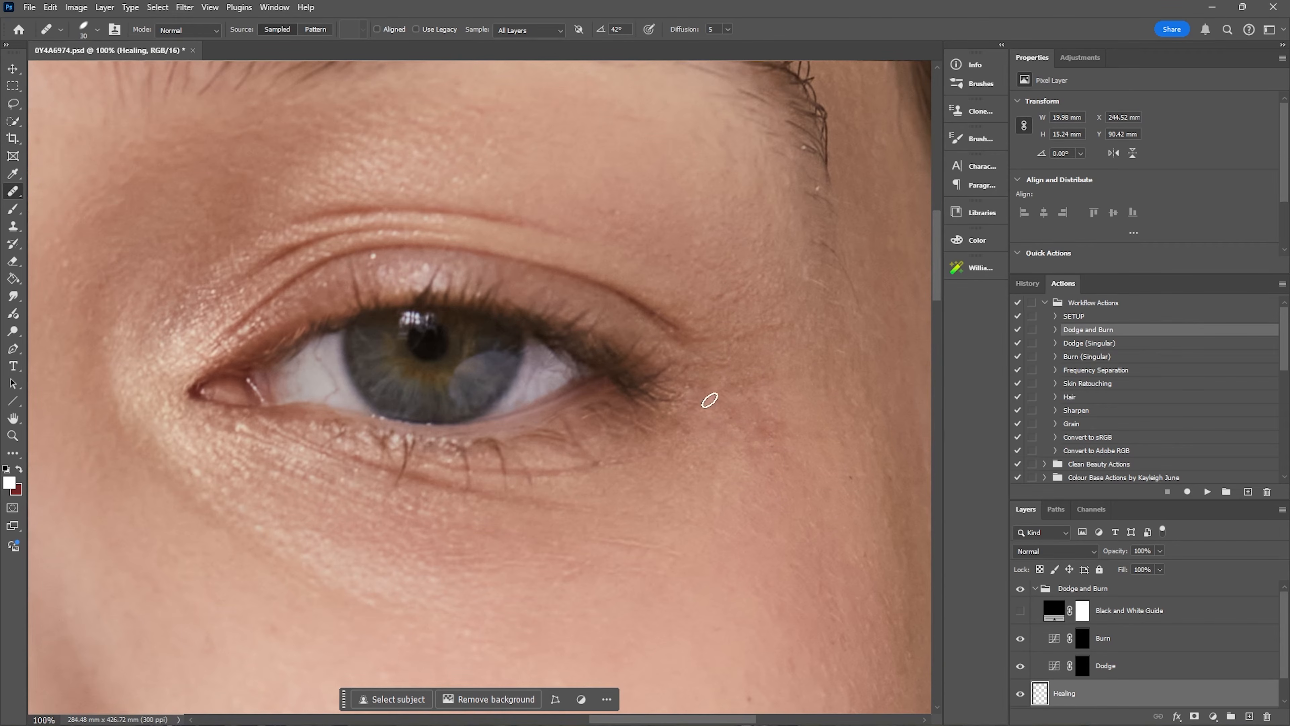
# Set the Brush tool to 15 px for painting on the Dodge layer's mask, and switch to the Burn layer's mask
pyautogui.click(1108, 667)
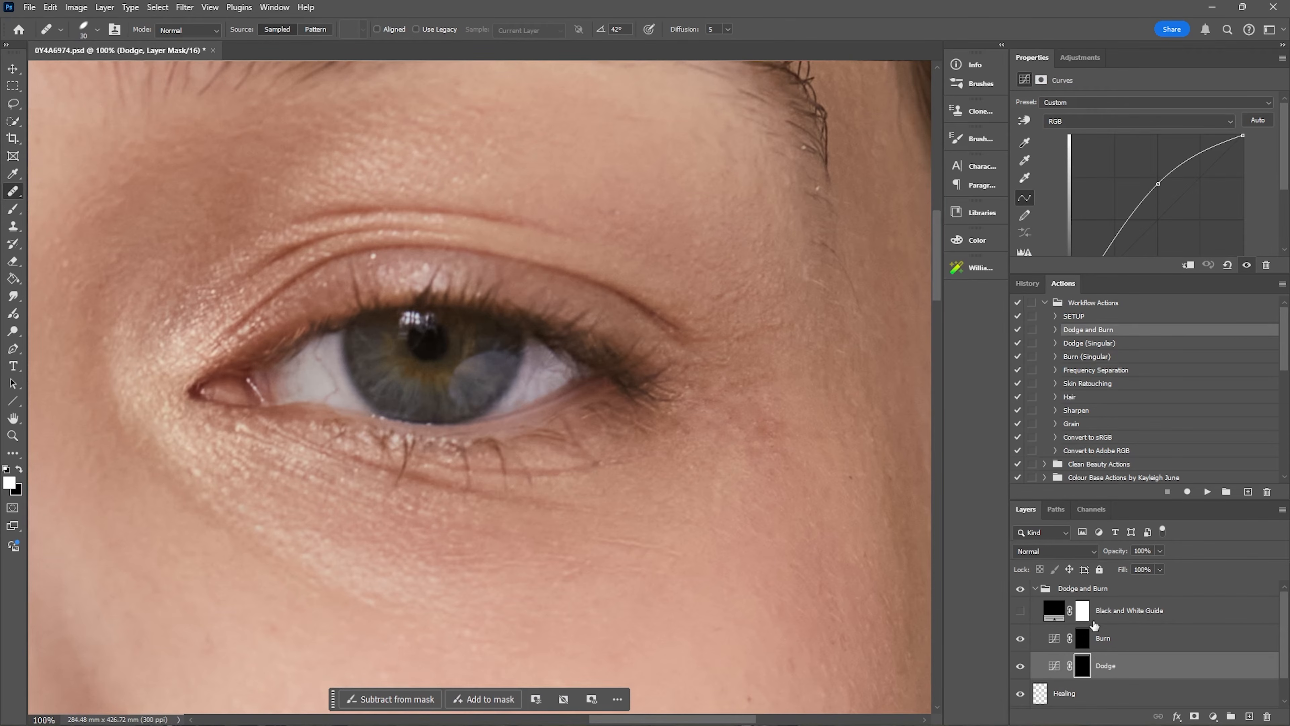
pyautogui.click(13, 210)
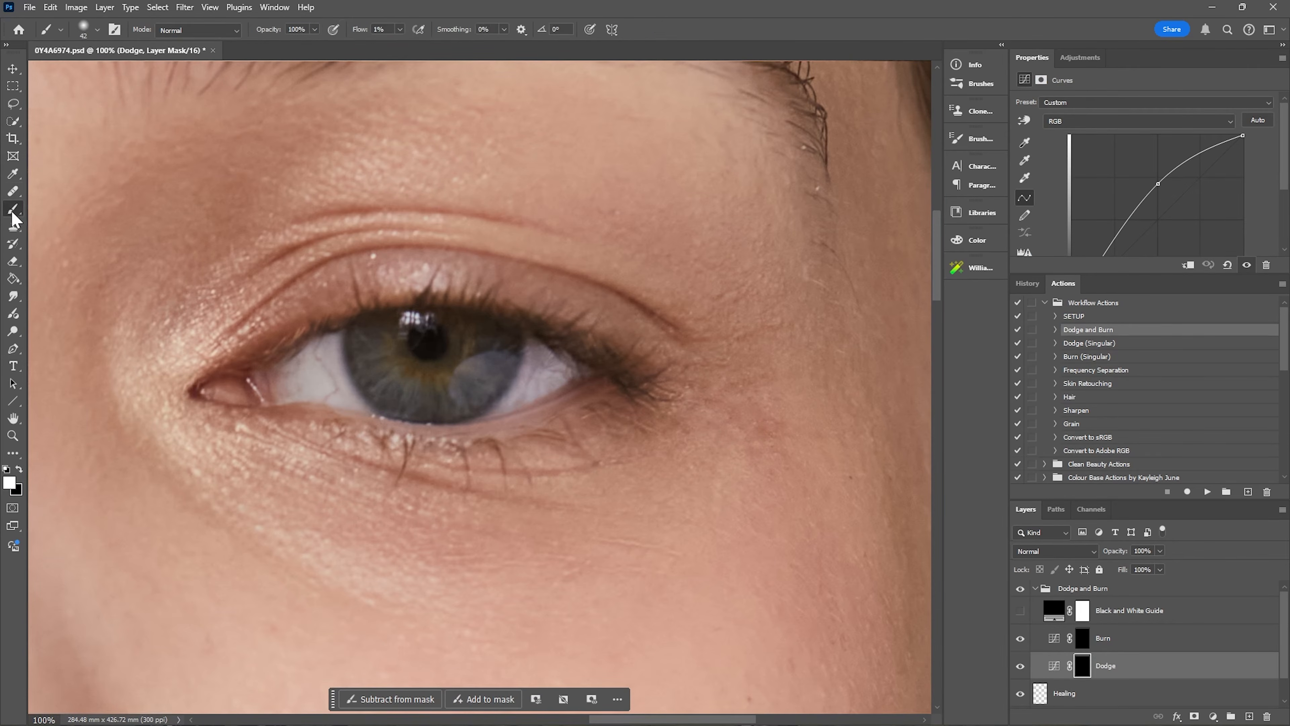
pyautogui.click(98, 31)
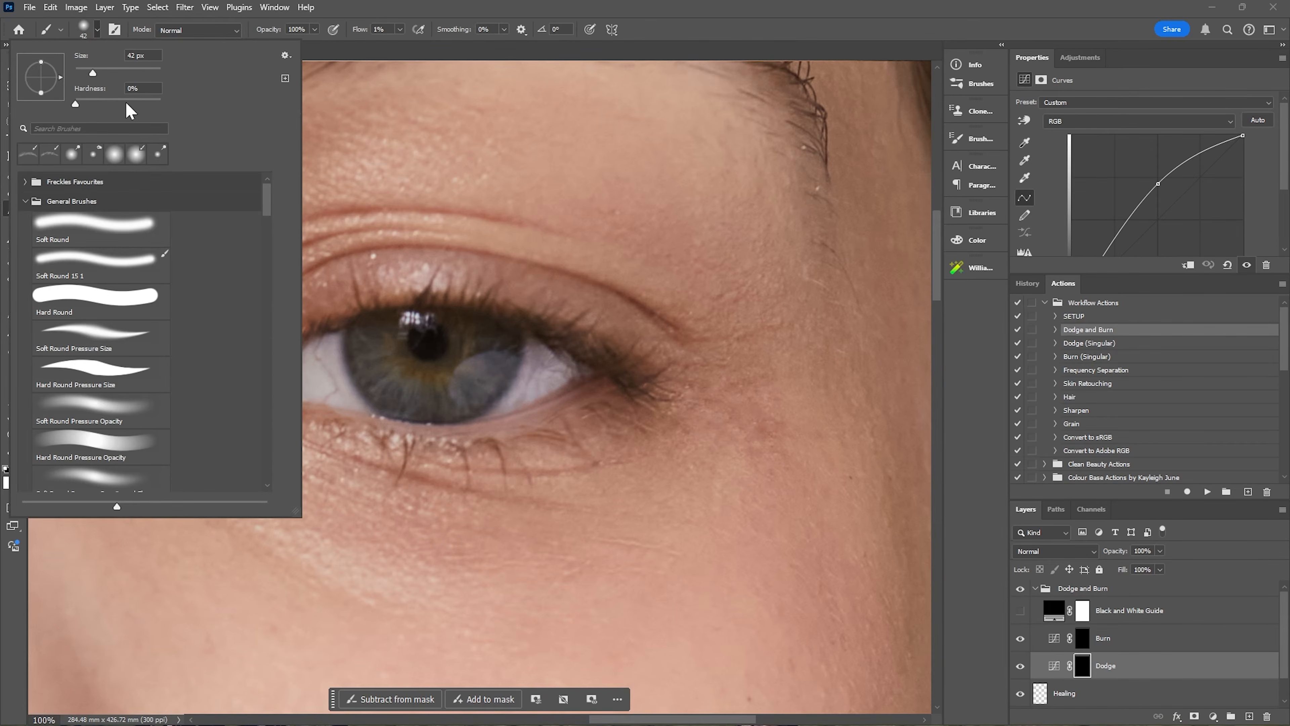
pyautogui.click(98, 31)
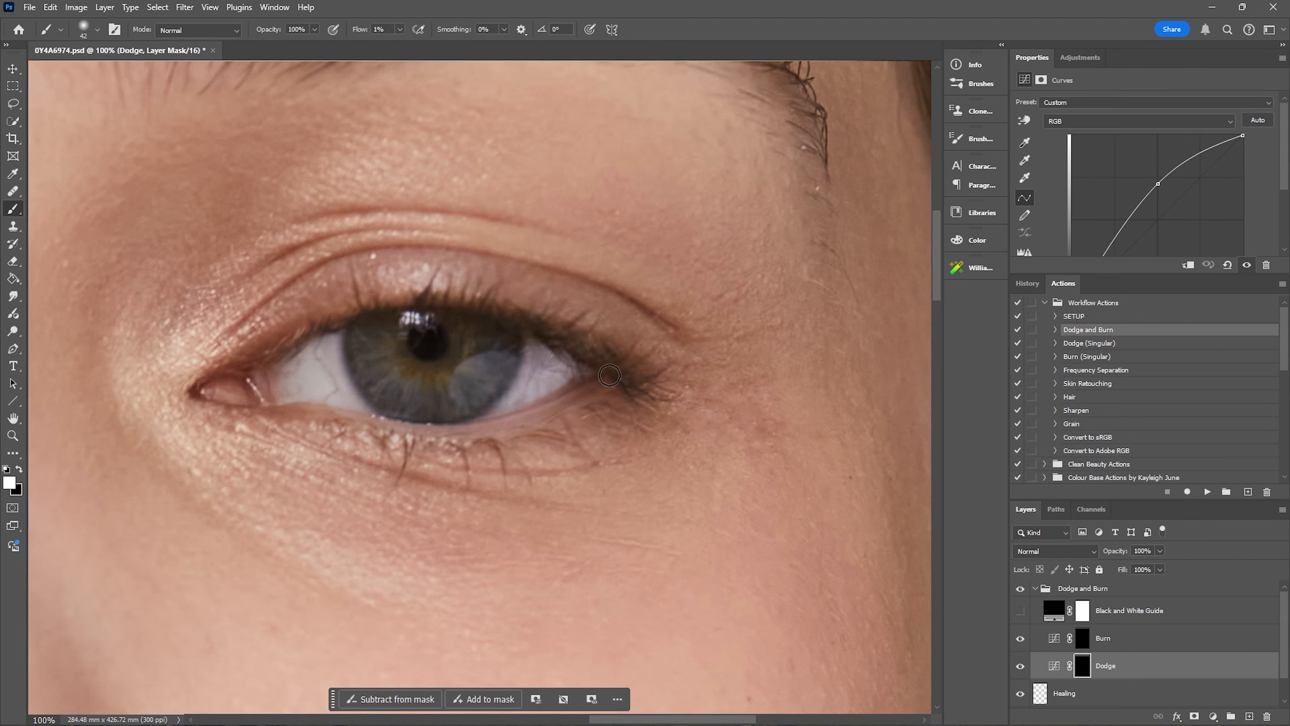
pyautogui.press('[')
pyautogui.press('[')
pyautogui.press('[')
pyautogui.press('[')
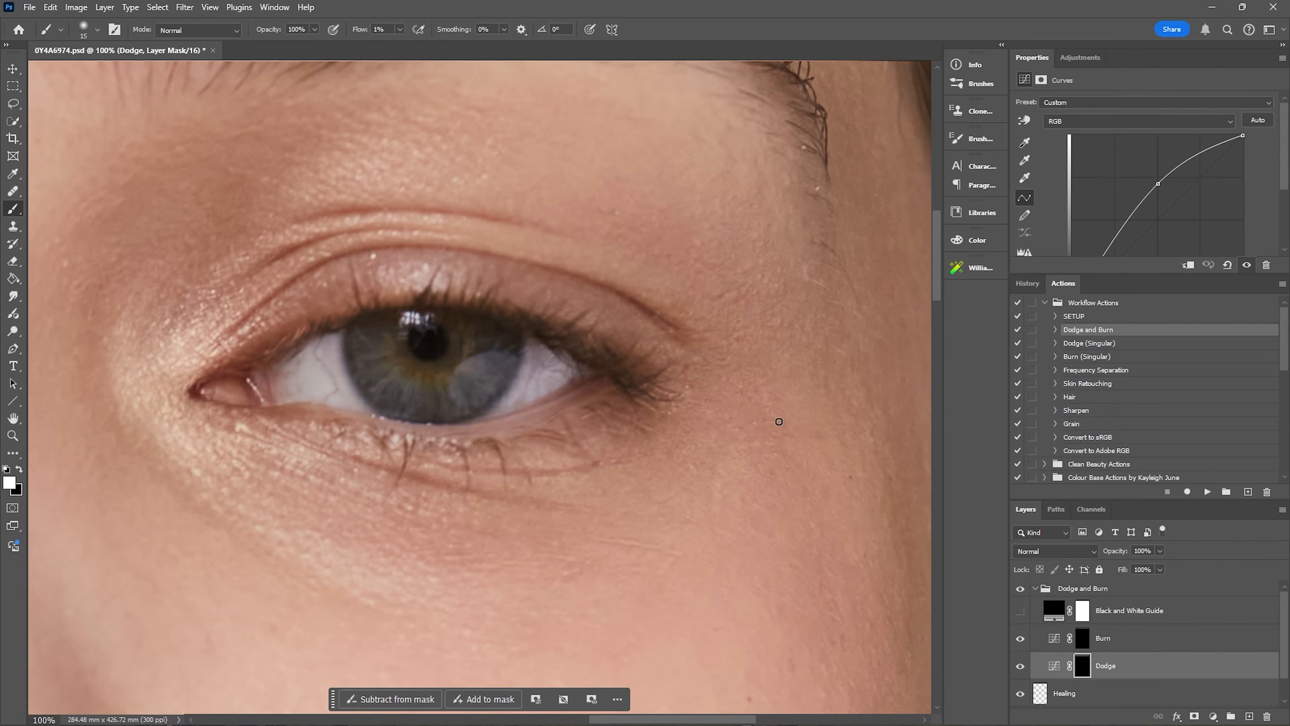
pyautogui.click(1104, 638)
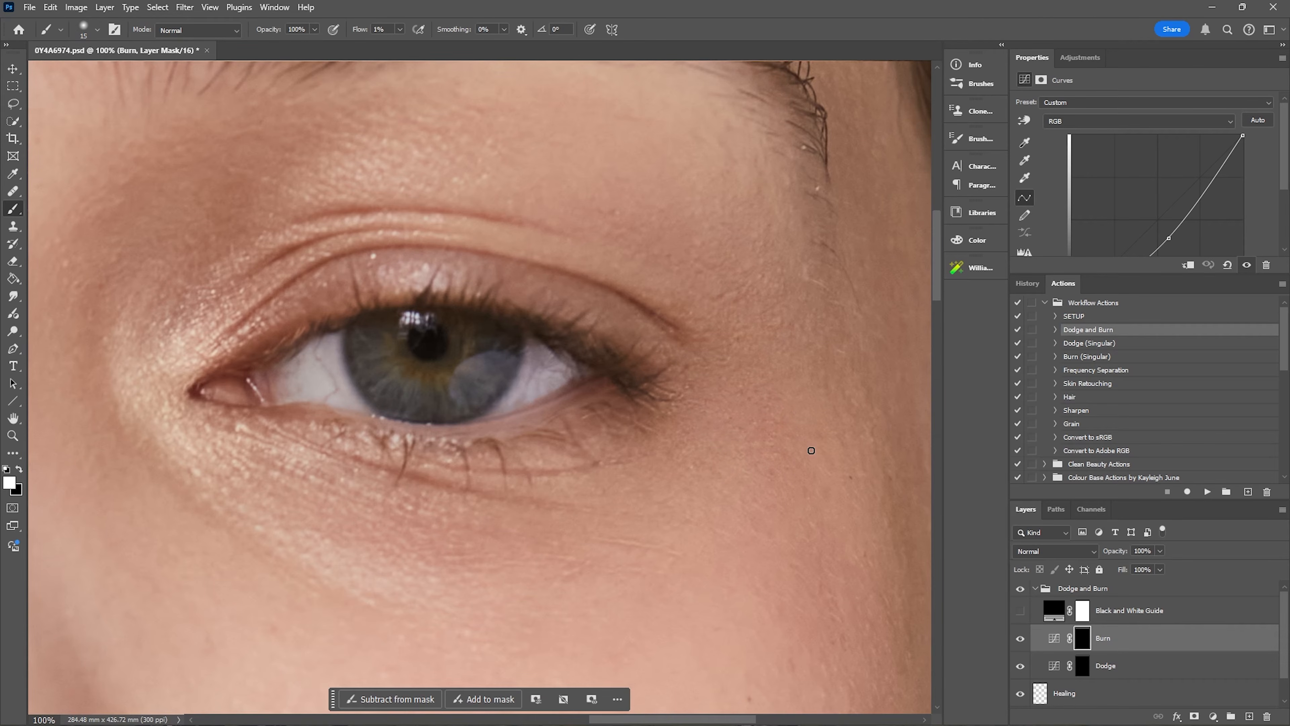
# Compare the eye corner before and after retouching using history Snapshot 2 and Snapshot 1, ending on Snapshot 1
pyautogui.click(1030, 284)
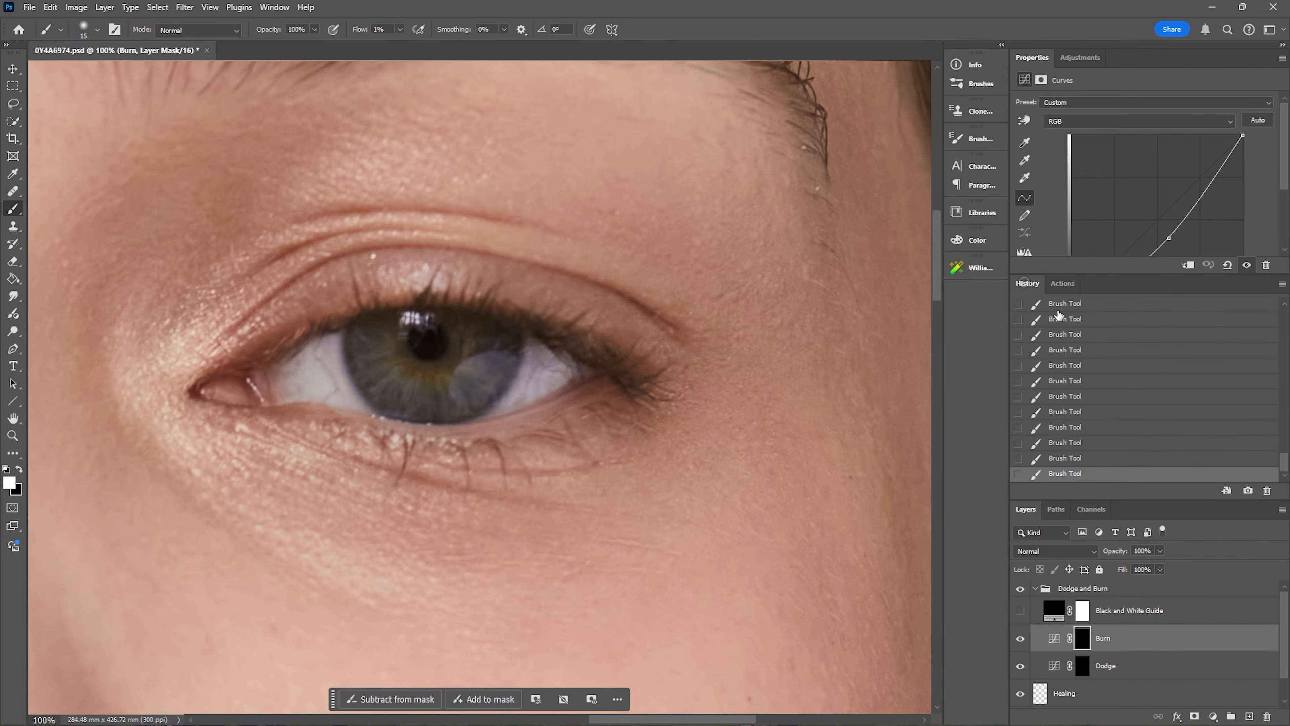
pyautogui.scroll(10, 1161, 366)
pyautogui.click(1161, 358)
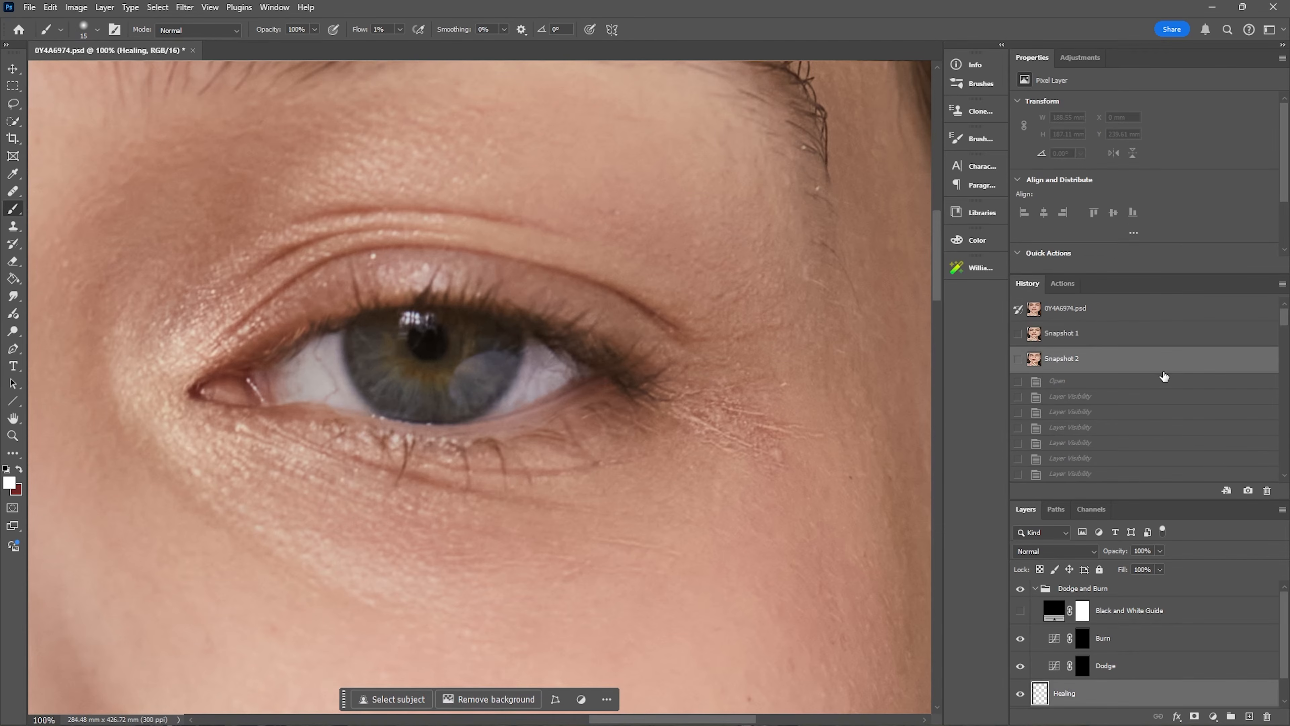
pyautogui.click(1153, 335)
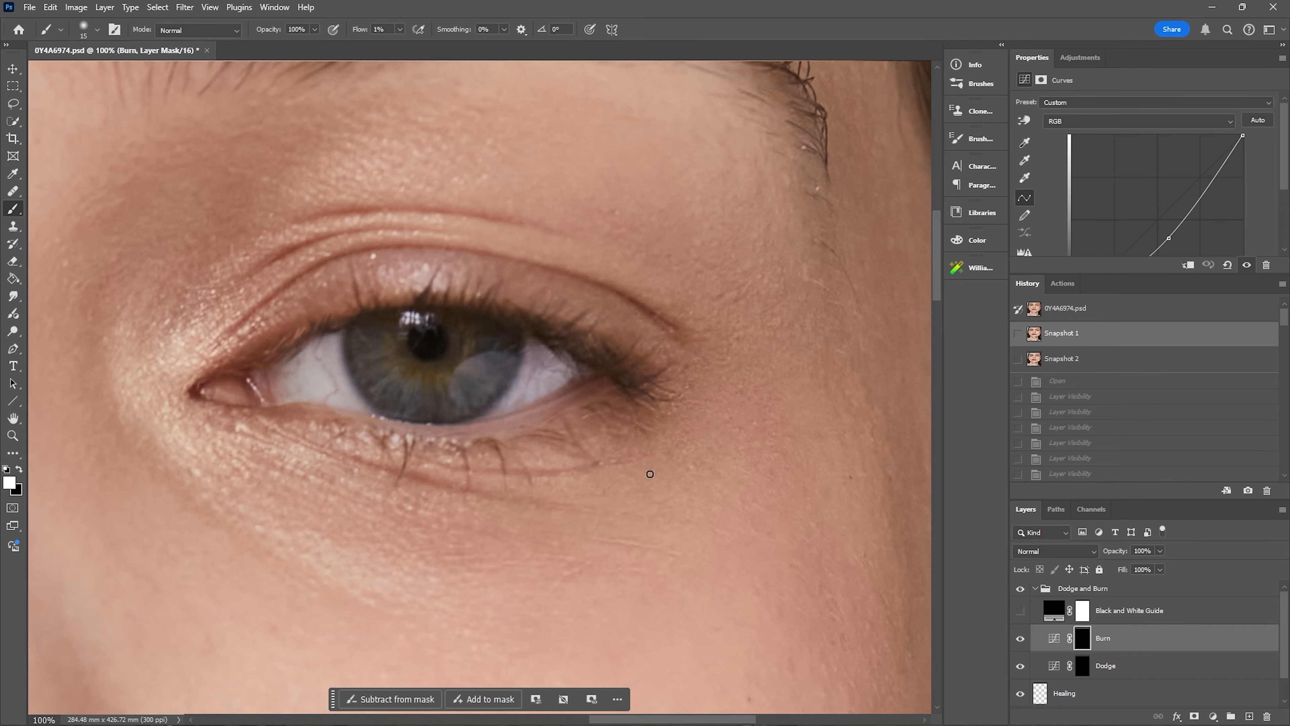
# Compare Snapshot 2 and Snapshot 1 on the whole portrait, and re-examine the retouched eye corner at 100% zoom
pyautogui.hotkey('ctrl', '0')
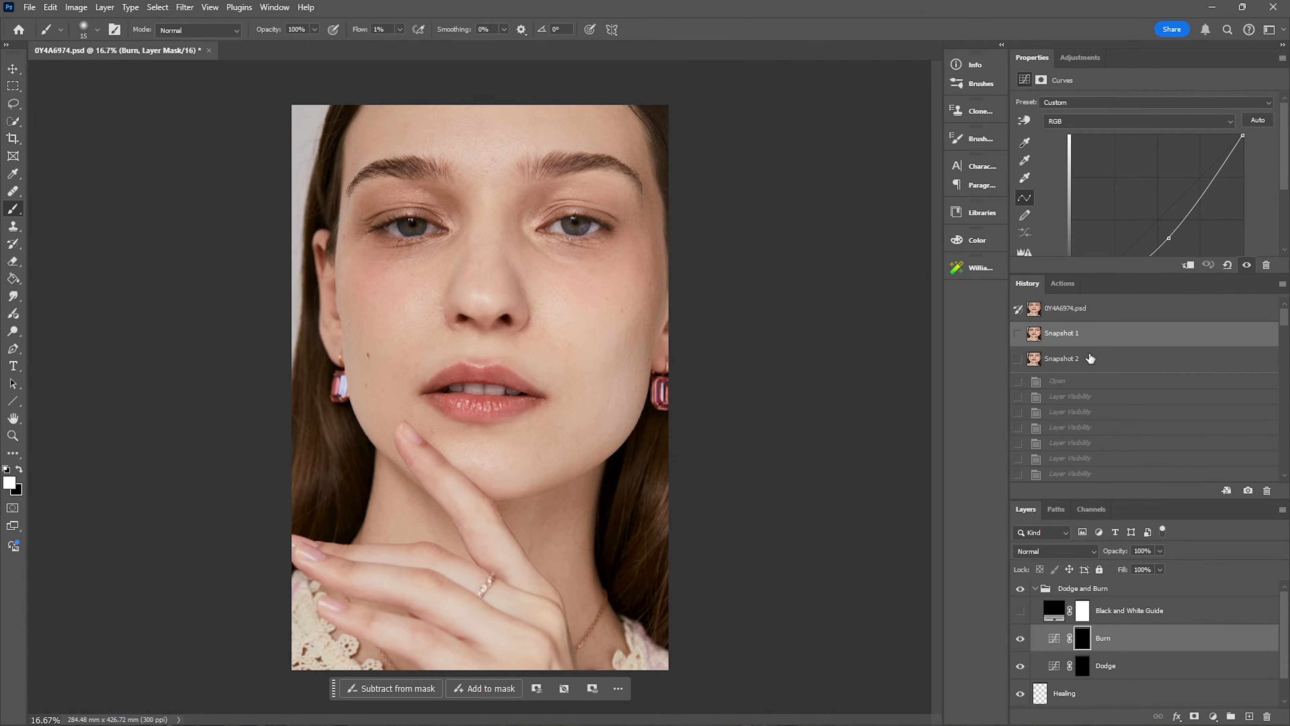
pyautogui.click(1091, 362)
pyautogui.click(1095, 338)
pyautogui.click(1096, 361)
pyautogui.click(1097, 338)
pyautogui.press('z')
pyautogui.click(604, 198)
pyautogui.click(603, 197)
pyautogui.click(602, 196)
pyautogui.click(587, 187)
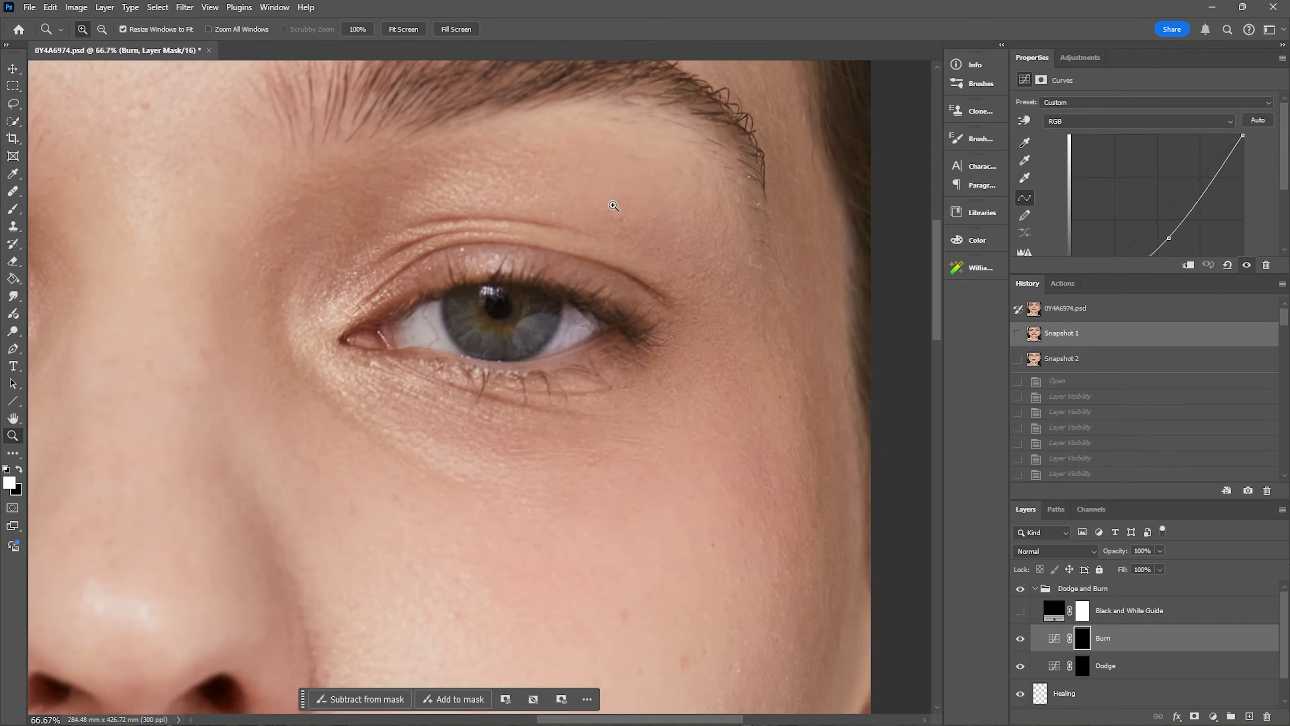
pyautogui.click(612, 241)
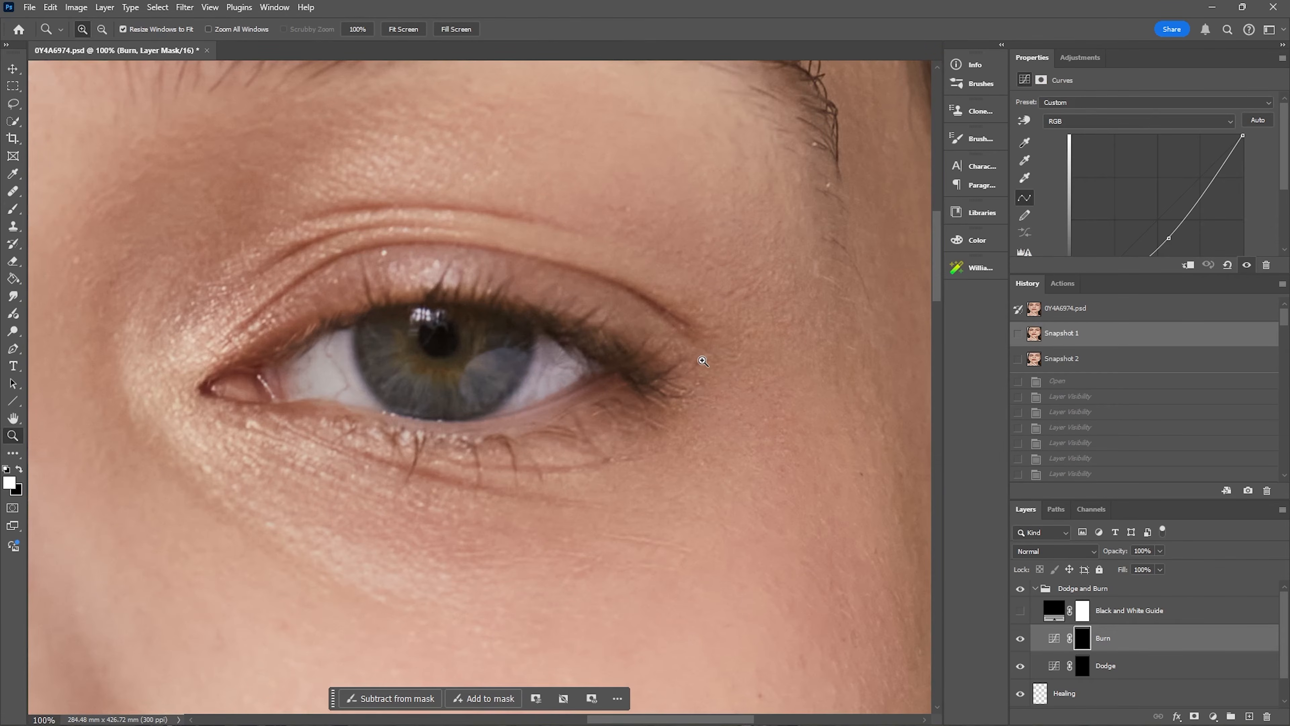
# Brighten the shimmer at the eye's inner corner, the eyelid and the area below the brow with a 60 px brush on the Dodge layer's mask
pyautogui.hotkey('ctrl', '-')
pyautogui.moveTo(939, 308); pyautogui.dragTo(942, 296)
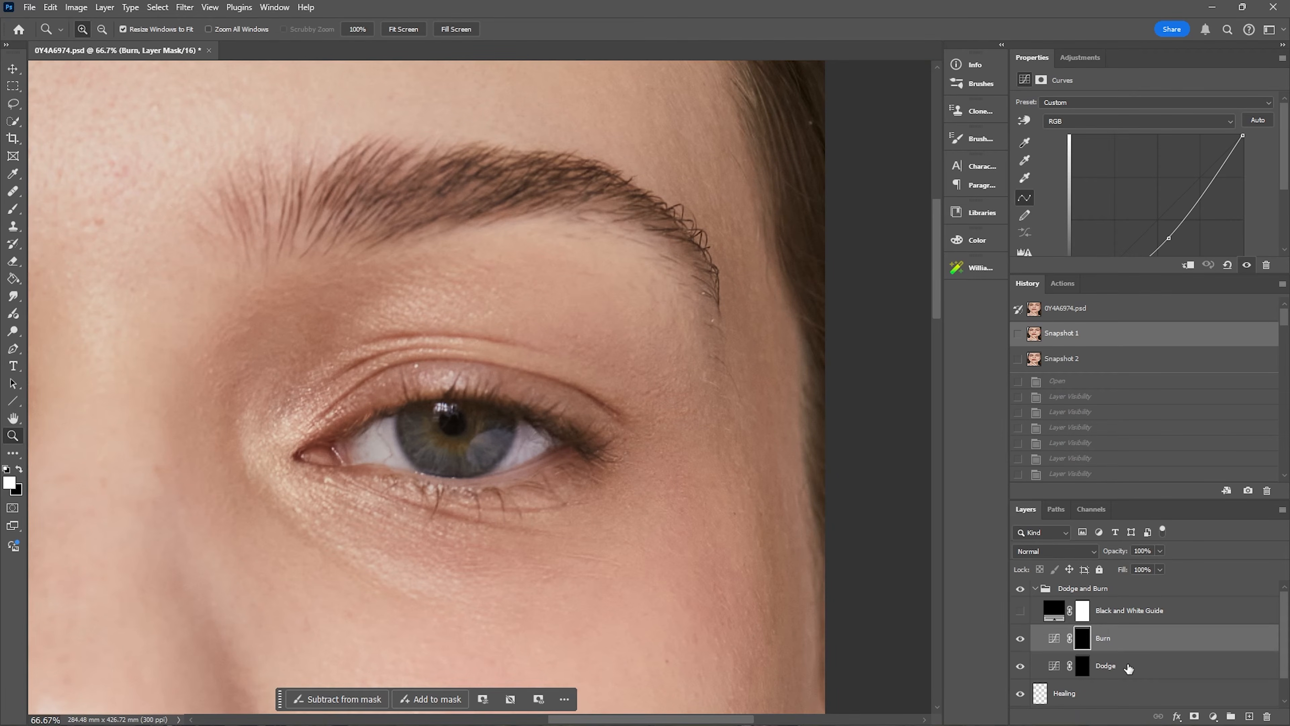
pyautogui.click(1115, 667)
pyautogui.press('b')
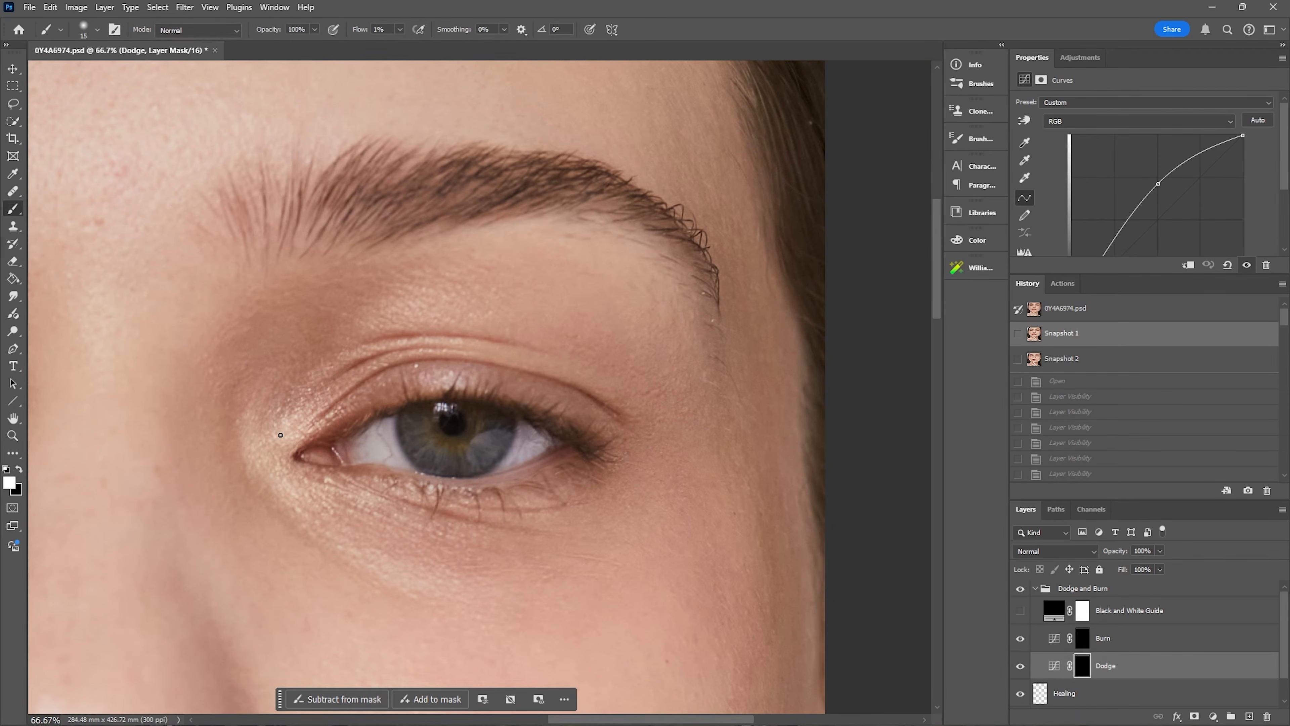
pyautogui.moveTo(276, 417)
pyautogui.mouseDown()
pyautogui.moveTo(276, 450)
pyautogui.moveTo(317, 405)
pyautogui.moveTo(287, 433)
pyautogui.moveTo(315, 431)
pyautogui.mouseUp()
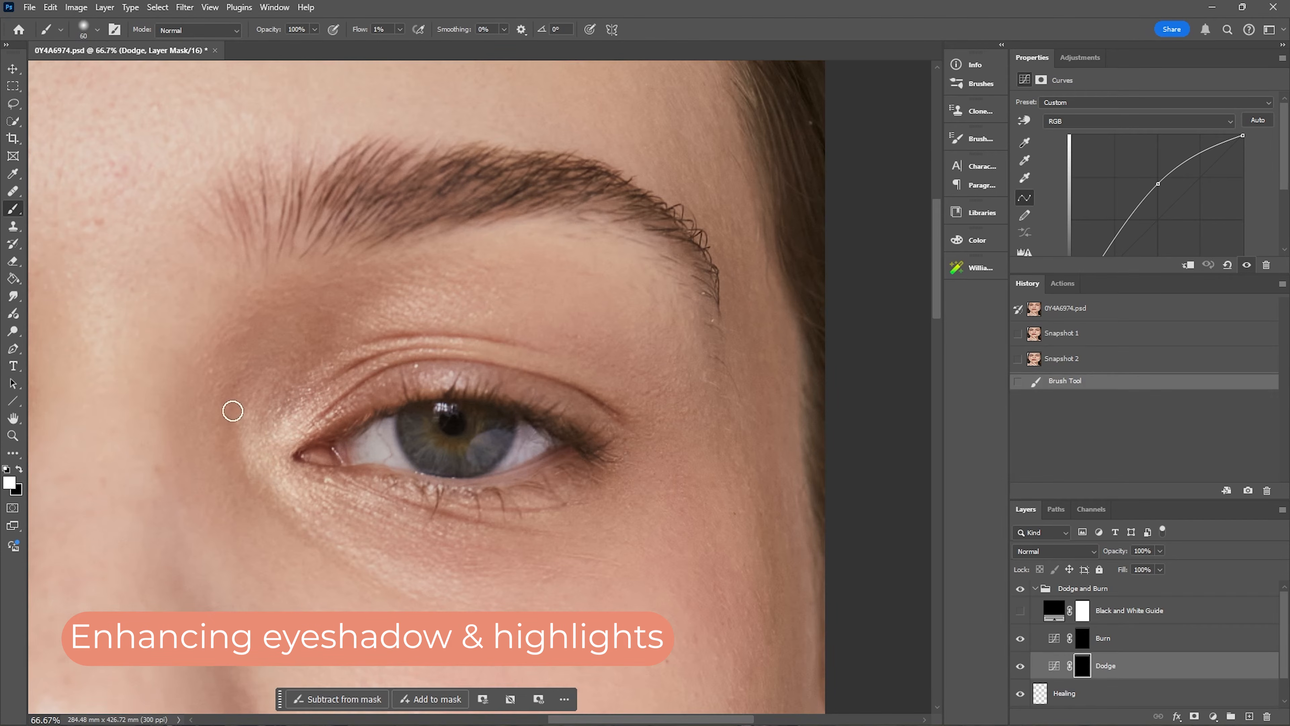
pyautogui.moveTo(275, 354); pyautogui.dragTo(338, 350)
pyautogui.moveTo(338, 350)
pyautogui.mouseDown()
pyautogui.moveTo(323, 409)
pyautogui.moveTo(355, 389)
pyautogui.mouseUp()
pyautogui.moveTo(472, 382)
pyautogui.mouseDown()
pyautogui.moveTo(411, 374)
pyautogui.moveTo(518, 390)
pyautogui.moveTo(513, 403)
pyautogui.mouseUp()
pyautogui.moveTo(447, 321)
pyautogui.mouseDown()
pyautogui.moveTo(340, 328)
pyautogui.moveTo(350, 320)
pyautogui.mouseUp()
pyautogui.moveTo(466, 277)
pyautogui.mouseDown()
pyautogui.moveTo(420, 317)
pyautogui.moveTo(406, 306)
pyautogui.moveTo(437, 310)
pyautogui.mouseUp()
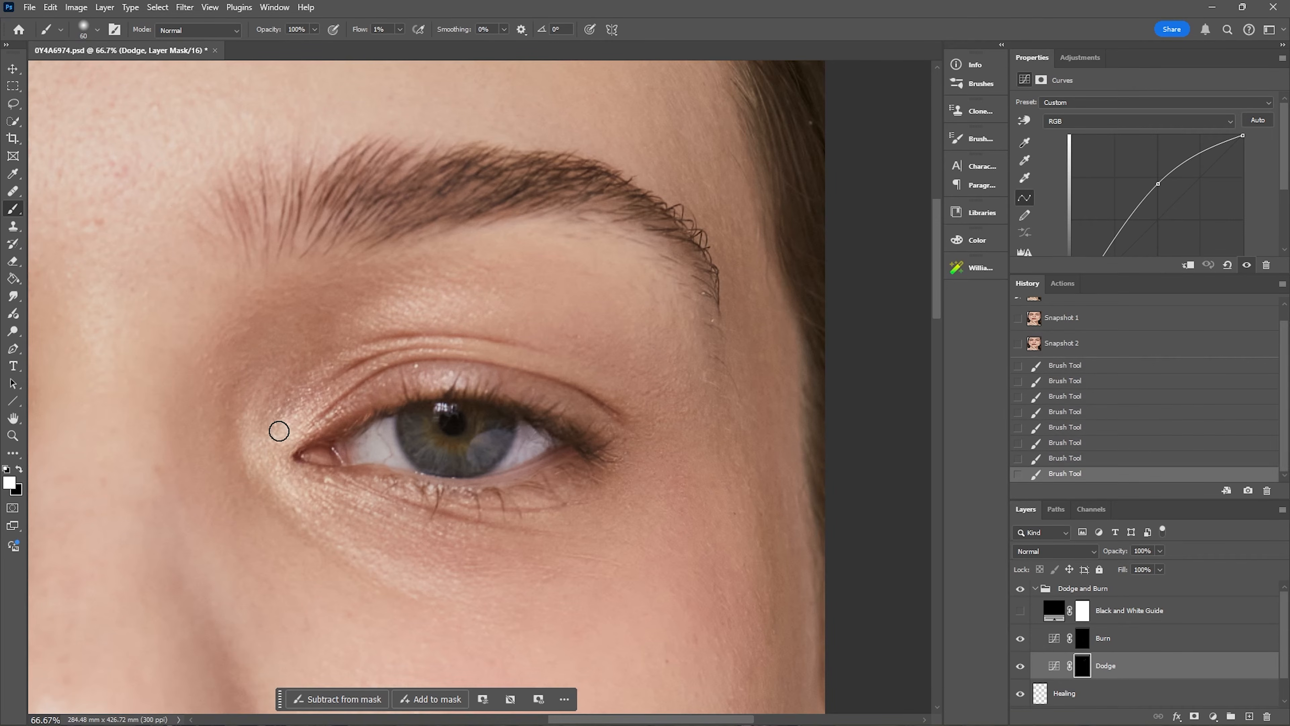
pyautogui.moveTo(302, 402); pyautogui.dragTo(378, 362)
pyautogui.moveTo(297, 486); pyautogui.dragTo(318, 523)
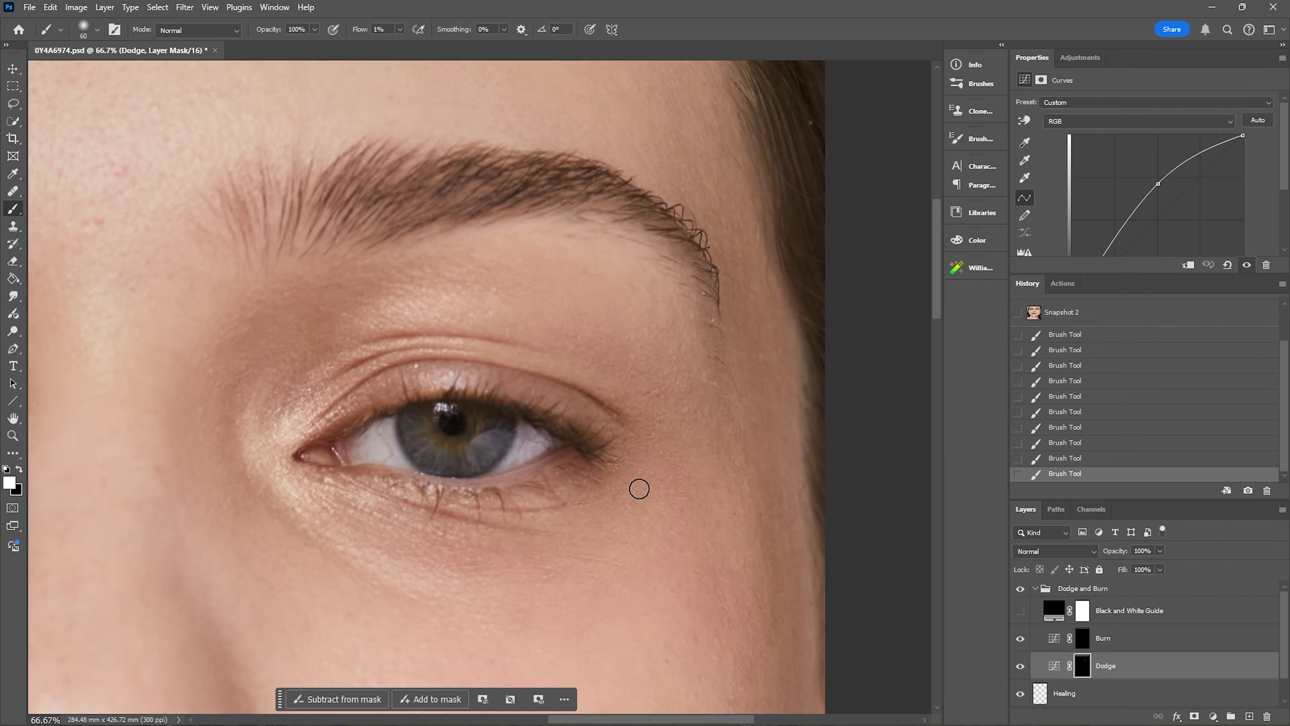
# Toggle the Dodge layer's visibility repeatedly to compare the eye with and without the brightened highlights, leaving the layer visible
pyautogui.click(1020, 667)
pyautogui.click(1020, 668)
pyautogui.click(1020, 667)
pyautogui.click(1020, 667)
pyautogui.click(1021, 668)
pyautogui.click(1020, 668)
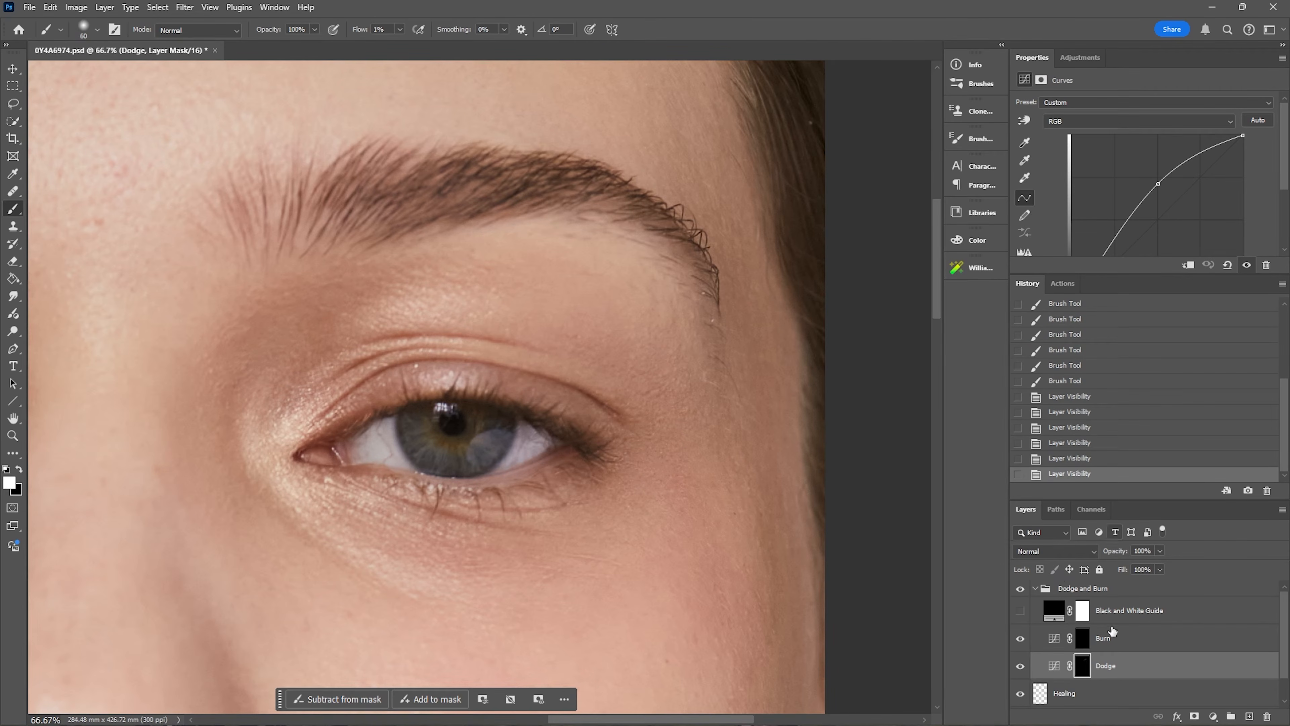
# Deepen the eyeshadow in the inner socket, below the brow and at the outer lid with a 40 px brush on the Burn layer's mask
pyautogui.click(1105, 642)
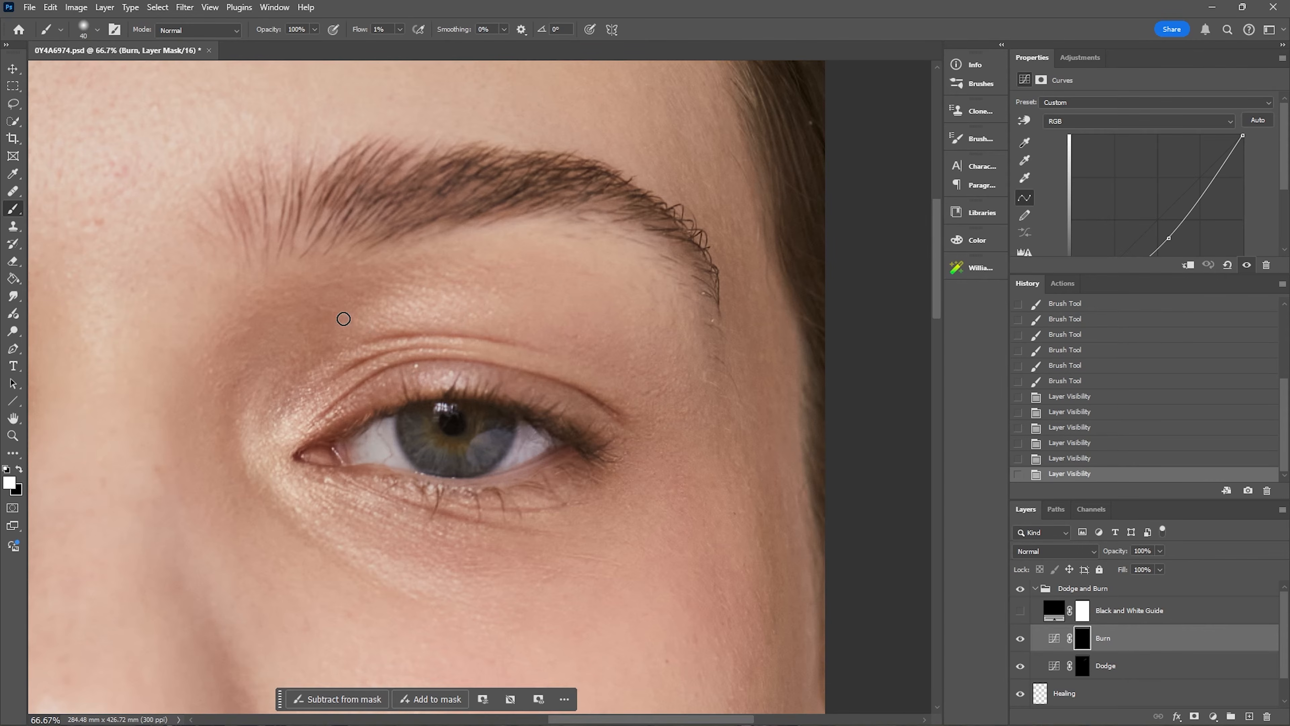
pyautogui.moveTo(332, 329); pyautogui.dragTo(295, 338)
pyautogui.moveTo(371, 285)
pyautogui.mouseDown()
pyautogui.moveTo(338, 346)
pyautogui.moveTo(417, 297)
pyautogui.moveTo(365, 304)
pyautogui.moveTo(408, 280)
pyautogui.moveTo(559, 323)
pyautogui.mouseUp()
pyautogui.moveTo(511, 385); pyautogui.dragTo(654, 366)
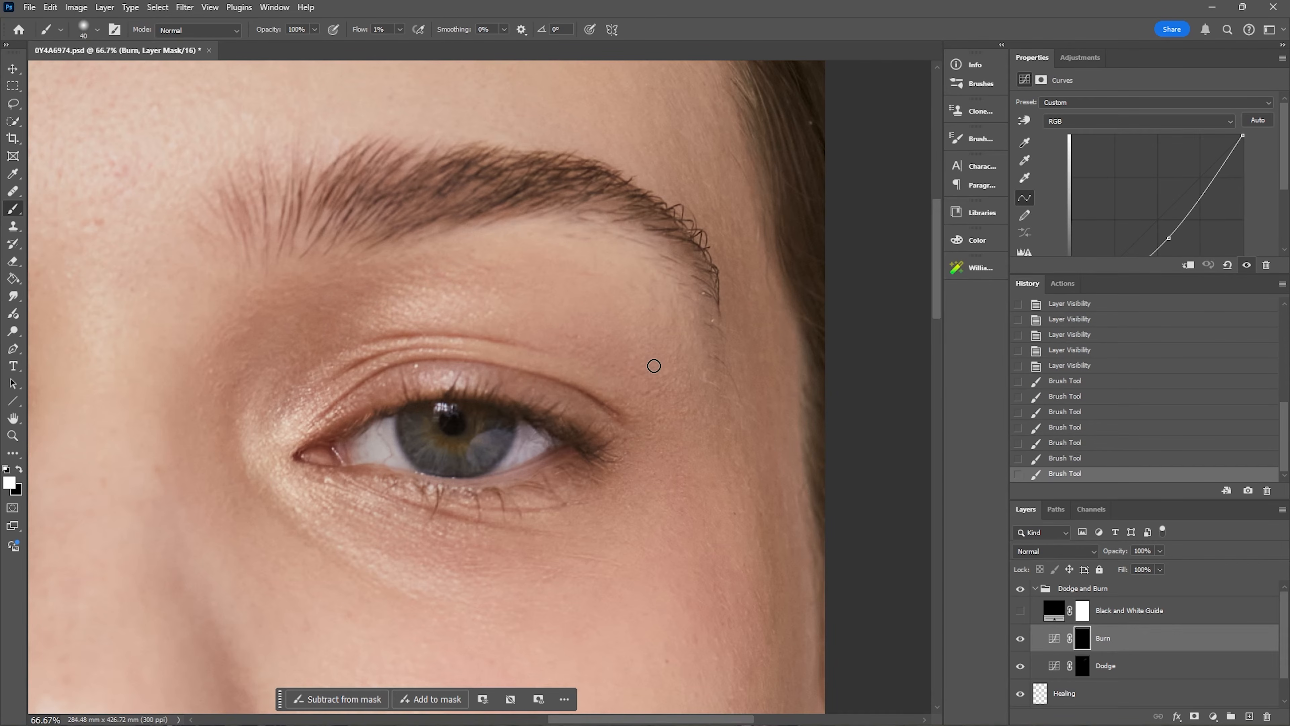
# Enlarge the brush to 200 px and softly darken the outer eyelid, socket and outer eye corner on the Burn layer's mask
pyautogui.press(']')
pyautogui.press(']')
pyautogui.press(']')
pyautogui.press(']')
pyautogui.press(']')
pyautogui.press(']')
pyautogui.press(']')
pyautogui.press(']')
pyautogui.press(']')
pyautogui.press(']')
pyautogui.moveTo(555, 367); pyautogui.dragTo(482, 380)
pyautogui.moveTo(648, 347)
pyautogui.mouseDown()
pyautogui.moveTo(573, 339)
pyautogui.moveTo(526, 302)
pyautogui.mouseUp()
pyautogui.moveTo(503, 348)
pyautogui.mouseDown()
pyautogui.moveTo(674, 360)
pyautogui.moveTo(645, 334)
pyautogui.mouseUp()
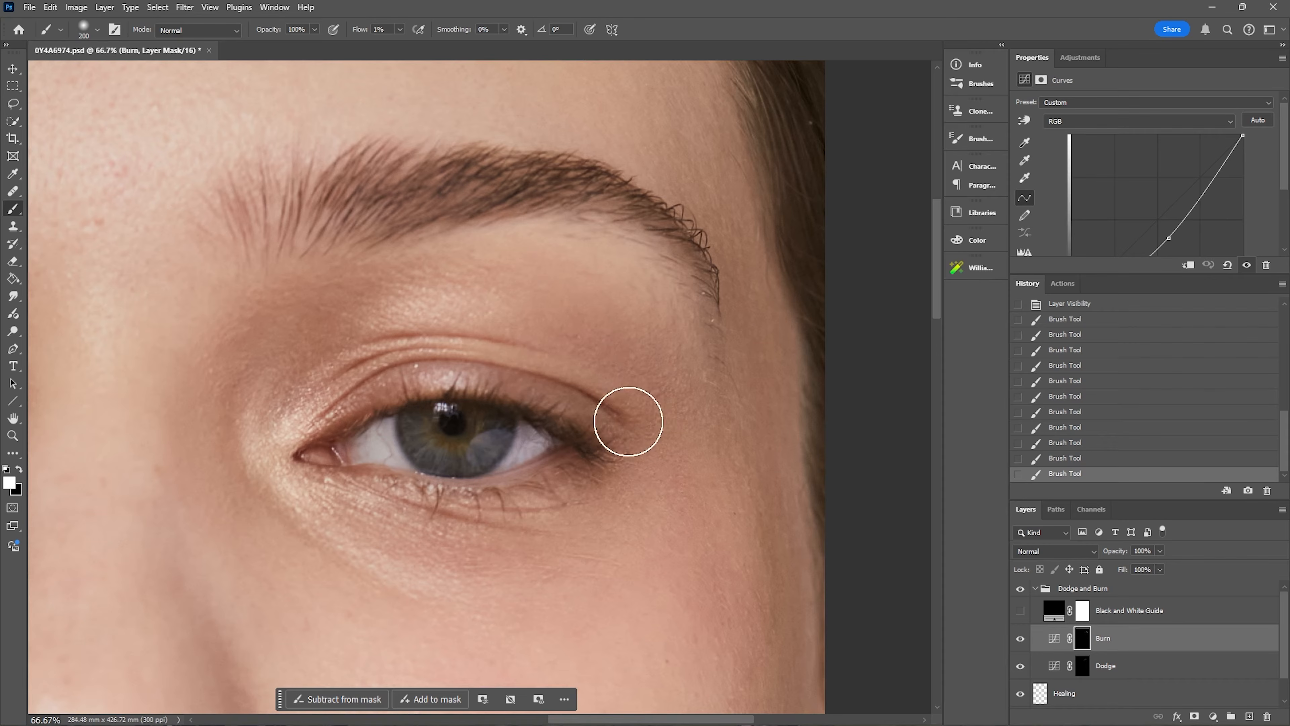
pyautogui.moveTo(605, 433); pyautogui.dragTo(555, 482)
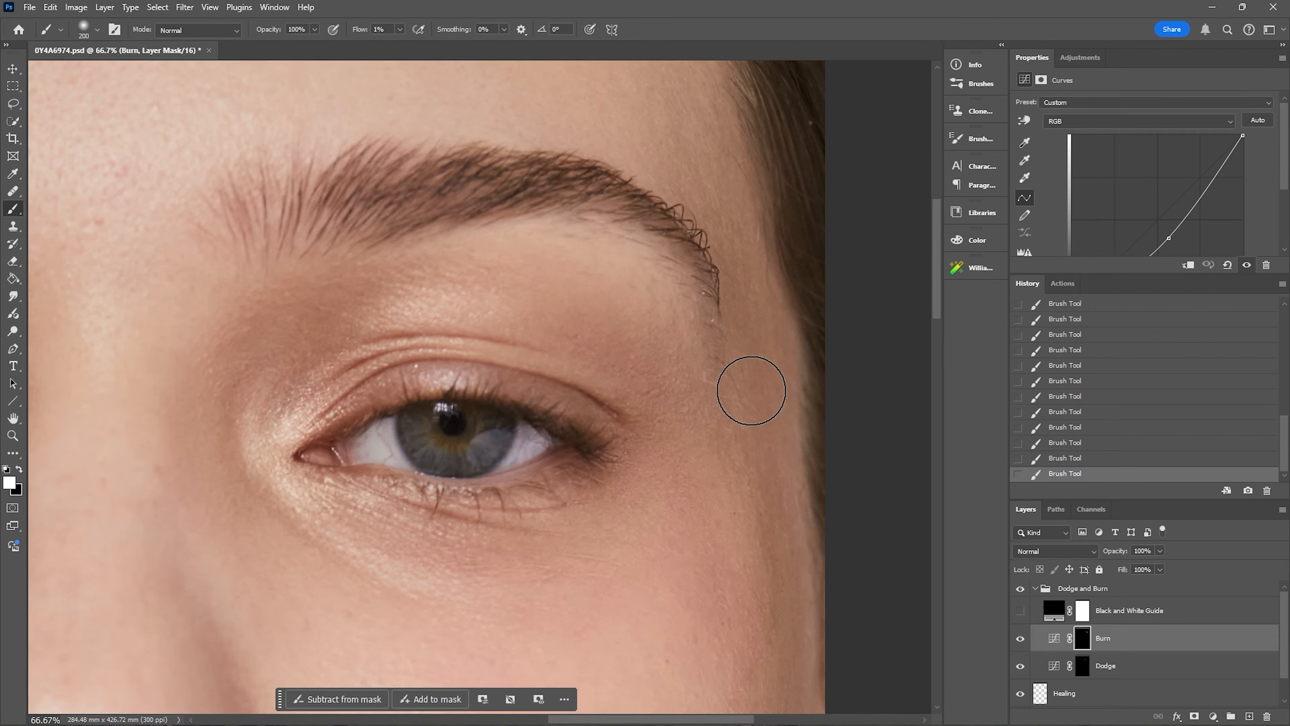
# Compare the whole portrait with and without the Burn and Dodge layers, leaving both visible
pyautogui.scroll(-4, 751, 390)
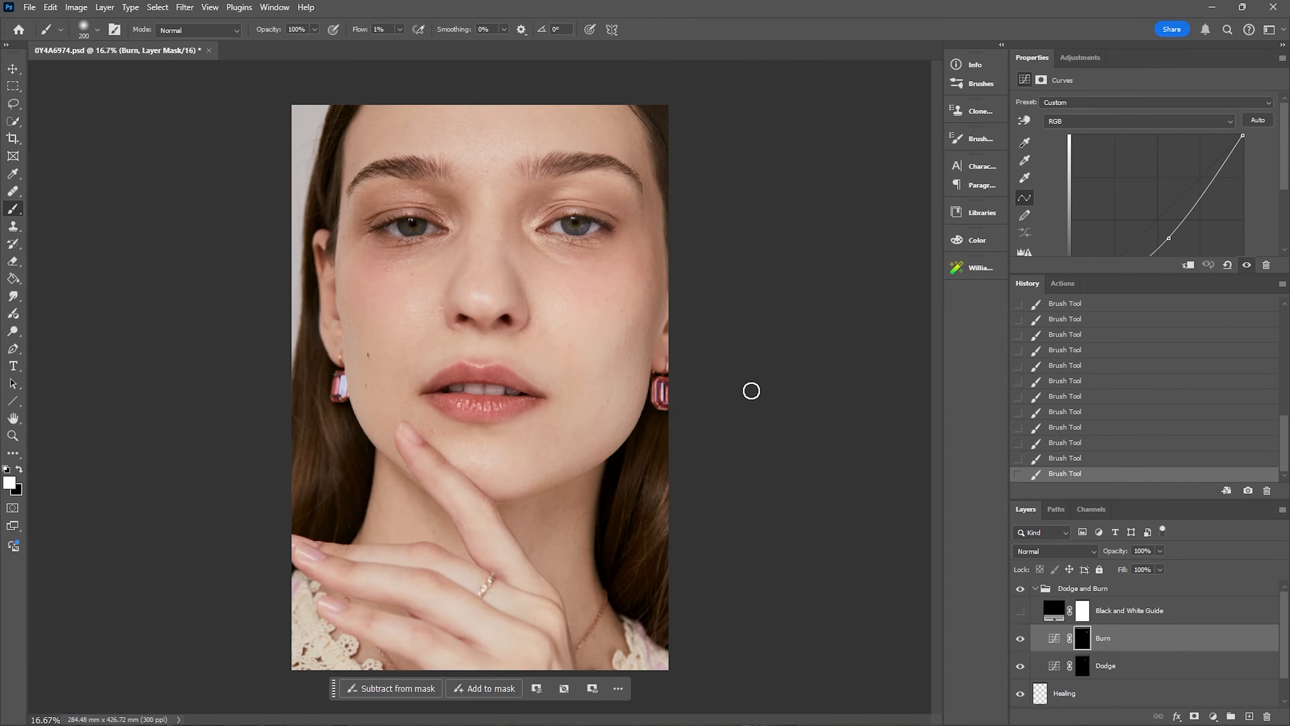
pyautogui.click(1021, 641)
pyautogui.click(1021, 639)
pyautogui.click(1021, 642)
pyautogui.click(1021, 643)
pyautogui.moveTo(1021, 666)
pyautogui.mouseDown()
pyautogui.moveTo(1021, 650)
pyautogui.moveTo(1024, 667)
pyautogui.mouseUp()
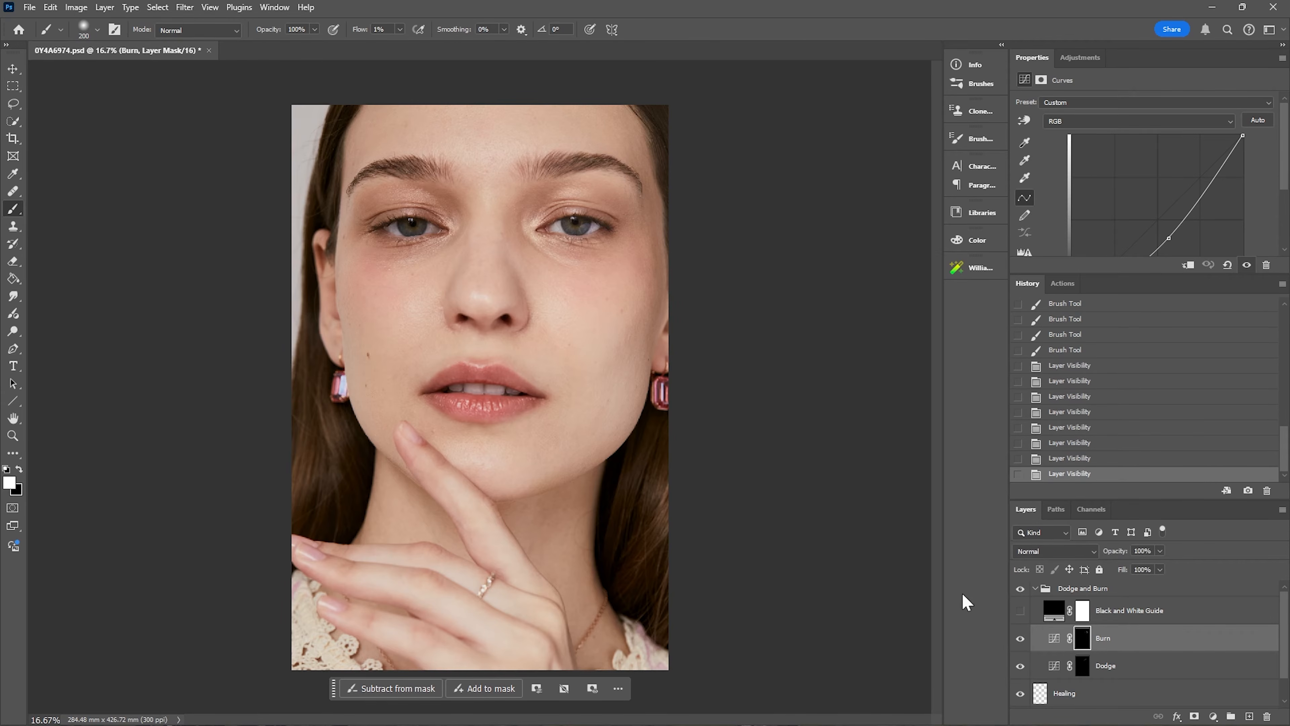
# Reduce the brush to 30 px and darken the upper lash line from inner to outer corner on the Burn layer's mask
pyautogui.press('z')
pyautogui.moveTo(581, 203); pyautogui.dragTo(632, 185)
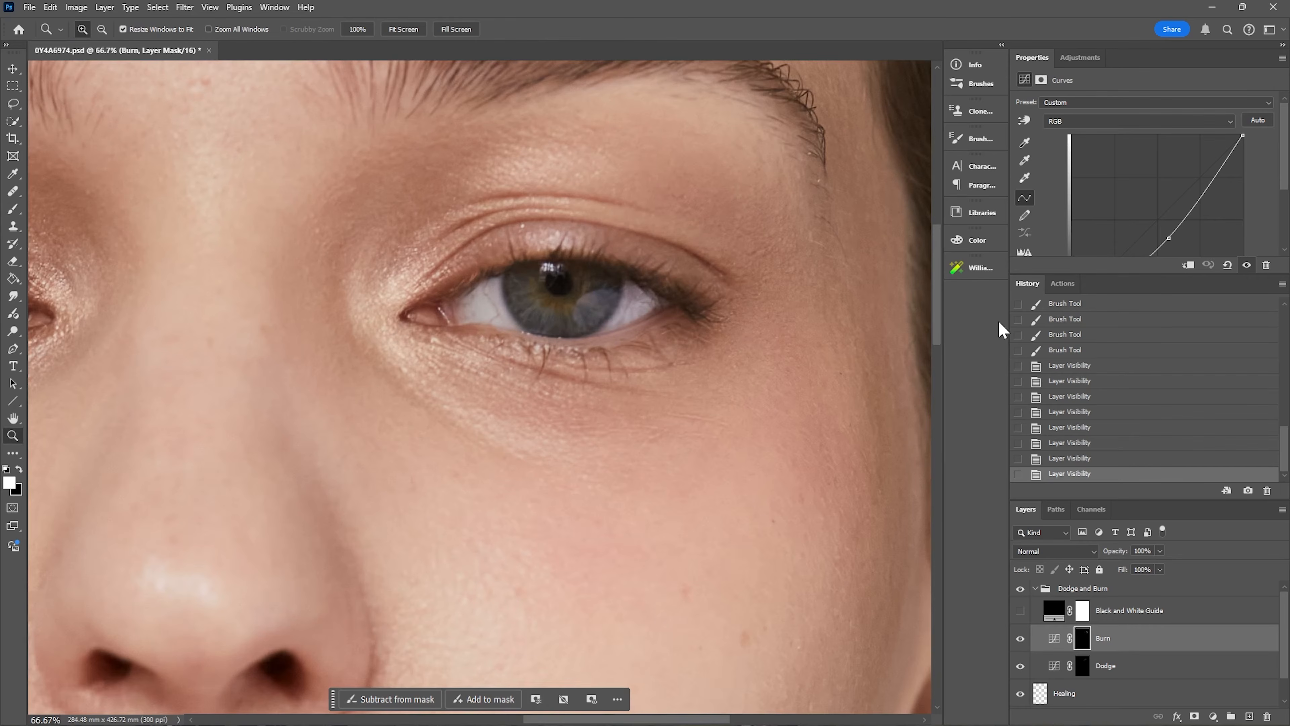
pyautogui.moveTo(938, 325); pyautogui.dragTo(940, 311)
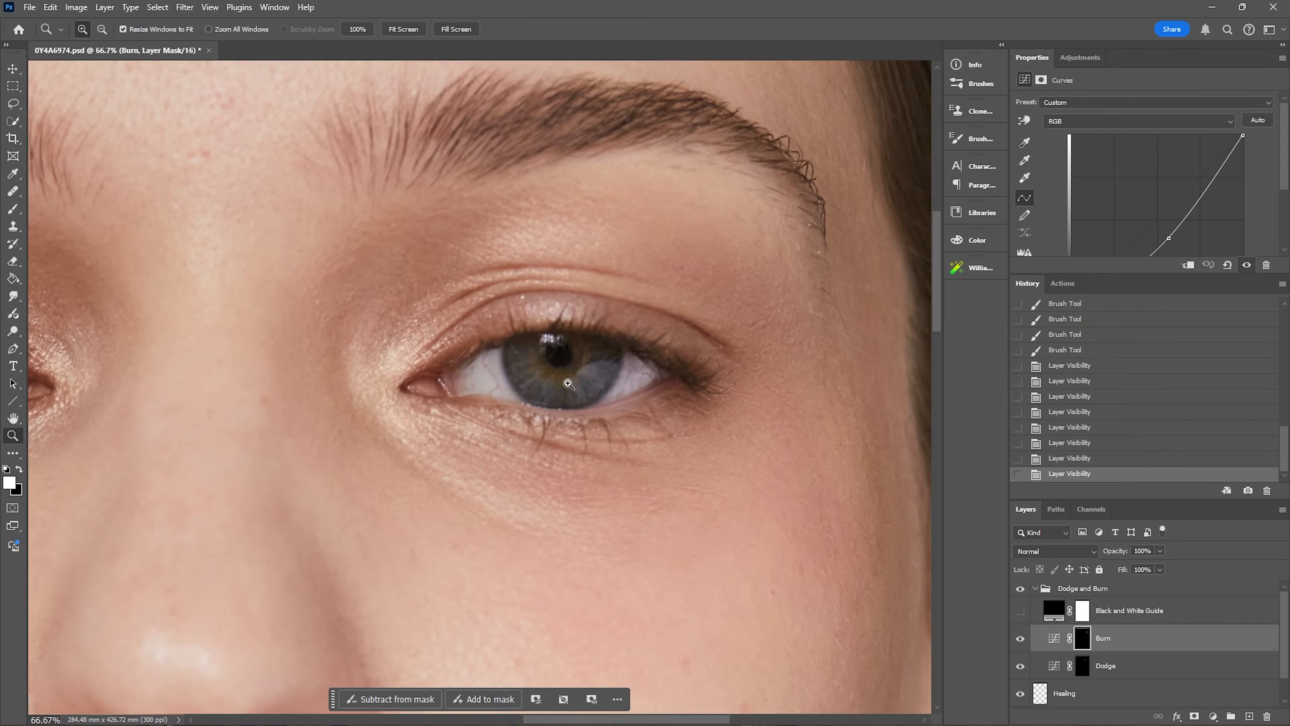
pyautogui.press('b')
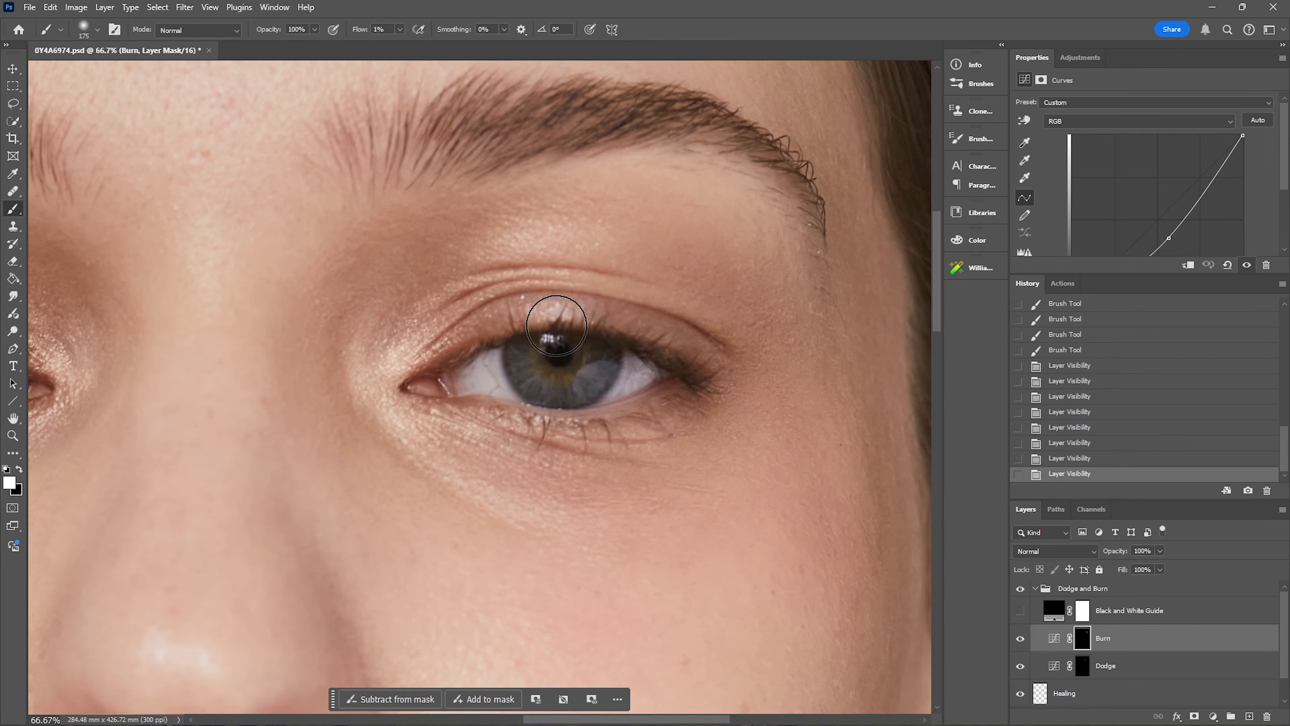
pyautogui.press('[')
pyautogui.press('[')
pyautogui.moveTo(479, 340); pyautogui.dragTo(613, 334)
pyautogui.moveTo(615, 335)
pyautogui.mouseDown()
pyautogui.moveTo(644, 344)
pyautogui.moveTo(605, 334)
pyautogui.mouseUp()
pyautogui.moveTo(584, 330); pyautogui.dragTo(538, 335)
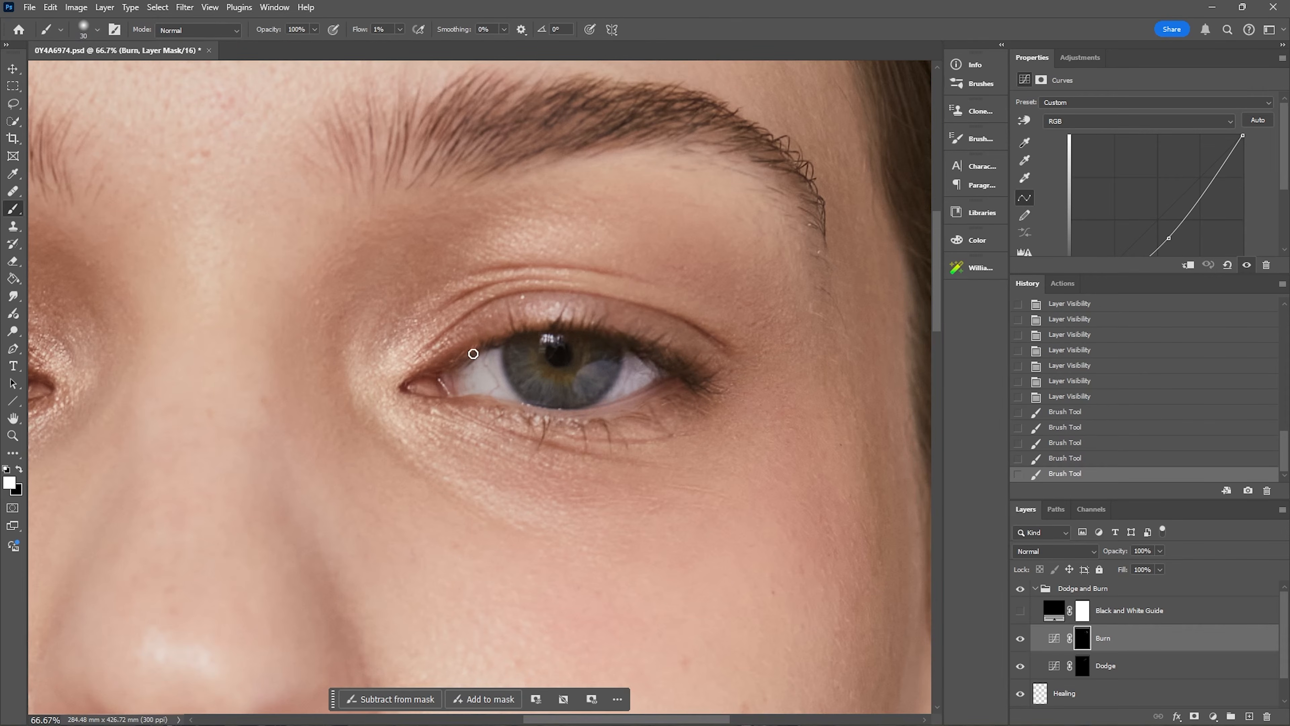
pyautogui.moveTo(454, 358)
pyautogui.mouseDown()
pyautogui.moveTo(628, 349)
pyautogui.moveTo(619, 332)
pyautogui.moveTo(691, 360)
pyautogui.mouseUp()
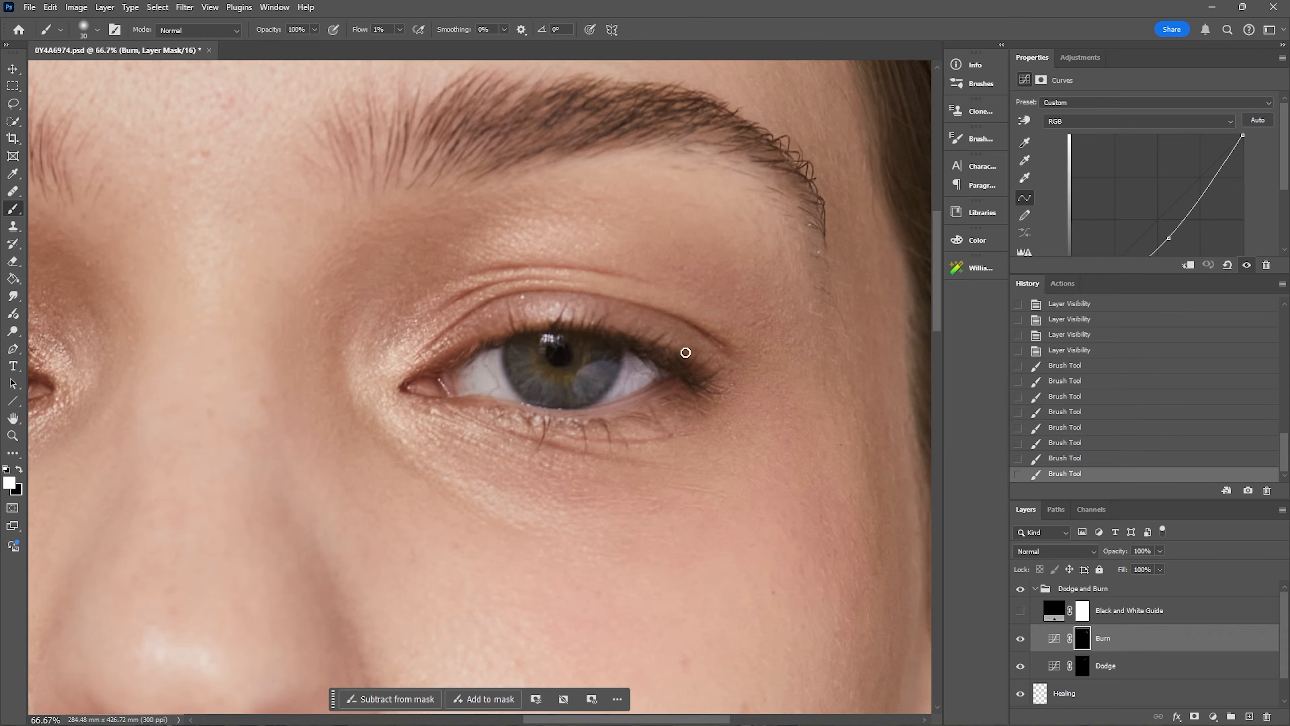
pyautogui.moveTo(673, 338)
pyautogui.mouseDown()
pyautogui.moveTo(701, 361)
pyautogui.moveTo(658, 356)
pyautogui.mouseUp()
# Toggle the Burn layer's visibility to check the darkened lash line, leaving the layer visible
pyautogui.click(1020, 638)
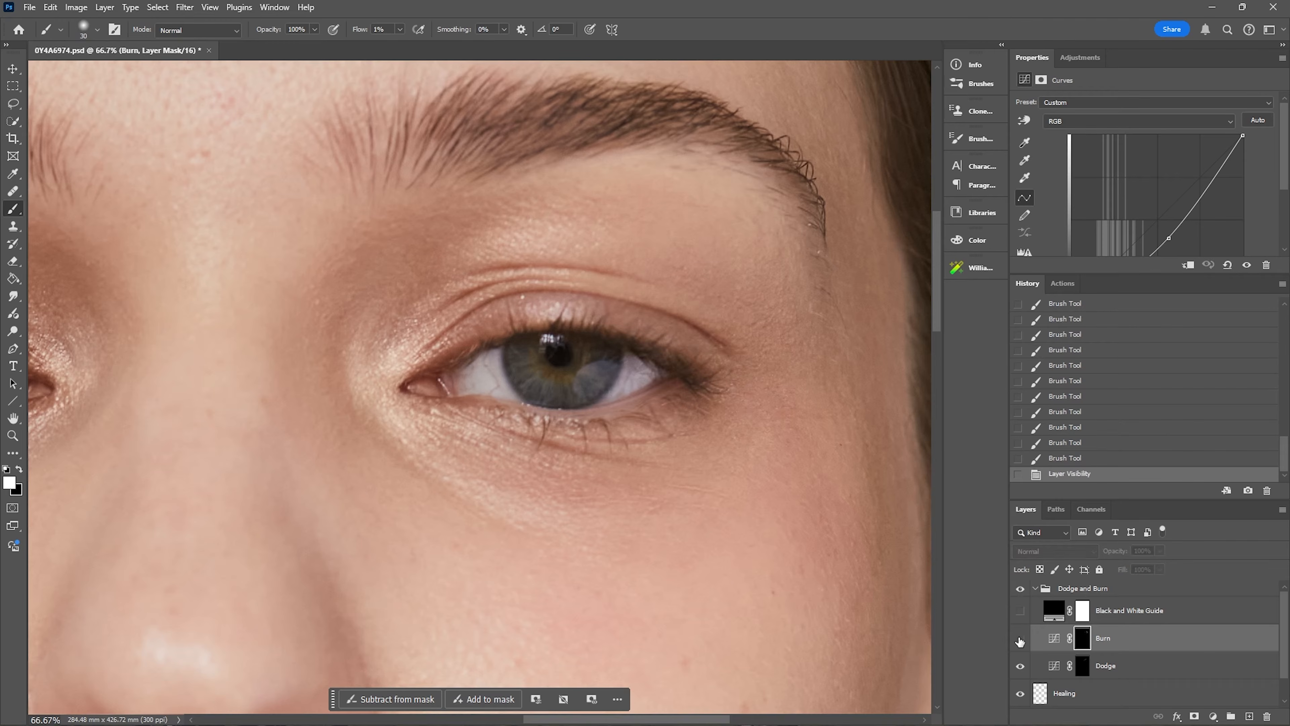
pyautogui.click(1020, 639)
pyautogui.click(1020, 640)
pyautogui.click(1020, 639)
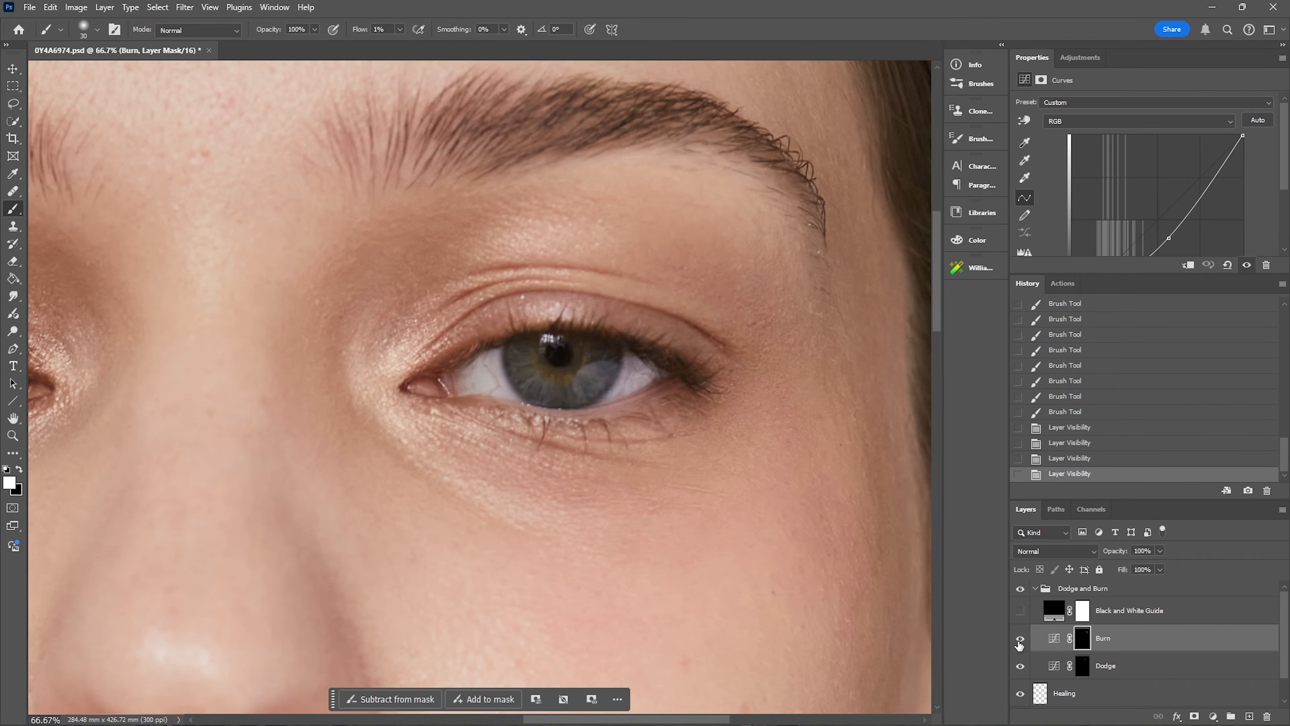
# Darken the same eye's upper lash line further toward the outer corner on the Burn layer's mask
pyautogui.moveTo(606, 332)
pyautogui.mouseDown()
pyautogui.moveTo(495, 335)
pyautogui.moveTo(549, 351)
pyautogui.mouseUp()
pyautogui.moveTo(549, 350); pyautogui.dragTo(641, 347)
pyautogui.click(676, 364)
# Darken the other eye's upper lash line at 30 px and its outer eyeshadow below the brow at 100 px on the Burn mask
pyautogui.moveTo(674, 719); pyautogui.dragTo(574, 719)
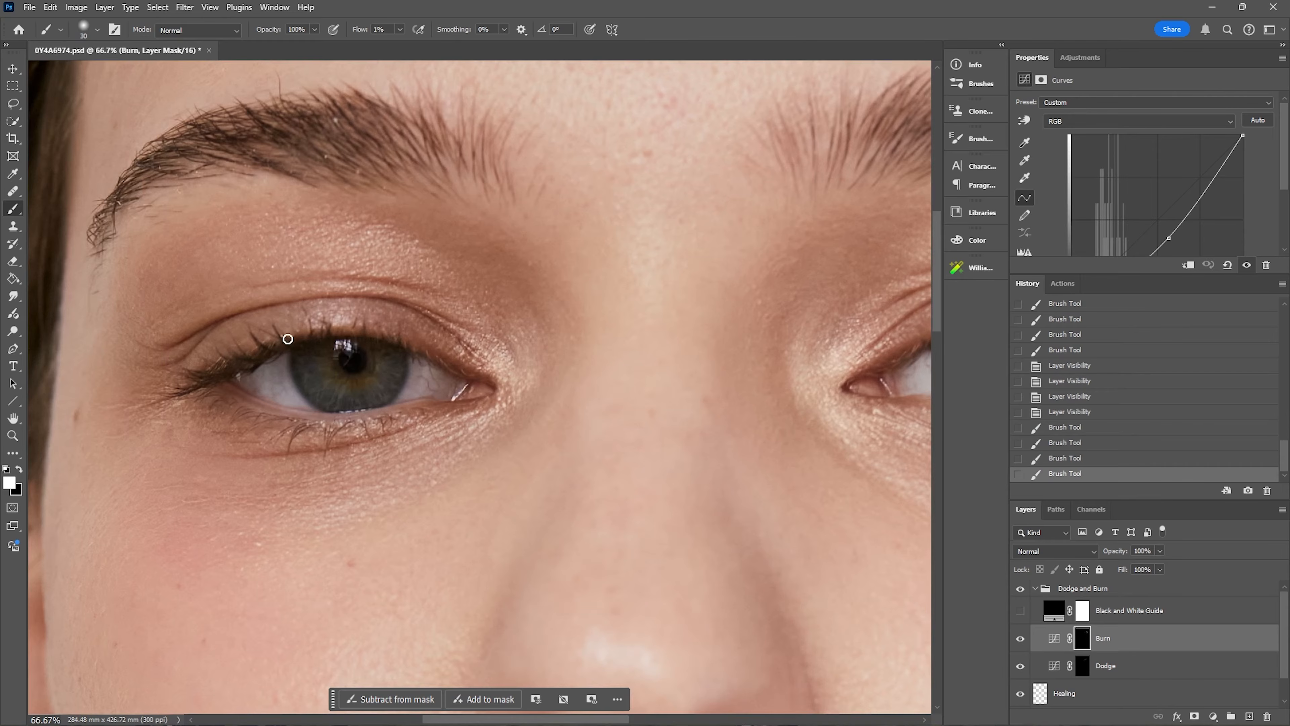
pyautogui.moveTo(270, 344); pyautogui.dragTo(325, 324)
pyautogui.press(']')
pyautogui.press(']')
pyautogui.press(']')
pyautogui.press(']')
pyautogui.press(']')
pyautogui.press(']')
pyautogui.press(']')
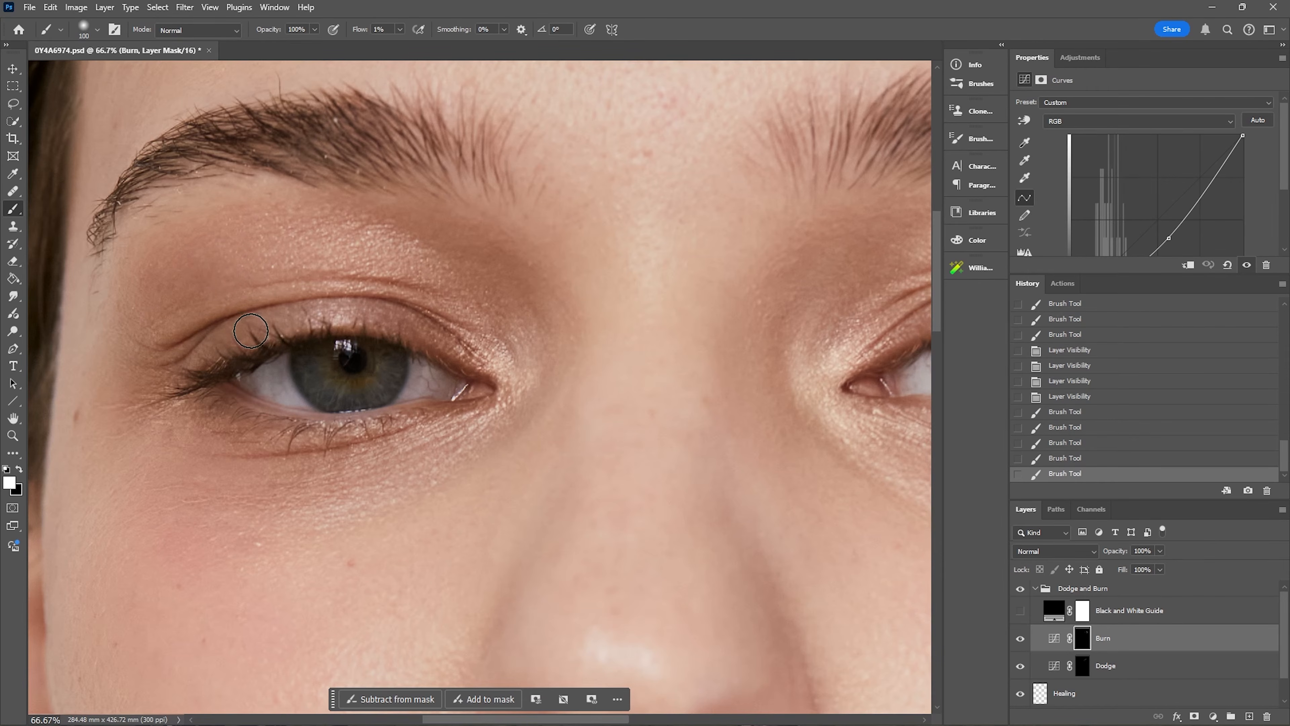
pyautogui.moveTo(189, 267)
pyautogui.mouseDown()
pyautogui.moveTo(160, 269)
pyautogui.moveTo(239, 228)
pyautogui.mouseUp()
pyautogui.moveTo(239, 228); pyautogui.dragTo(247, 236)
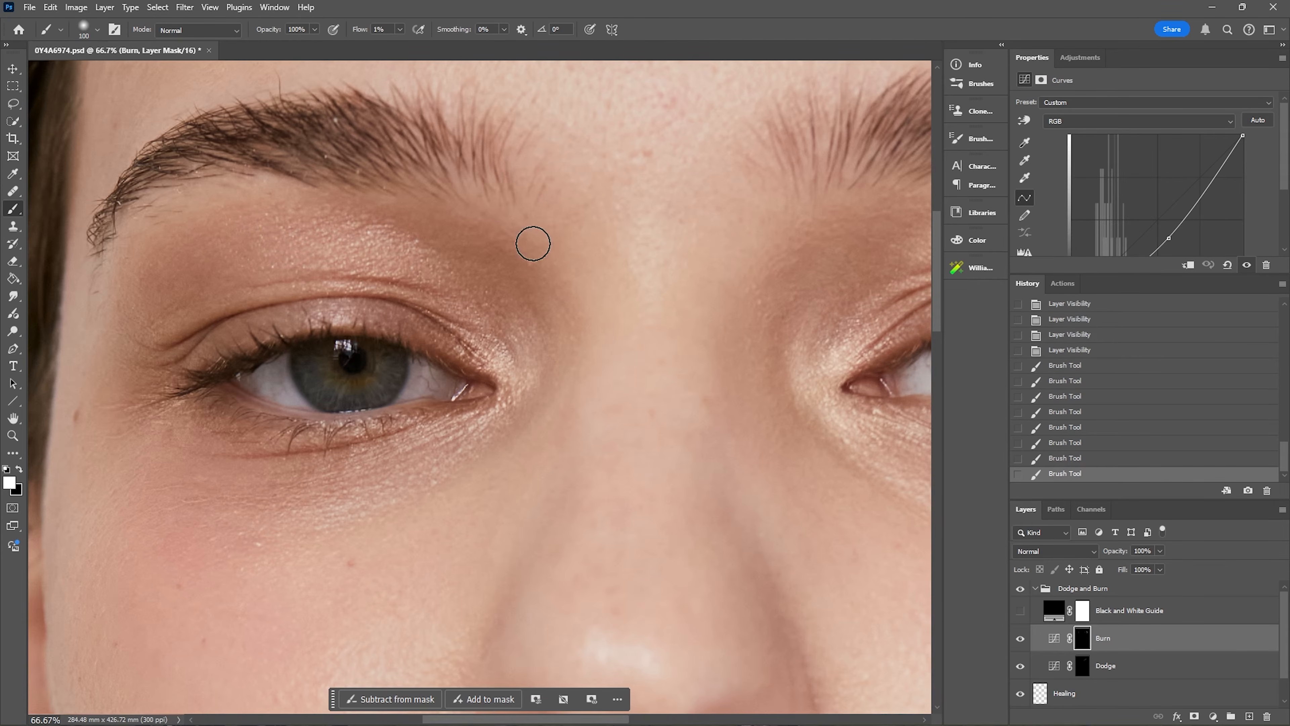
# Brighten that eye's upper lid on the Dodge layer's mask with the 100 px brush, and switch back to the Burn layer's mask
pyautogui.click(1099, 670)
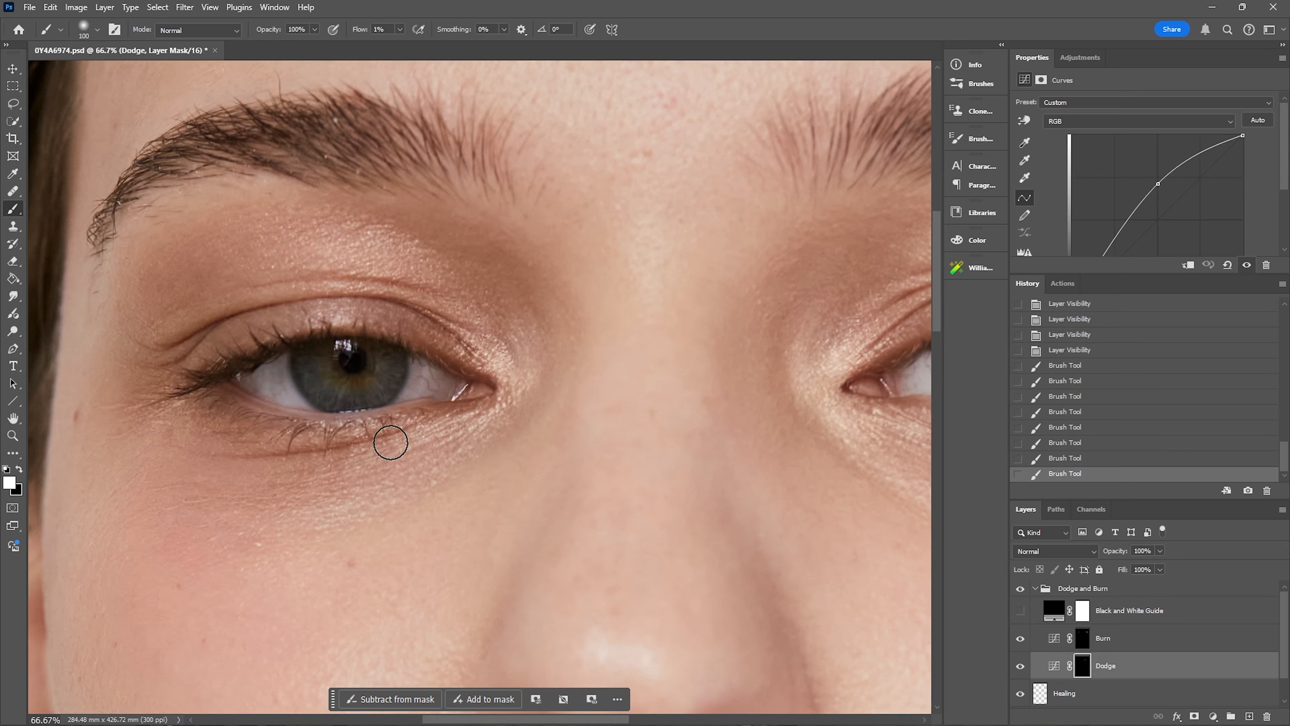
pyautogui.moveTo(397, 282); pyautogui.dragTo(426, 281)
pyautogui.click(1095, 642)
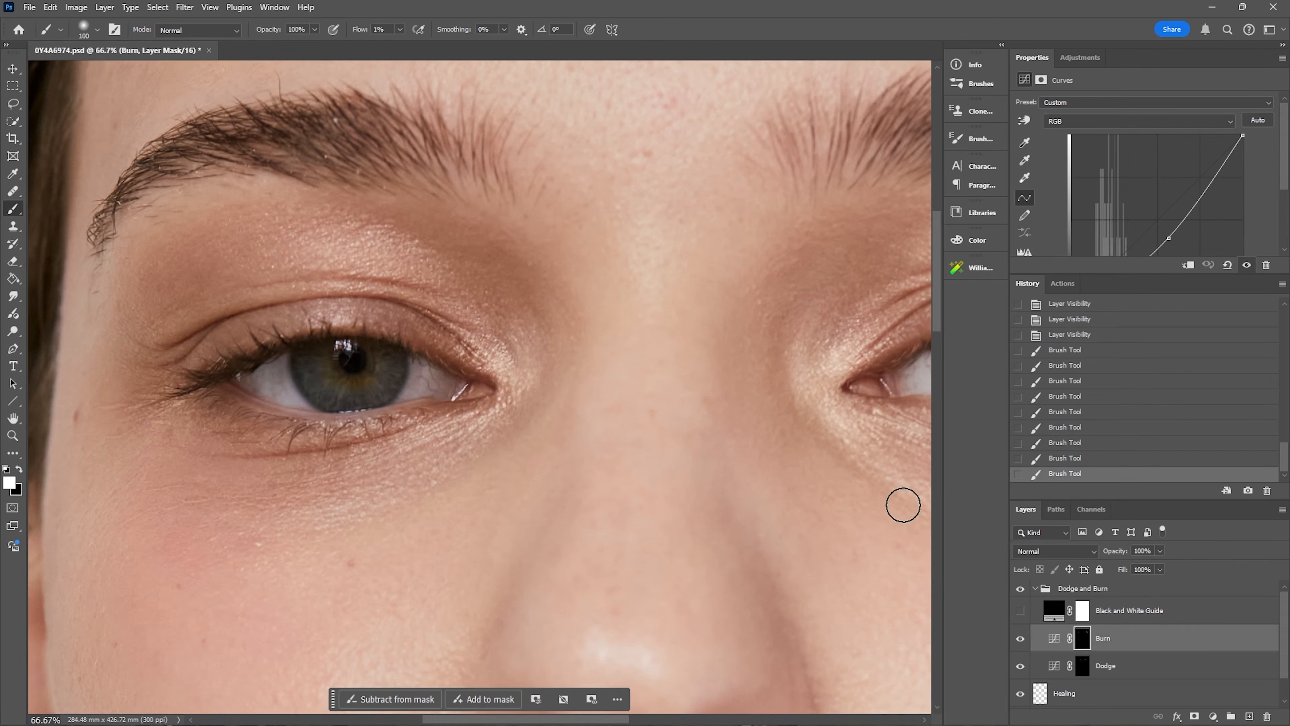
# Save the current state as a new history snapshot and compare it with Snapshot 2 on the whole portrait, ending on Snapshot 3
pyautogui.hotkey('ctrl', '-')
pyautogui.hotkey('ctrl', '-')
pyautogui.hotkey('ctrl', '-')
pyautogui.hotkey('ctrl', '-')
pyautogui.moveTo(684, 204); pyautogui.dragTo(933, 367)
pyautogui.scroll(10, 1261, 451)
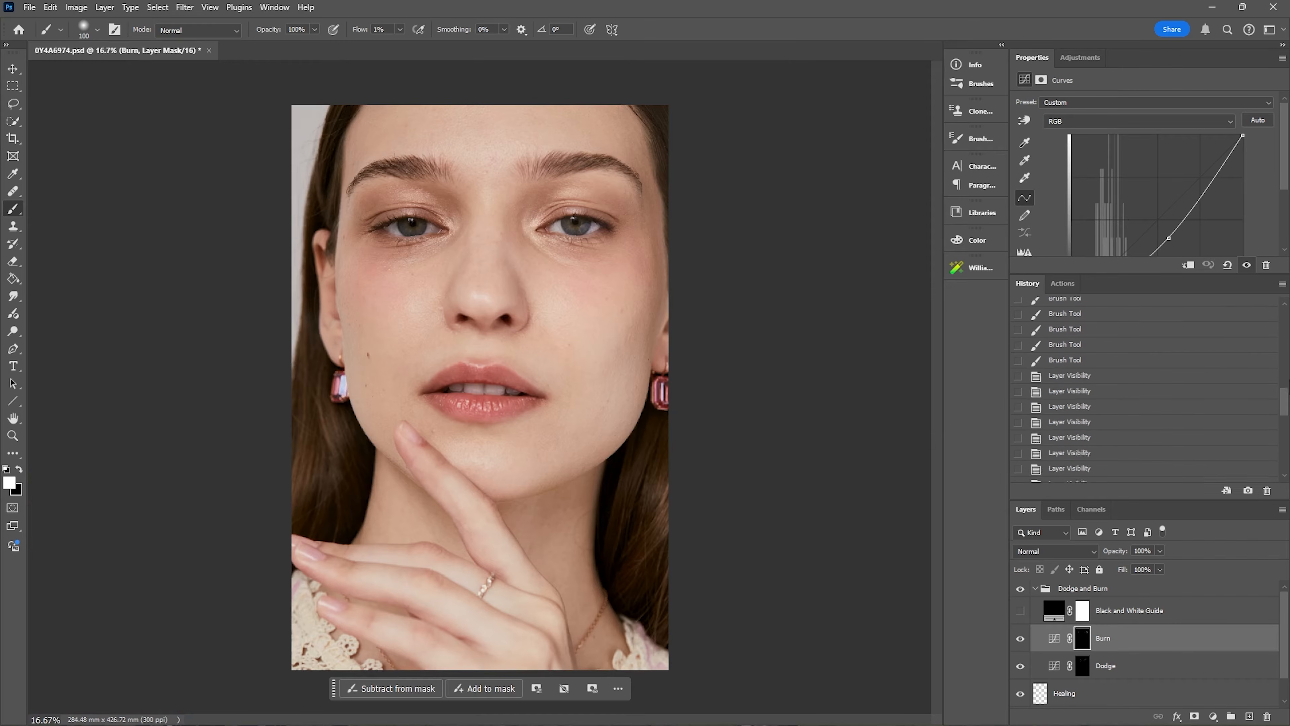
pyautogui.click(1169, 361)
pyautogui.click(1159, 385)
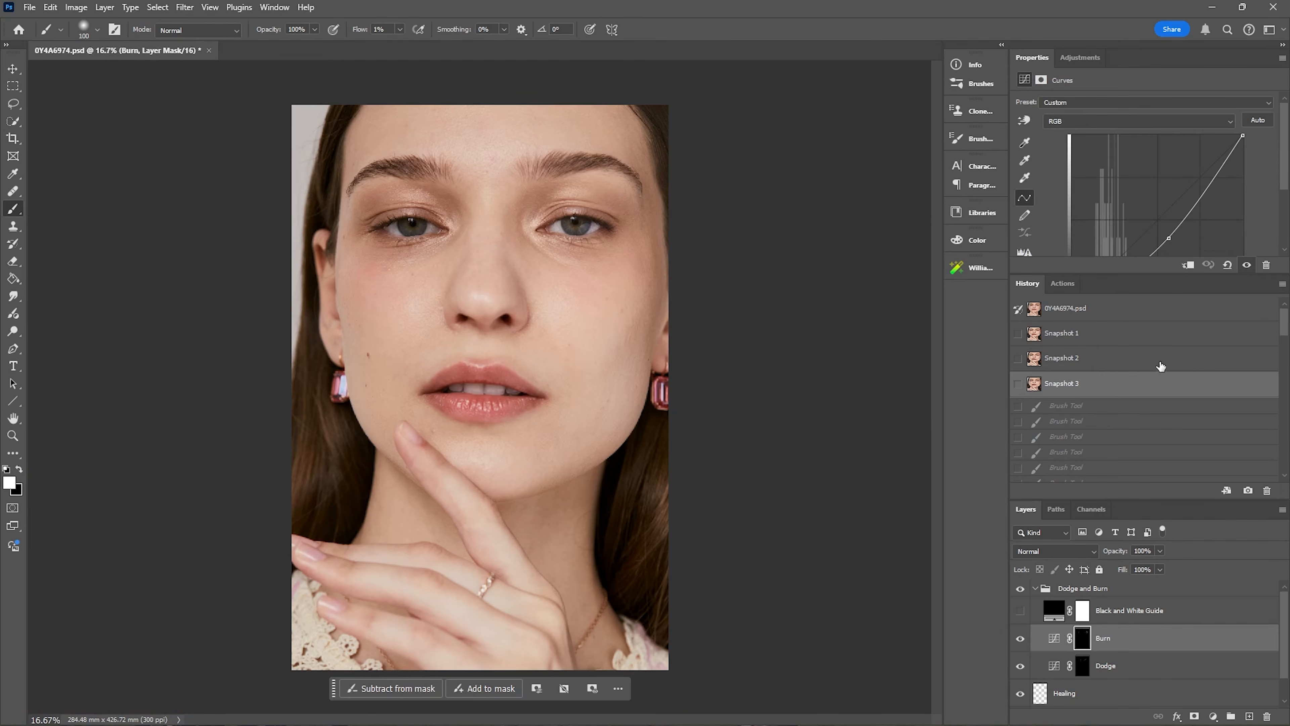
pyautogui.click(1157, 362)
pyautogui.click(1160, 383)
# Compare Snapshot 2 and Snapshot 3 close up on the eye makeup, ending on Snapshot 3
pyautogui.press('z')
pyautogui.click(536, 184)
pyautogui.click(1062, 358)
pyautogui.click(1069, 385)
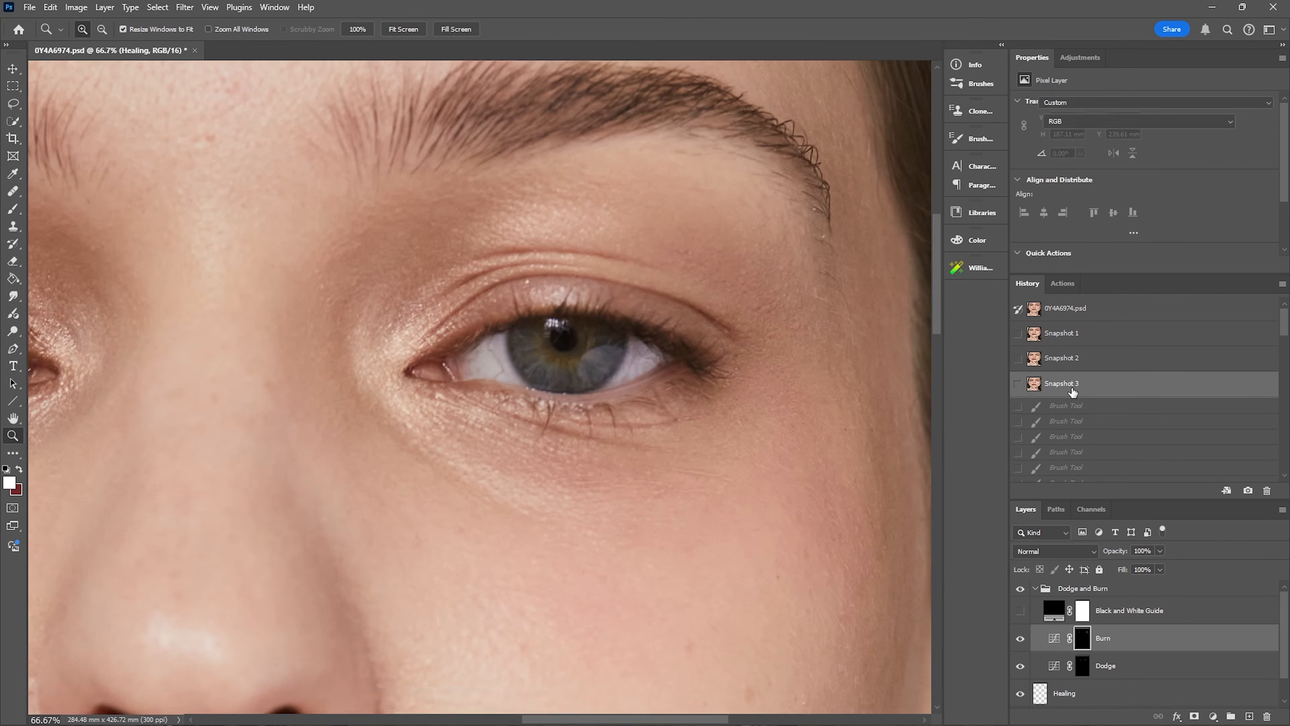
pyautogui.click(1069, 358)
pyautogui.click(1075, 382)
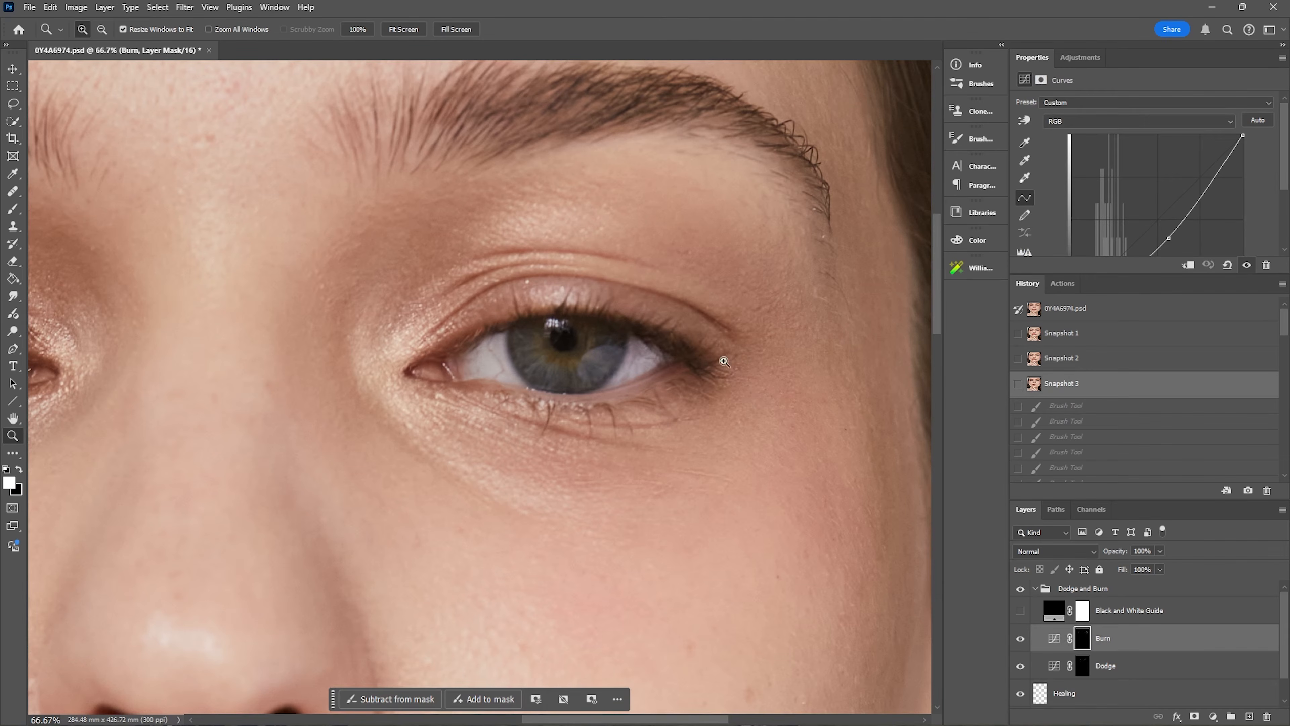
pyautogui.click(1113, 360)
pyautogui.click(1113, 382)
# Add a new layer above the Dodge and Burn group and name it Lip Colour
pyautogui.hotkey('ctrl', '-')
pyautogui.hotkey('ctrl', '-')
pyautogui.hotkey('ctrl', '-')
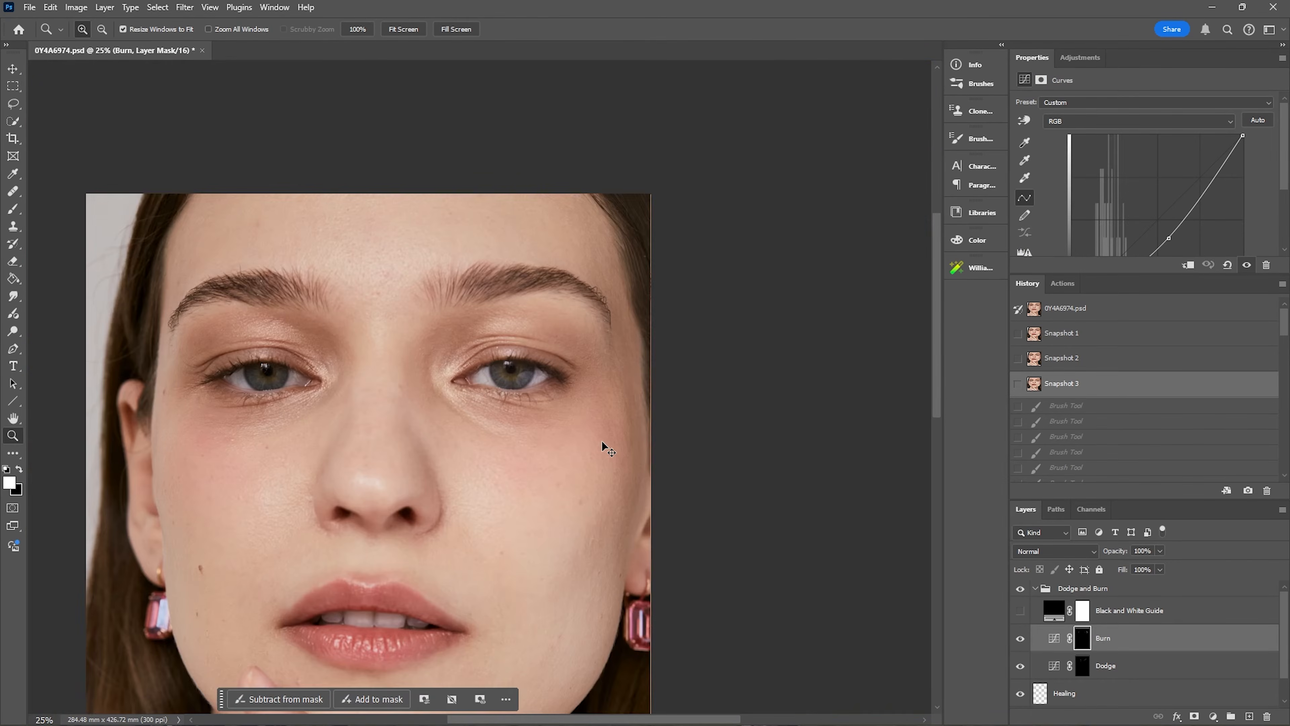
pyautogui.hotkey('ctrl', '-')
pyautogui.click(492, 339)
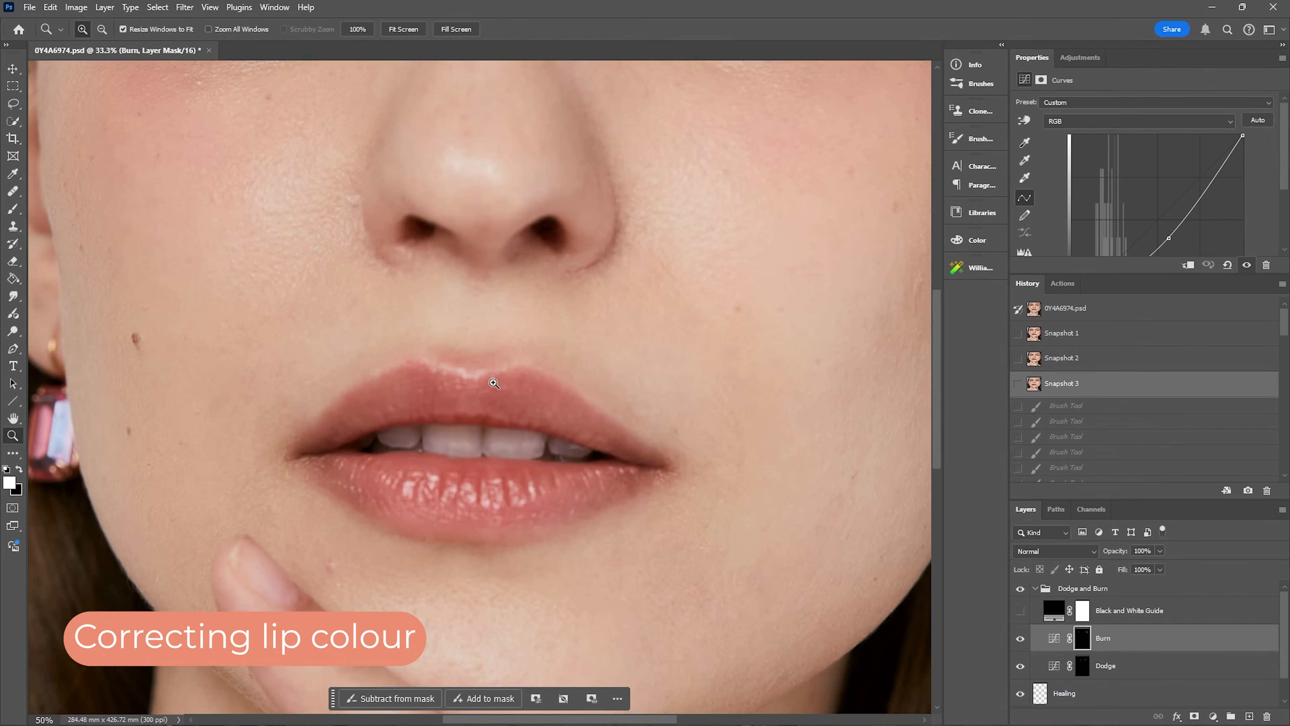
pyautogui.click(483, 356)
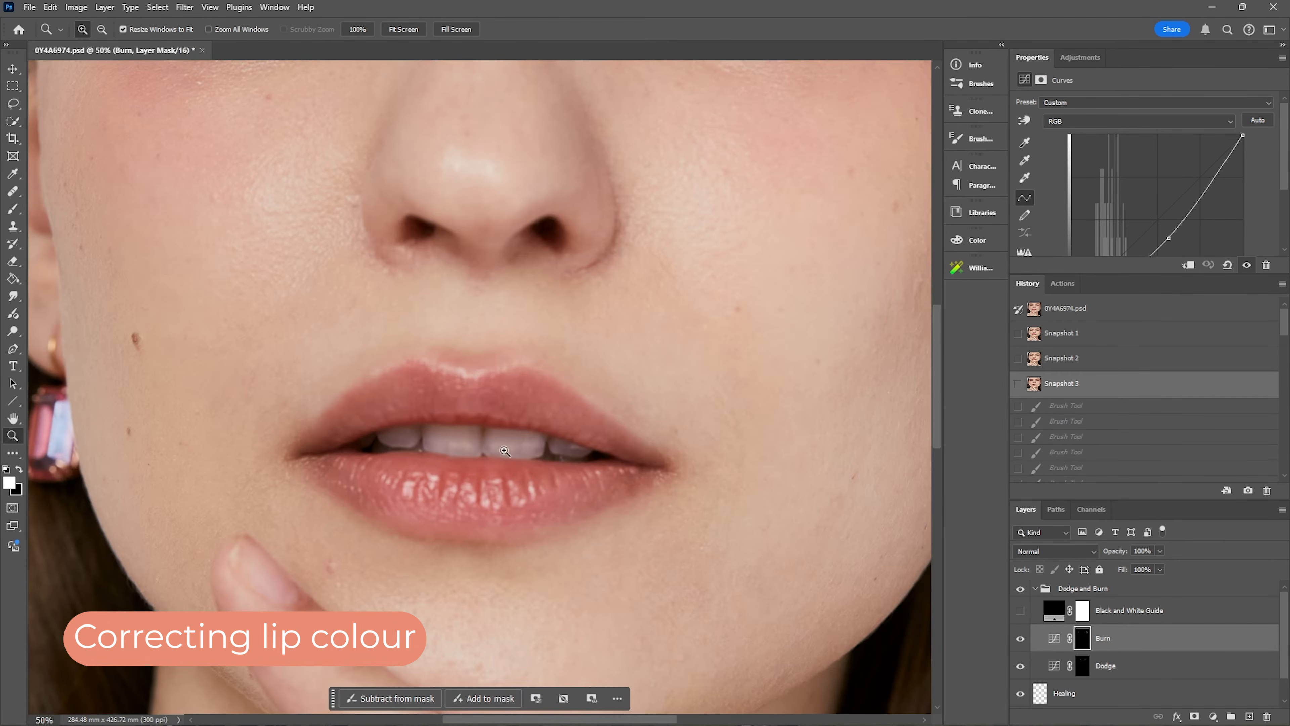
pyautogui.click(1214, 588)
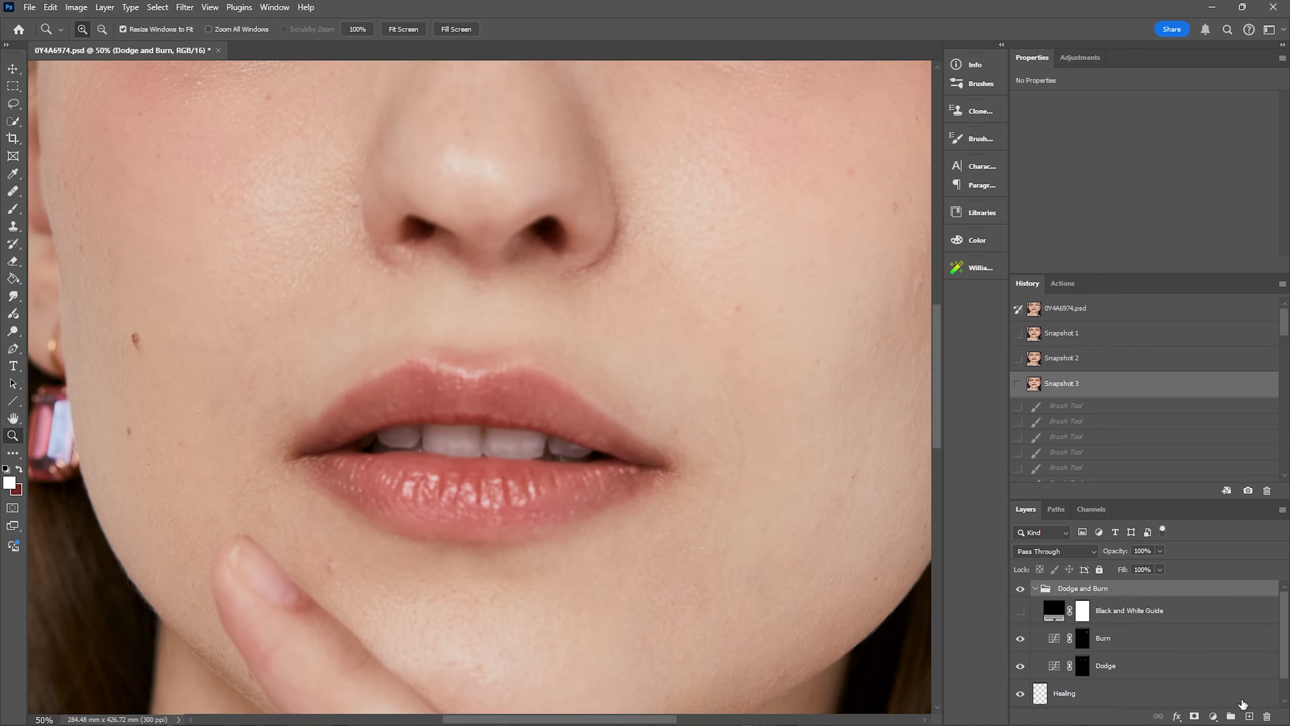
pyautogui.click(1249, 714)
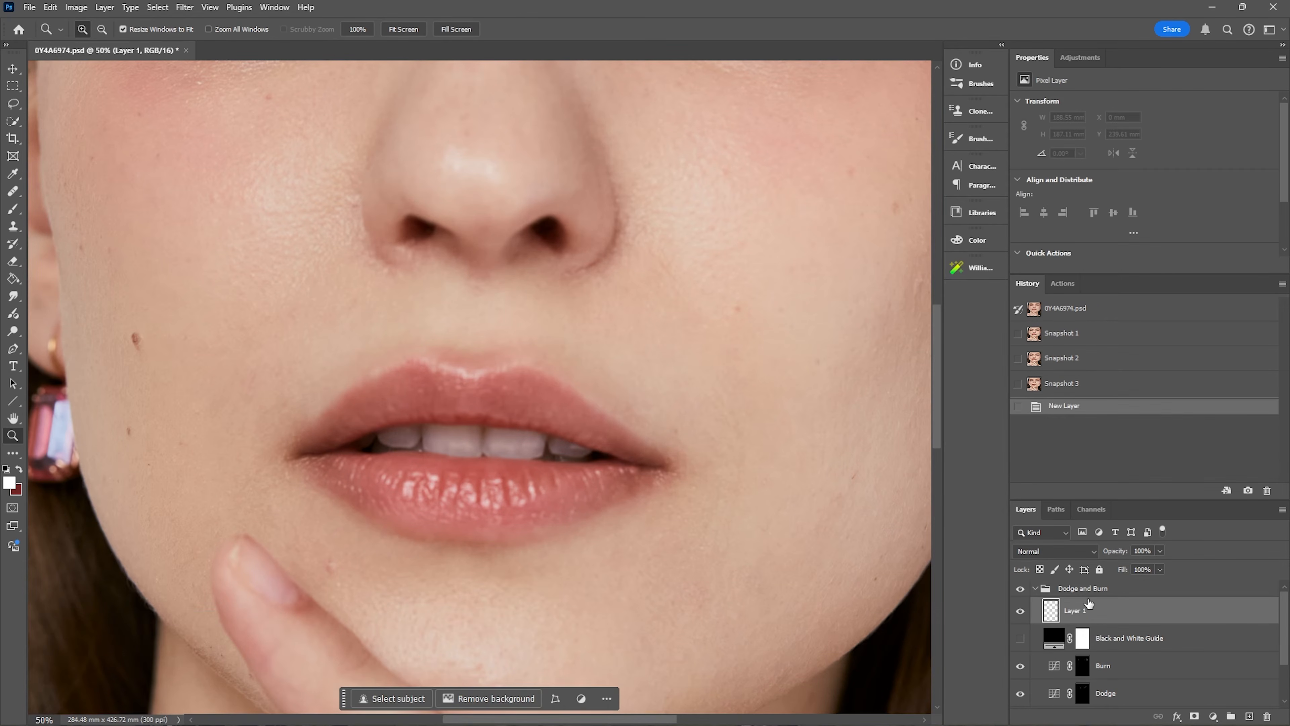
pyautogui.moveTo(1086, 614); pyautogui.dragTo(1090, 595)
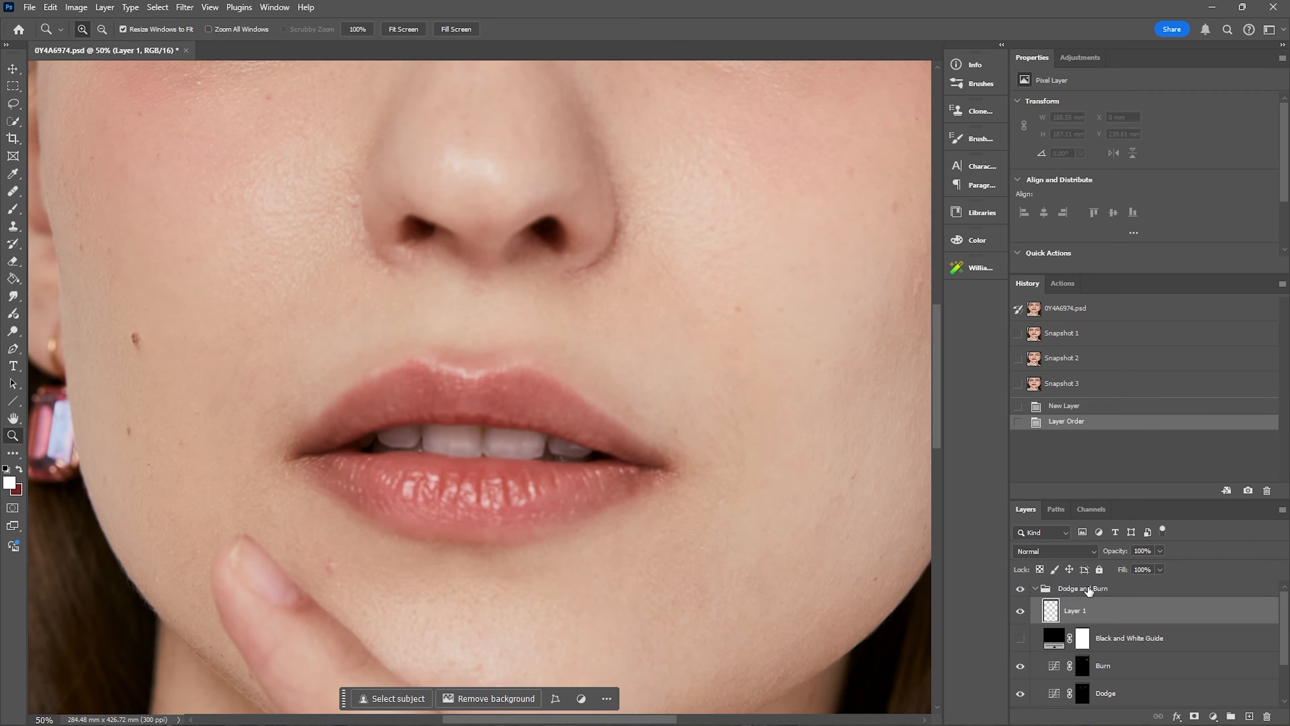
pyautogui.moveTo(1085, 607); pyautogui.dragTo(1084, 584)
pyautogui.doubleClick(1083, 598)
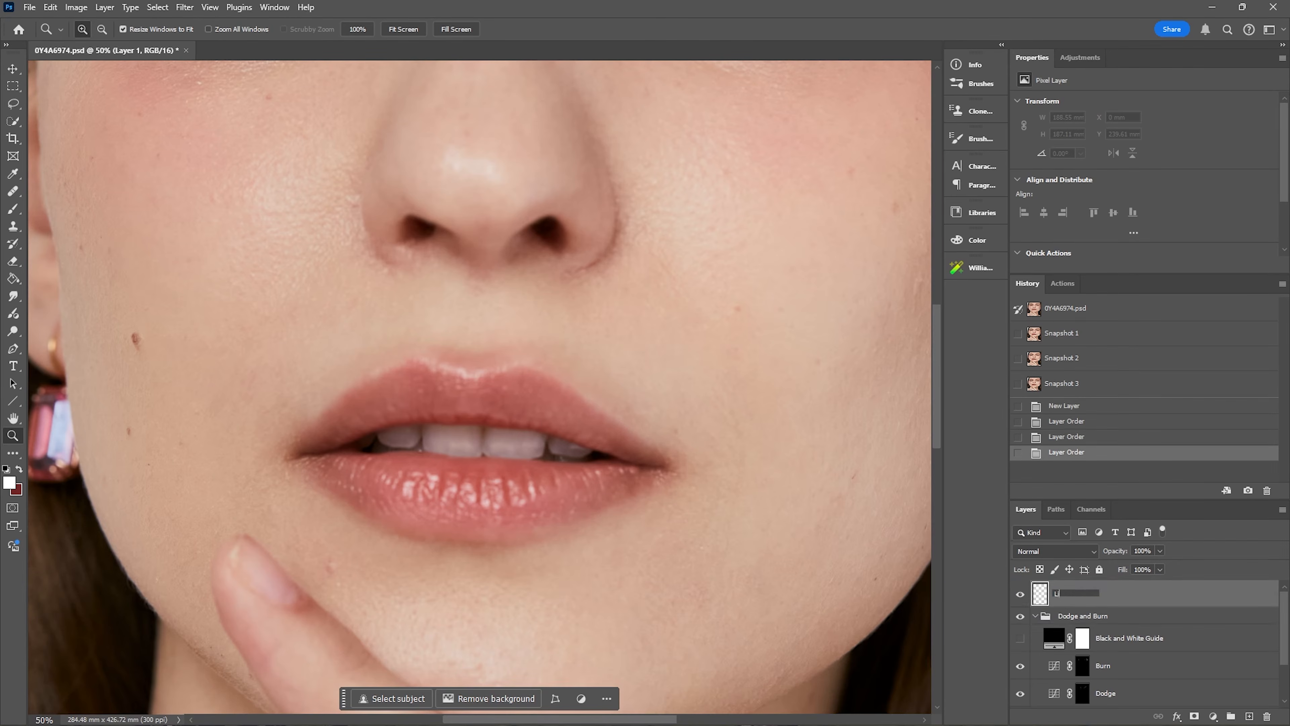
pyautogui.write('Lip Colour')
pyautogui.press('Return')
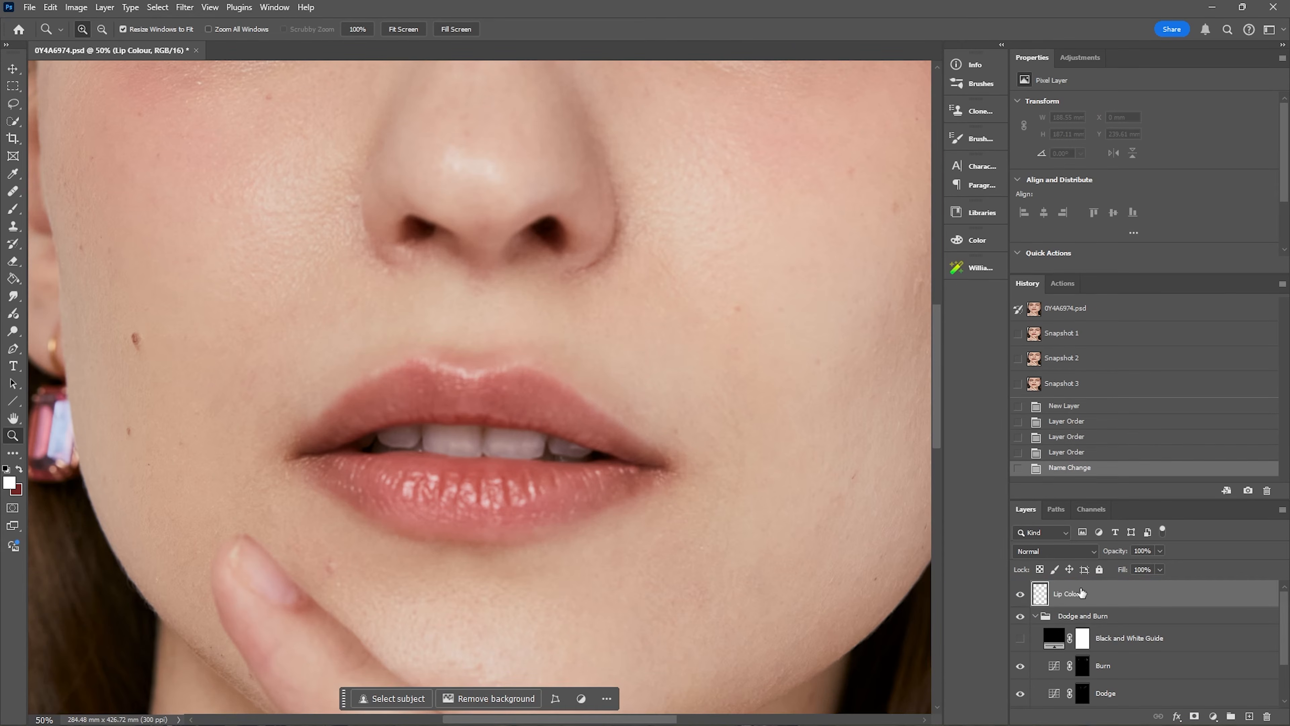
# Paint over both lips on the Lip Colour layer with a 100 px soft brush in muted red, and compare with the layer hidden
pyautogui.click(12, 211)
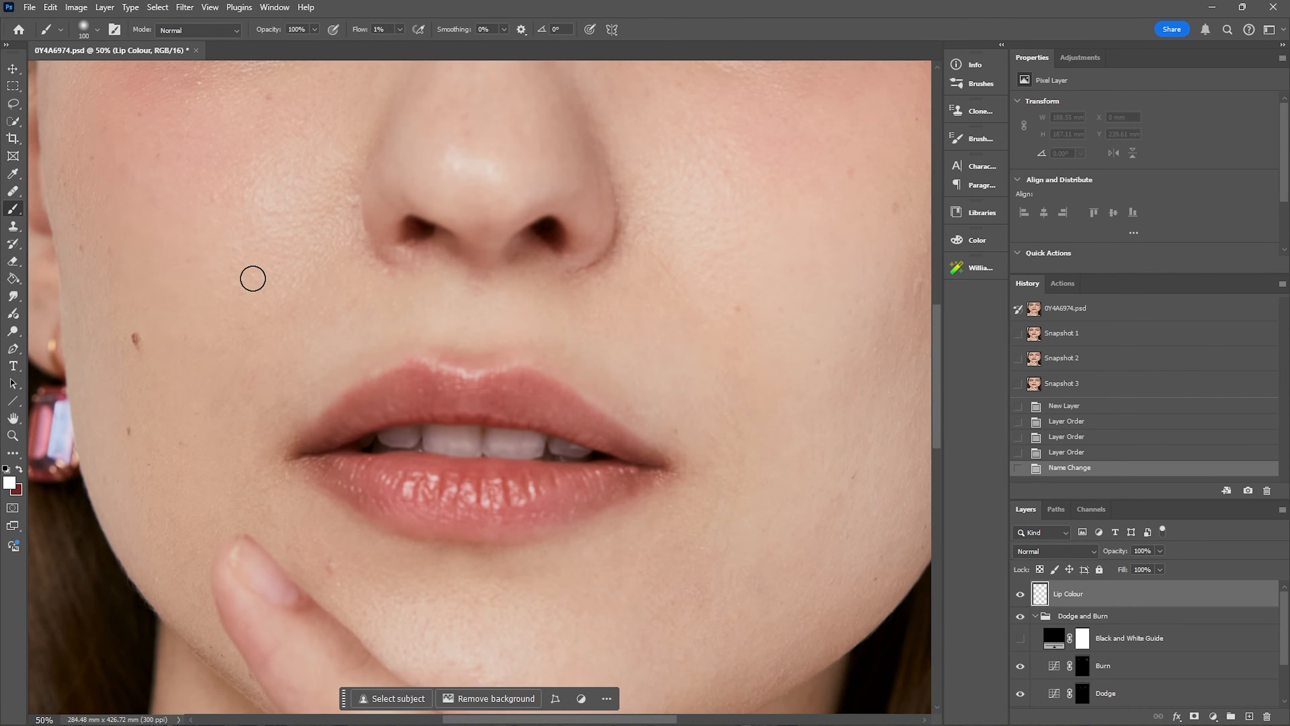
pyautogui.click(96, 32)
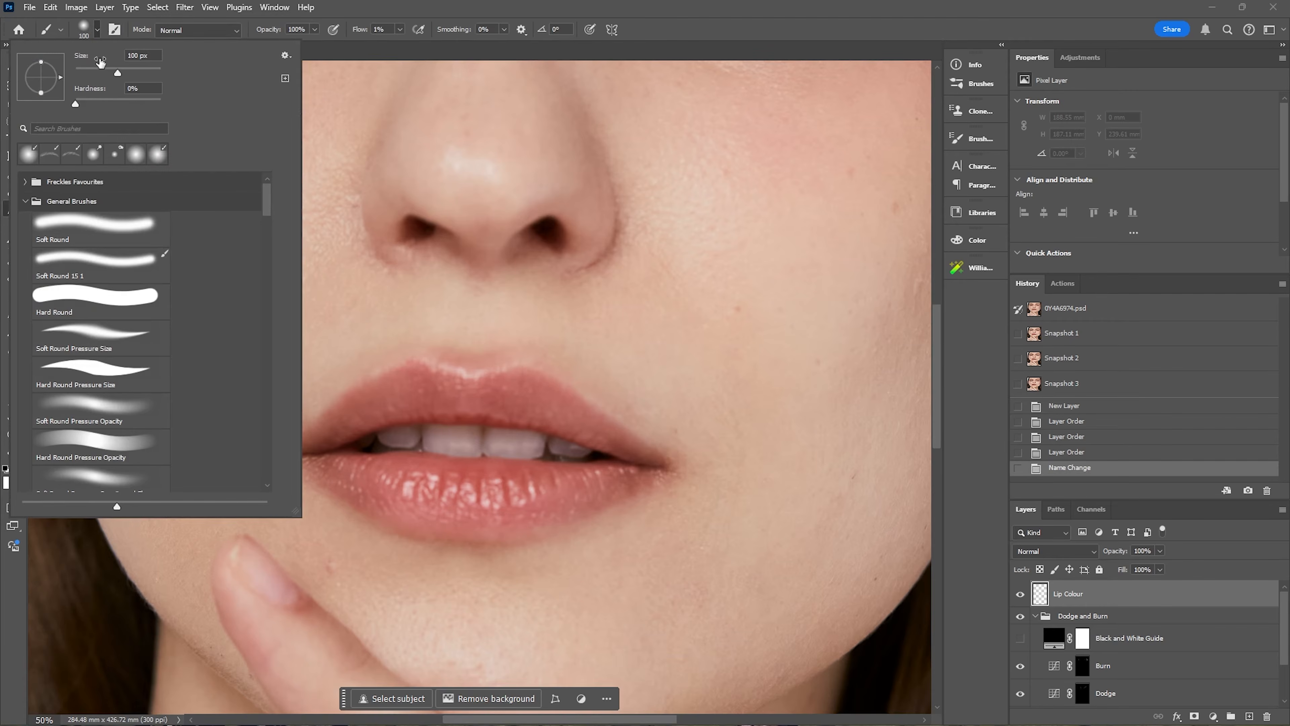
pyautogui.click(344, 12)
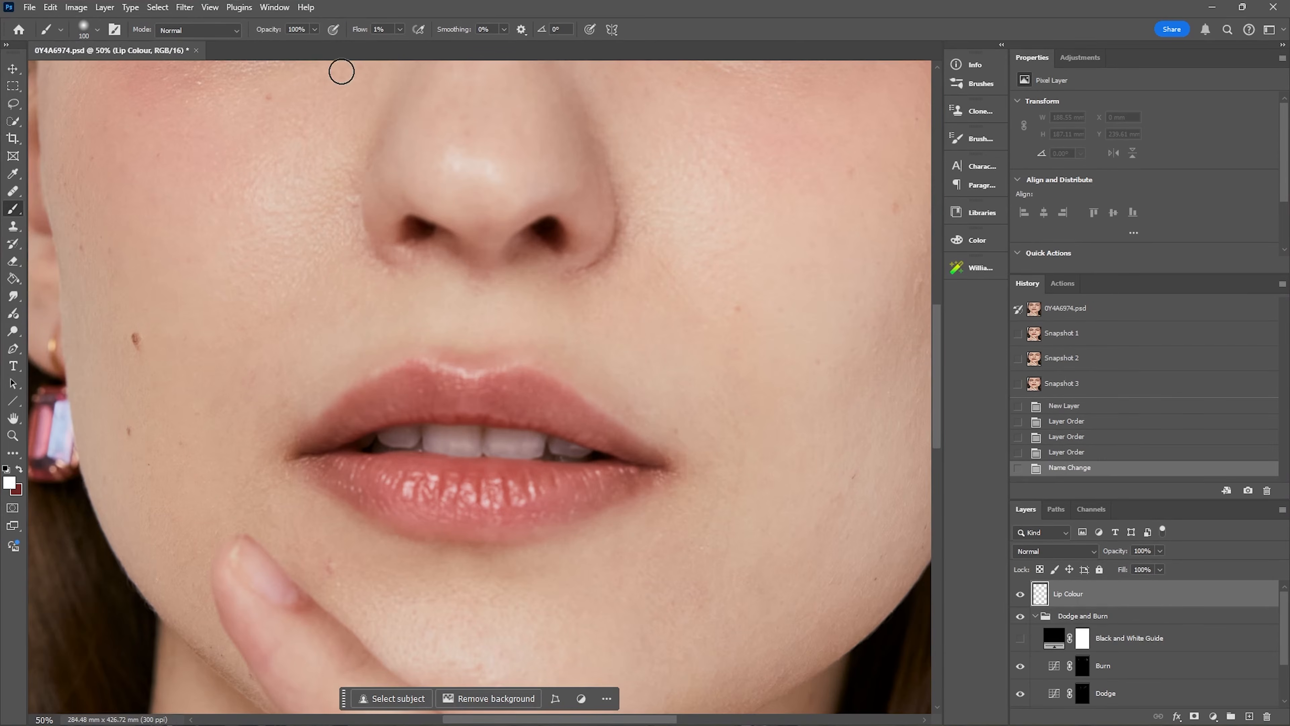
pyautogui.click(981, 241)
pyautogui.click(862, 280)
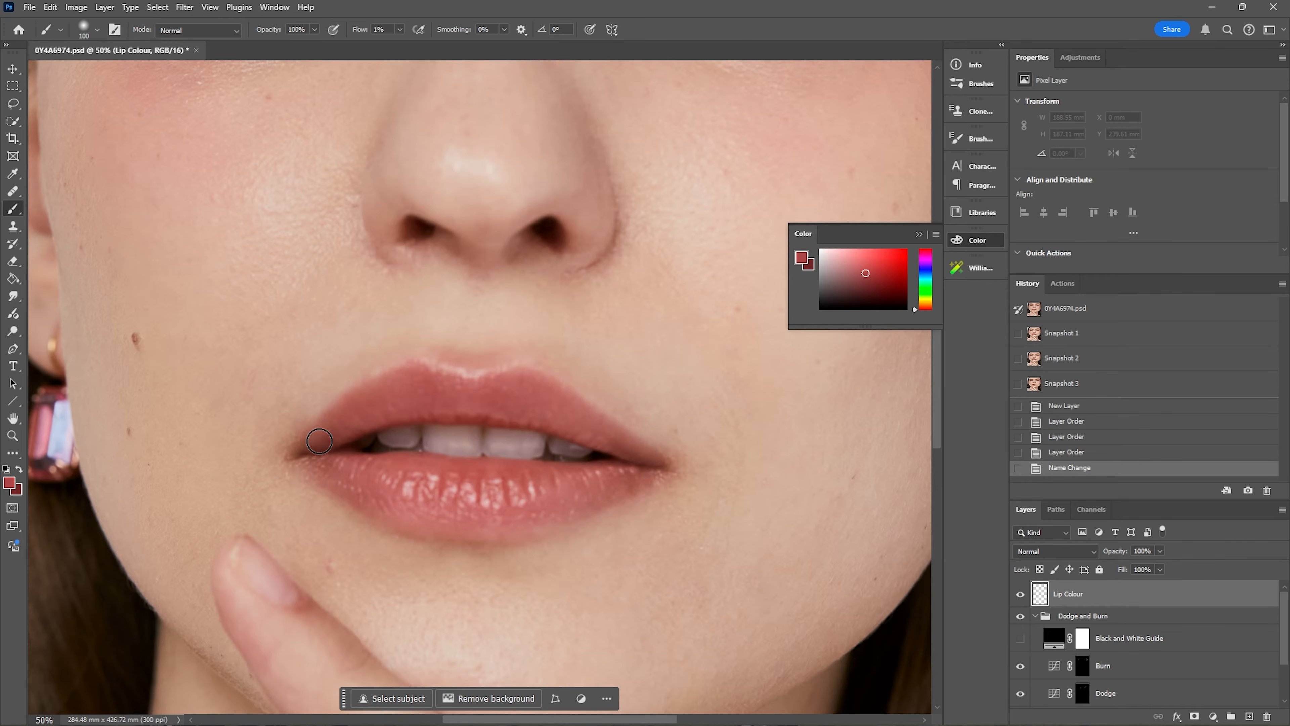
pyautogui.moveTo(556, 410)
pyautogui.mouseDown()
pyautogui.moveTo(605, 432)
pyautogui.moveTo(613, 468)
pyautogui.moveTo(581, 484)
pyautogui.mouseUp()
pyautogui.moveTo(466, 411)
pyautogui.mouseDown()
pyautogui.moveTo(414, 394)
pyautogui.moveTo(341, 435)
pyautogui.mouseUp()
pyautogui.moveTo(488, 517)
pyautogui.mouseDown()
pyautogui.moveTo(452, 507)
pyautogui.moveTo(421, 469)
pyautogui.mouseUp()
pyautogui.click(1020, 594)
pyautogui.click(1020, 594)
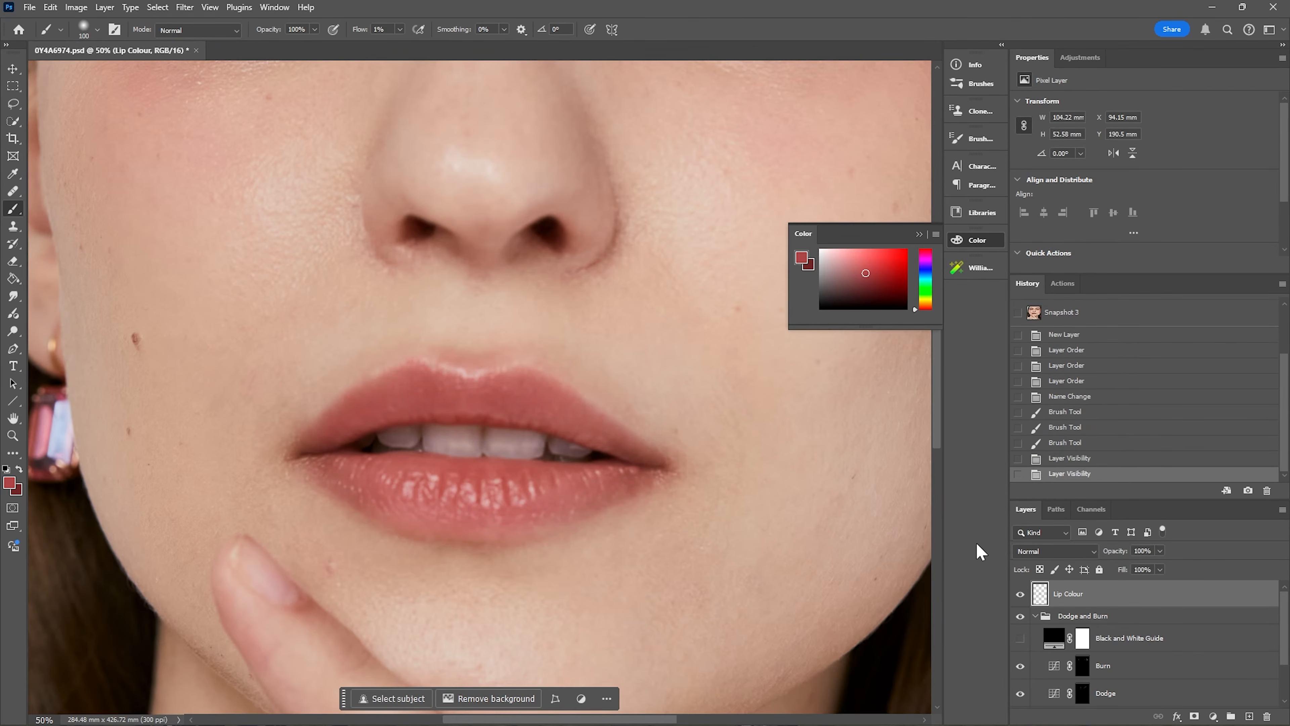
# Set the Lip Colour layer's blending mode to Color and compare the lips with the layer hidden and shown
pyautogui.click(1051, 553)
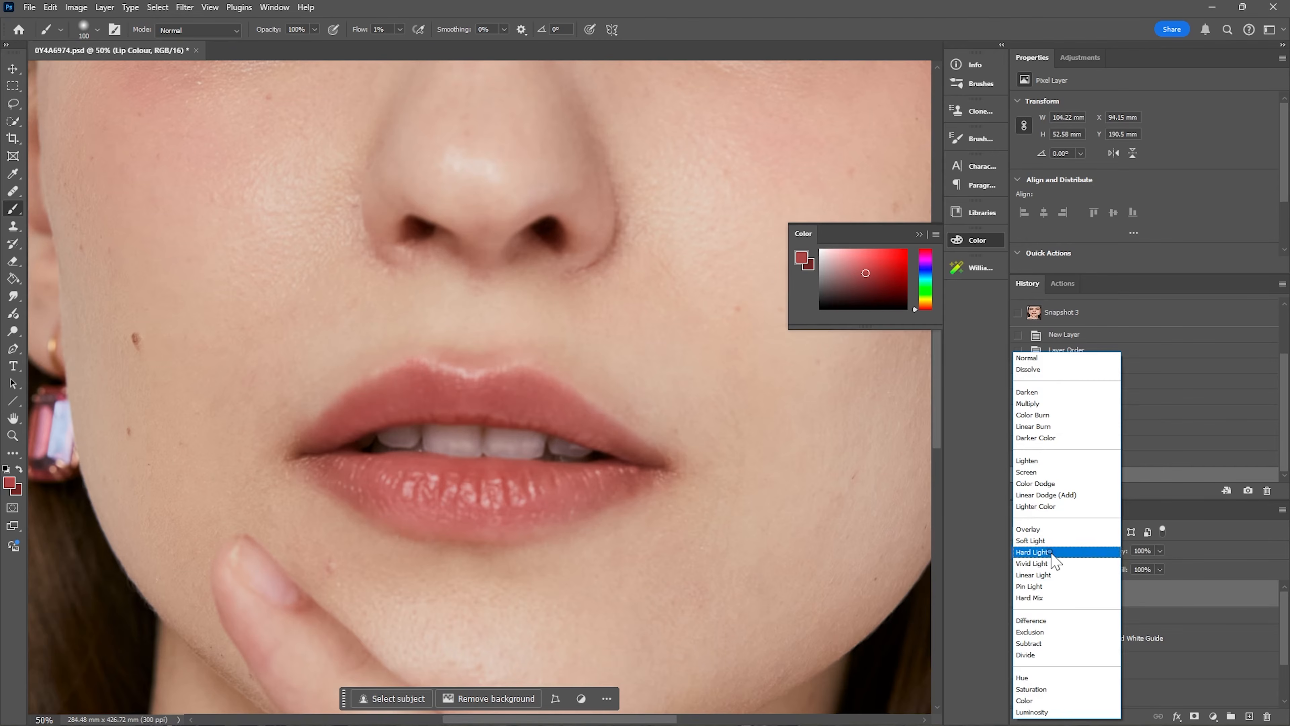
pyautogui.click(1038, 701)
pyautogui.click(1021, 594)
pyautogui.click(1021, 593)
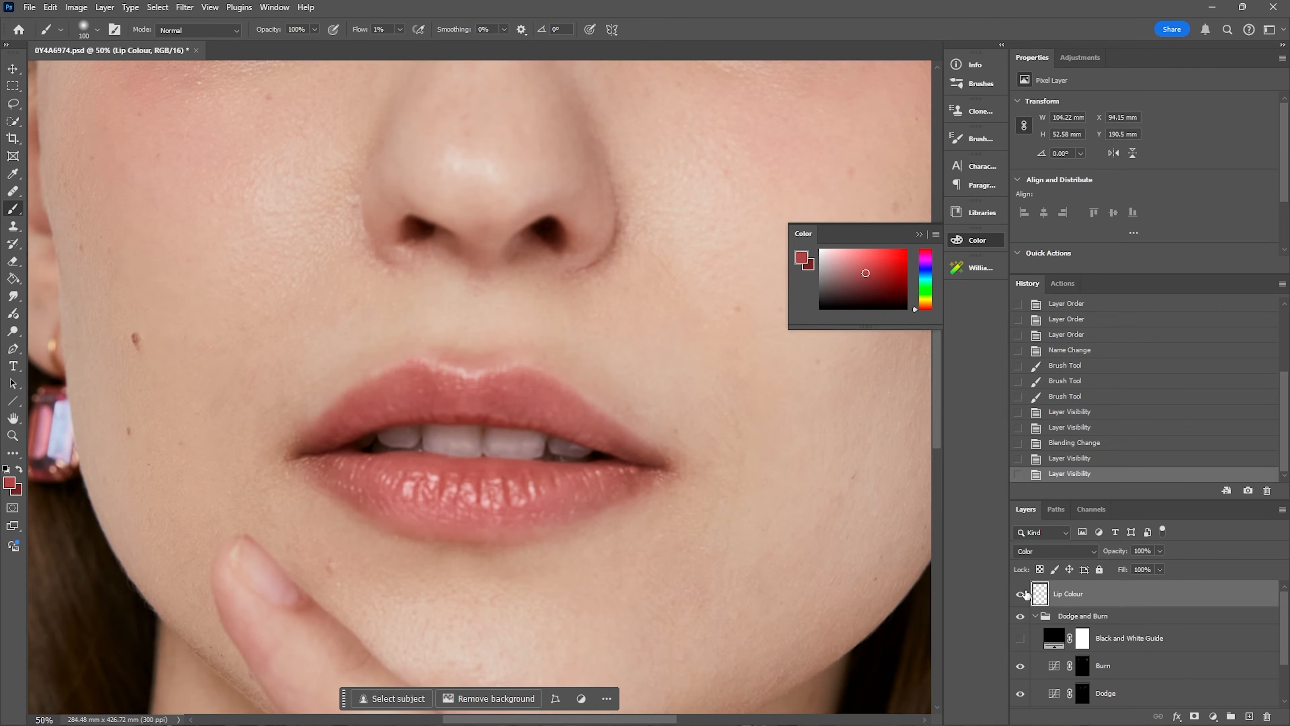
# Enlarge the brush to 150 px, add more colour to the lower lip, and compare with the layer hidden and shown
pyautogui.press(']')
pyautogui.press(']')
pyautogui.moveTo(470, 488)
pyautogui.mouseDown()
pyautogui.moveTo(456, 514)
pyautogui.moveTo(580, 490)
pyautogui.moveTo(600, 443)
pyautogui.moveTo(507, 404)
pyautogui.moveTo(399, 400)
pyautogui.moveTo(340, 467)
pyautogui.mouseUp()
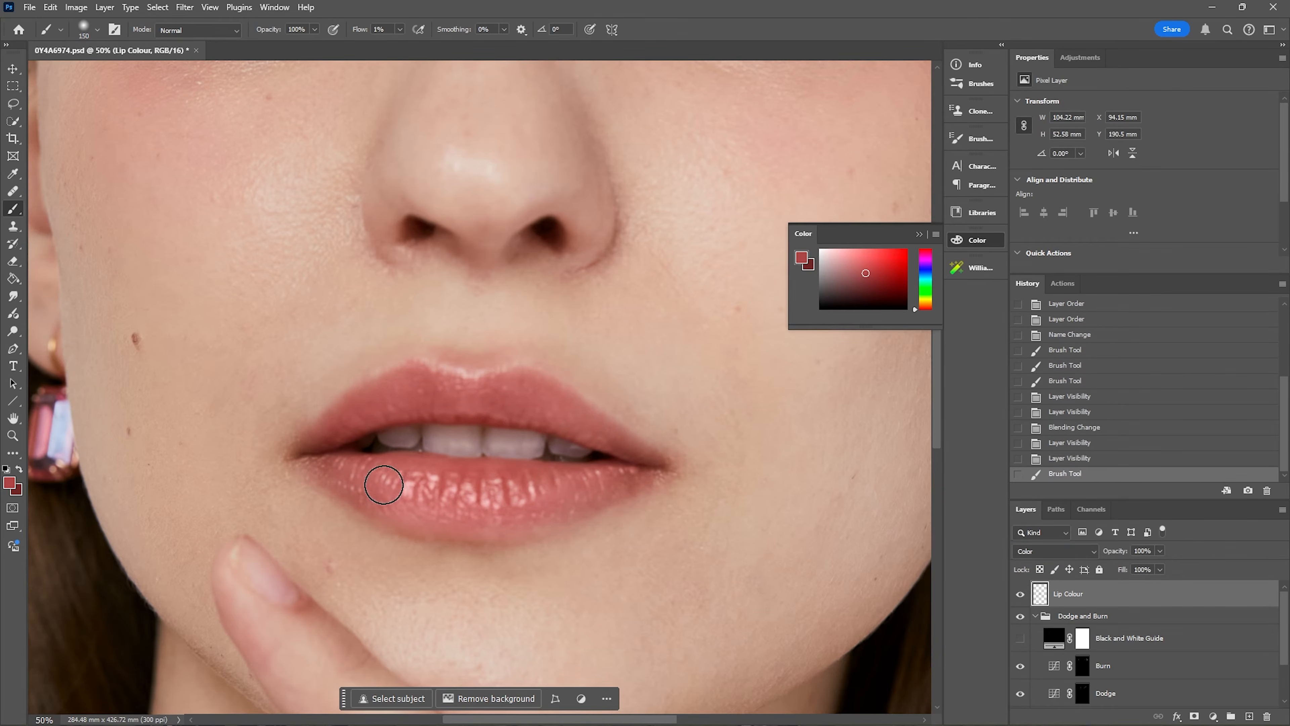
pyautogui.click(1020, 594)
pyautogui.click(1020, 594)
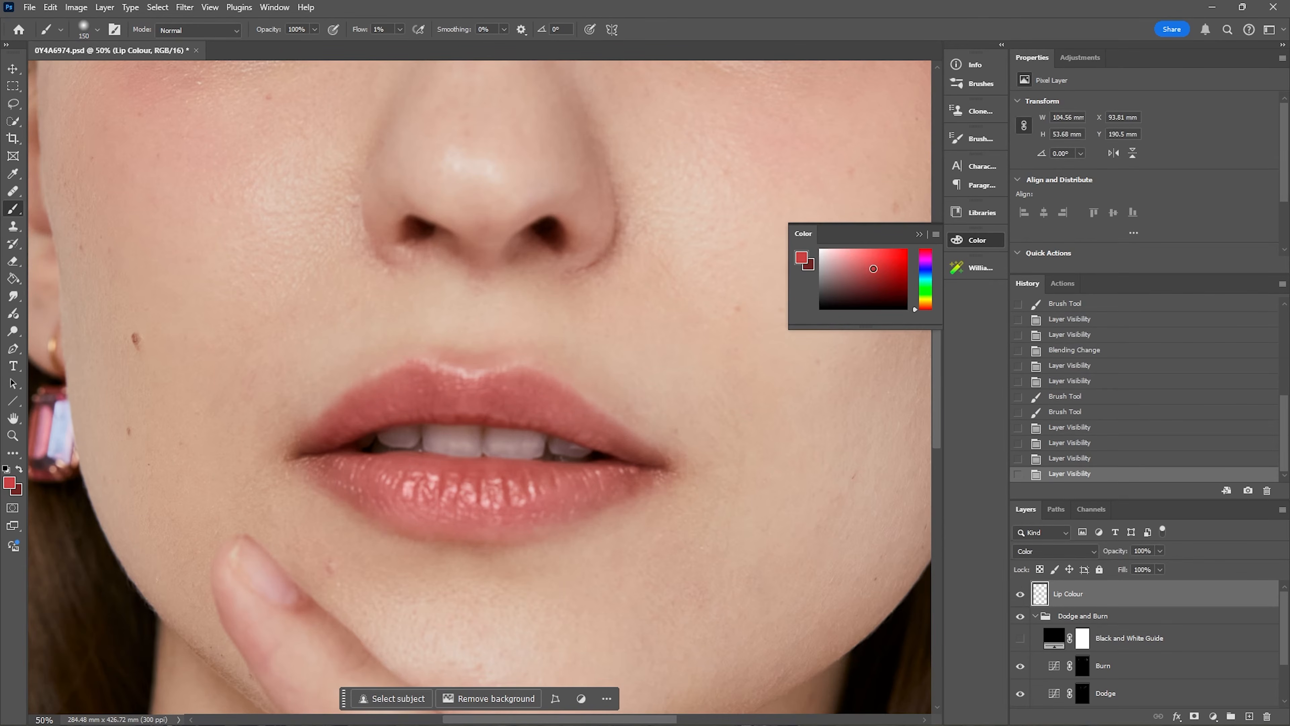
# Build up a brighter red over the upper and lower lips on the Lip Colour layer and compare with the layer hidden
pyautogui.moveTo(398, 405)
pyautogui.mouseDown()
pyautogui.moveTo(409, 385)
pyautogui.moveTo(376, 406)
pyautogui.moveTo(538, 406)
pyautogui.moveTo(585, 429)
pyautogui.moveTo(441, 392)
pyautogui.moveTo(532, 420)
pyautogui.mouseUp()
pyautogui.moveTo(544, 496)
pyautogui.mouseDown()
pyautogui.moveTo(498, 507)
pyautogui.moveTo(388, 478)
pyautogui.moveTo(538, 505)
pyautogui.moveTo(616, 478)
pyautogui.moveTo(366, 490)
pyautogui.moveTo(447, 477)
pyautogui.mouseUp()
pyautogui.moveTo(561, 412)
pyautogui.mouseDown()
pyautogui.moveTo(643, 464)
pyautogui.moveTo(469, 380)
pyautogui.moveTo(519, 527)
pyautogui.mouseUp()
pyautogui.click(1020, 594)
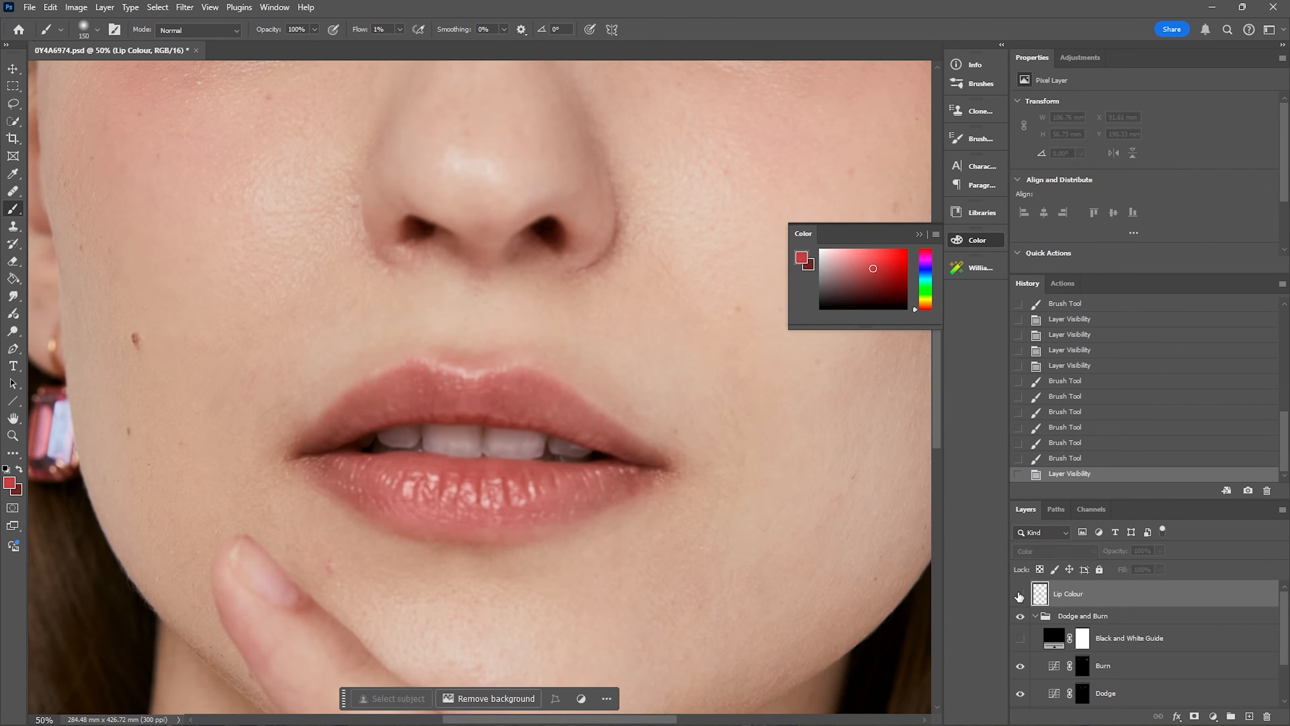
pyautogui.click(1020, 594)
pyautogui.click(1020, 594)
pyautogui.click(1020, 594)
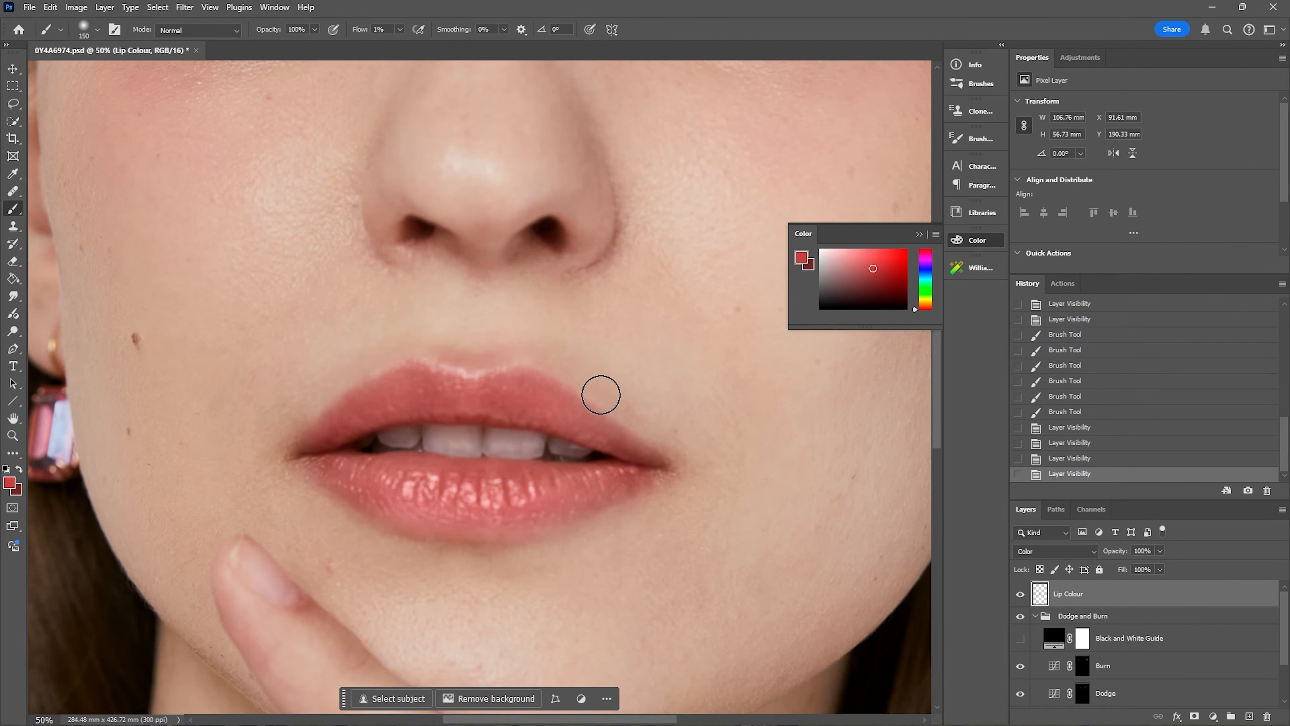
# Compare the whole portrait with the Lip Colour layer hidden and shown
pyautogui.hotkey('ctrl', '-')
pyautogui.hotkey('ctrl', '-')
pyautogui.hotkey('ctrl', '-')
pyautogui.hotkey('ctrl', '-')
pyautogui.hotkey('ctrl', '+')
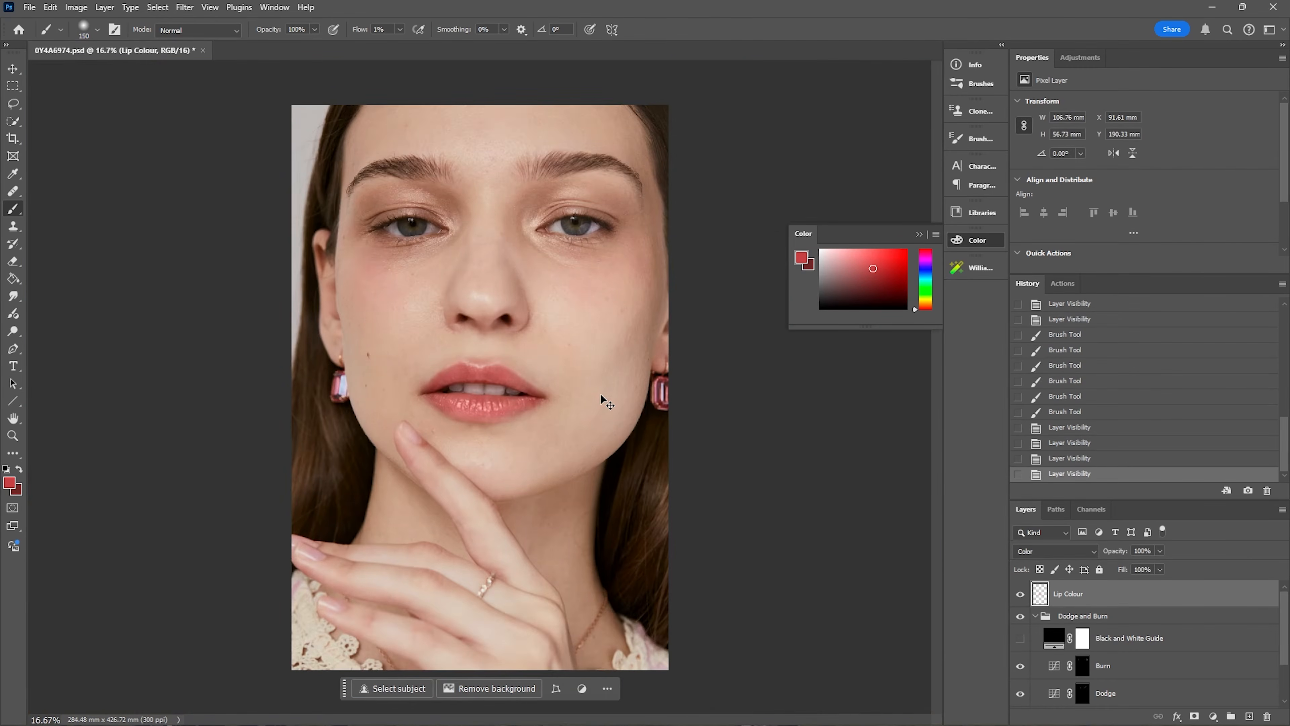
pyautogui.click(1020, 594)
pyautogui.click(1021, 594)
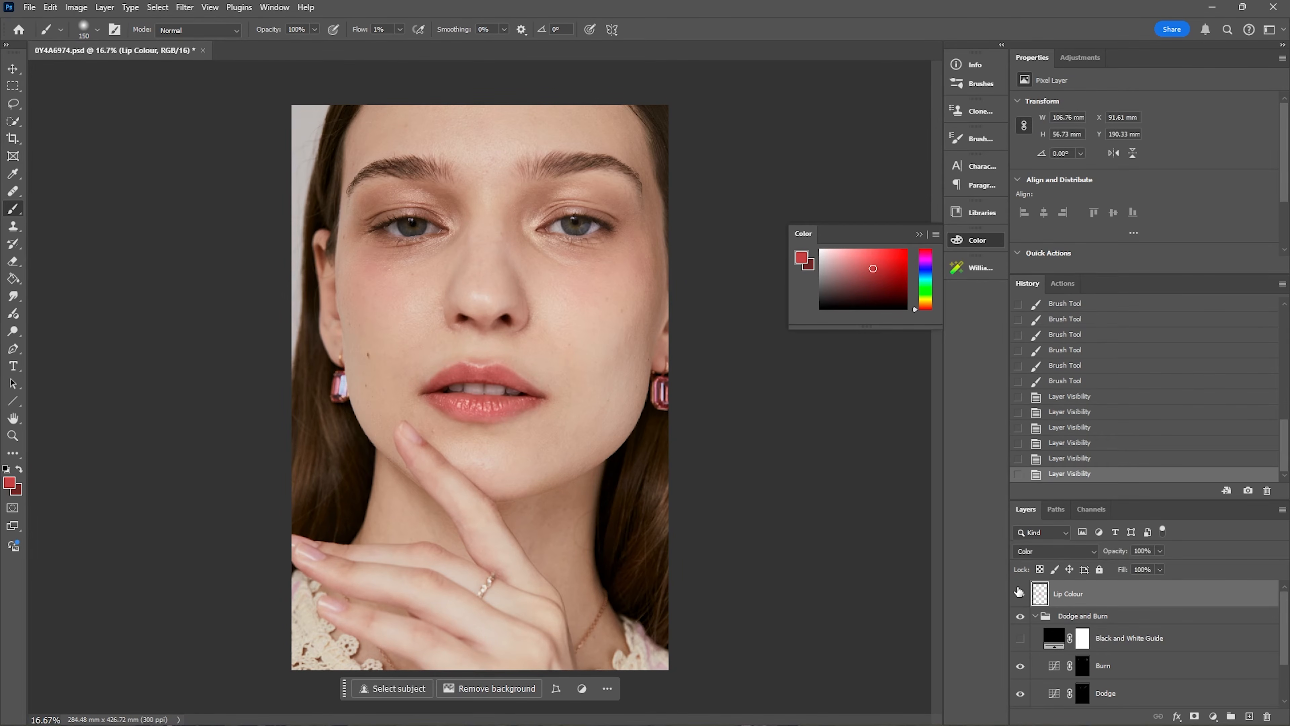
pyautogui.click(1020, 593)
pyautogui.click(1019, 593)
# Reduce the Lip Colour layer's opacity to 60% and compare the portrait with the layer hidden and shown
pyautogui.moveTo(1161, 554); pyautogui.dragTo(1137, 567)
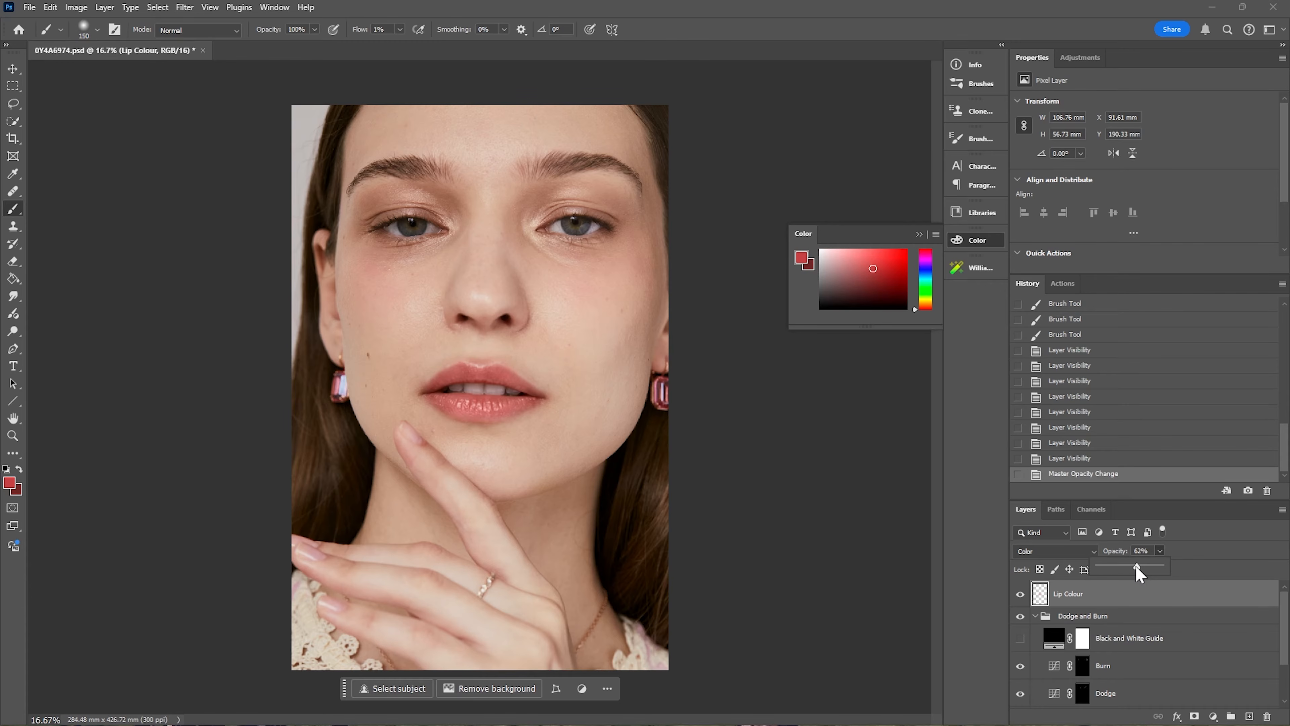
pyautogui.click(1021, 594)
pyautogui.click(1020, 594)
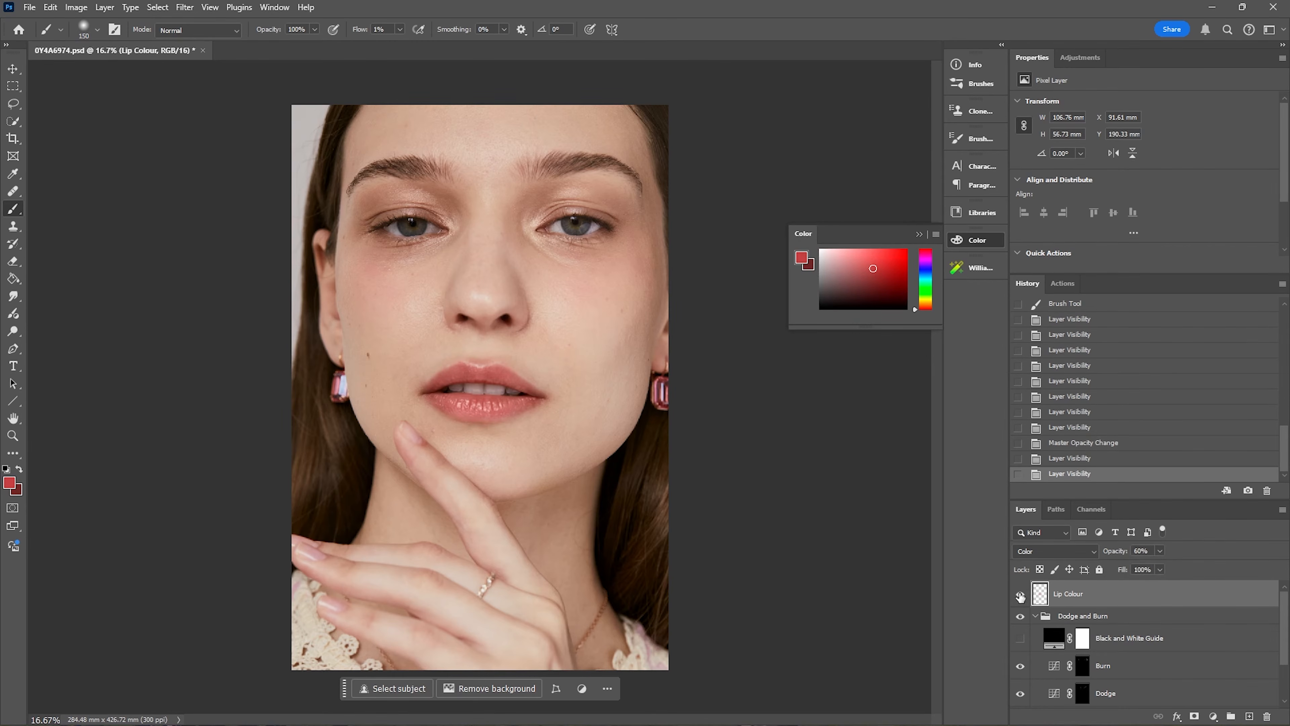
# Add the Williams Academy Lips colour correction group, try painting the lips on its mask with Darker Lips visible, and undo the stroke
pyautogui.click(968, 269)
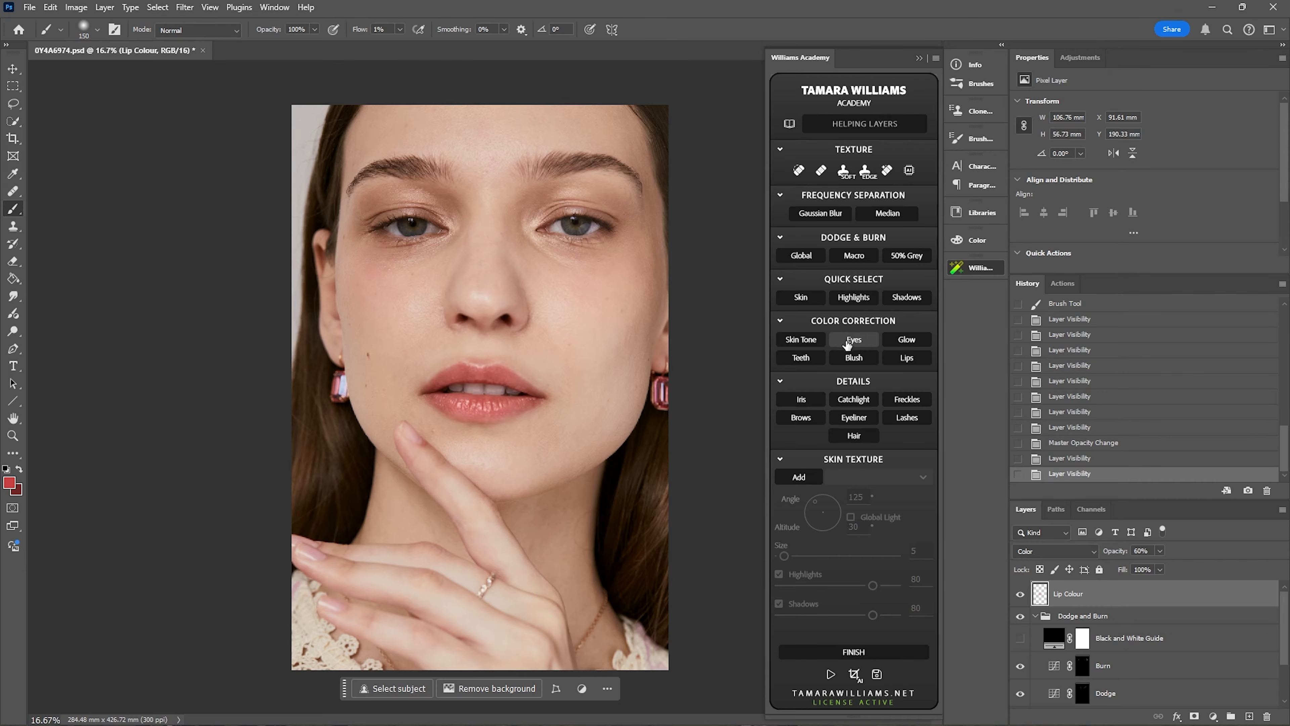
pyautogui.click(910, 358)
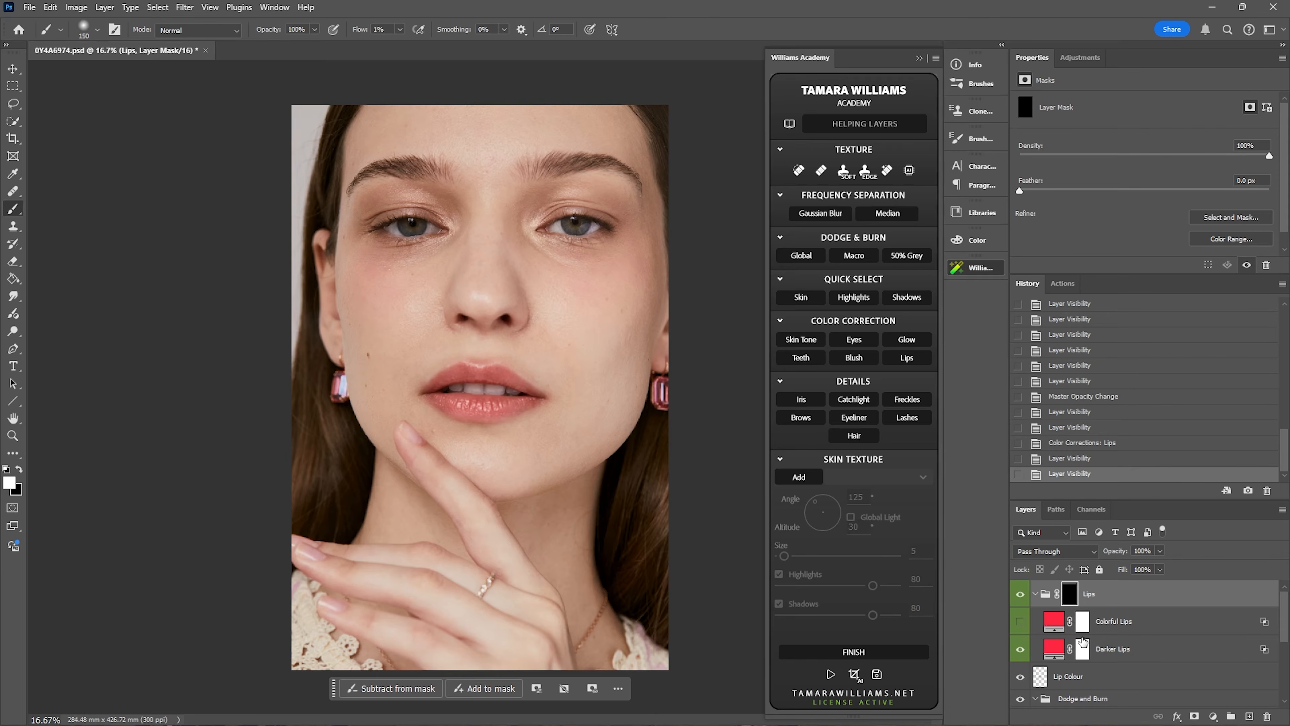
pyautogui.doubleClick(1054, 652)
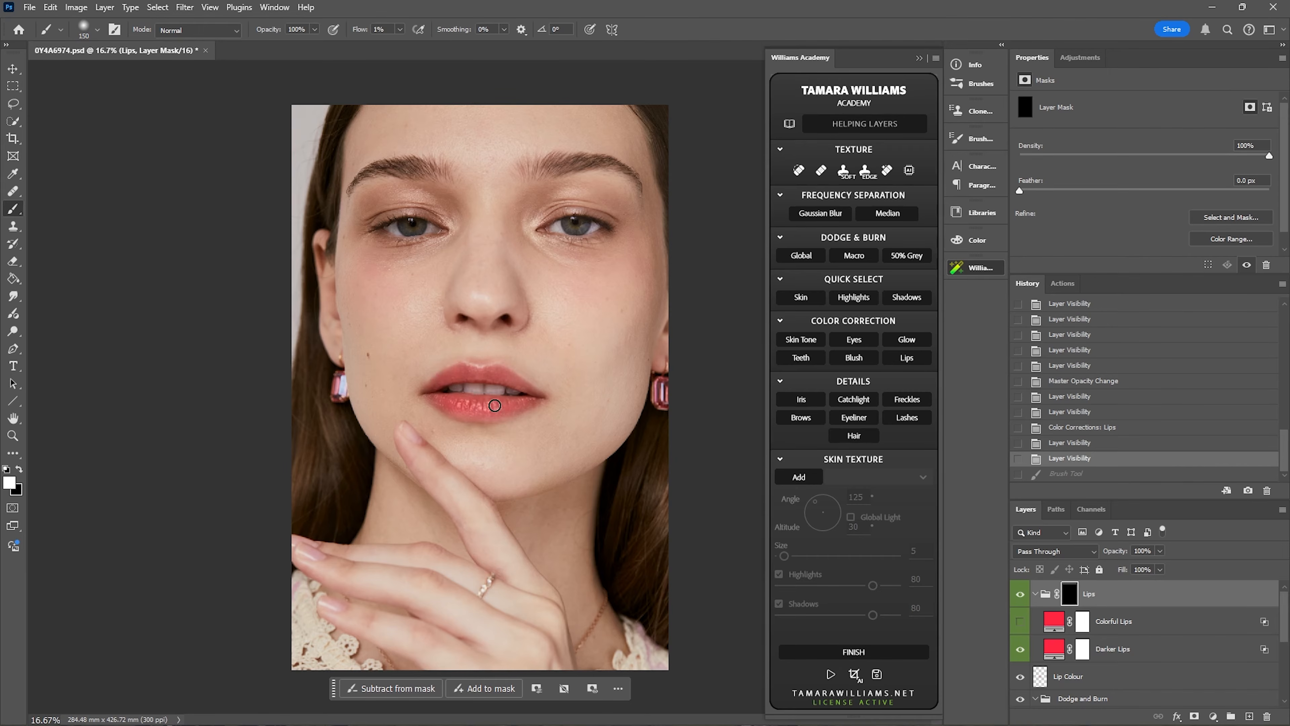
pyautogui.moveTo(468, 398)
pyautogui.mouseDown()
pyautogui.moveTo(433, 384)
pyautogui.moveTo(477, 372)
pyautogui.mouseUp()
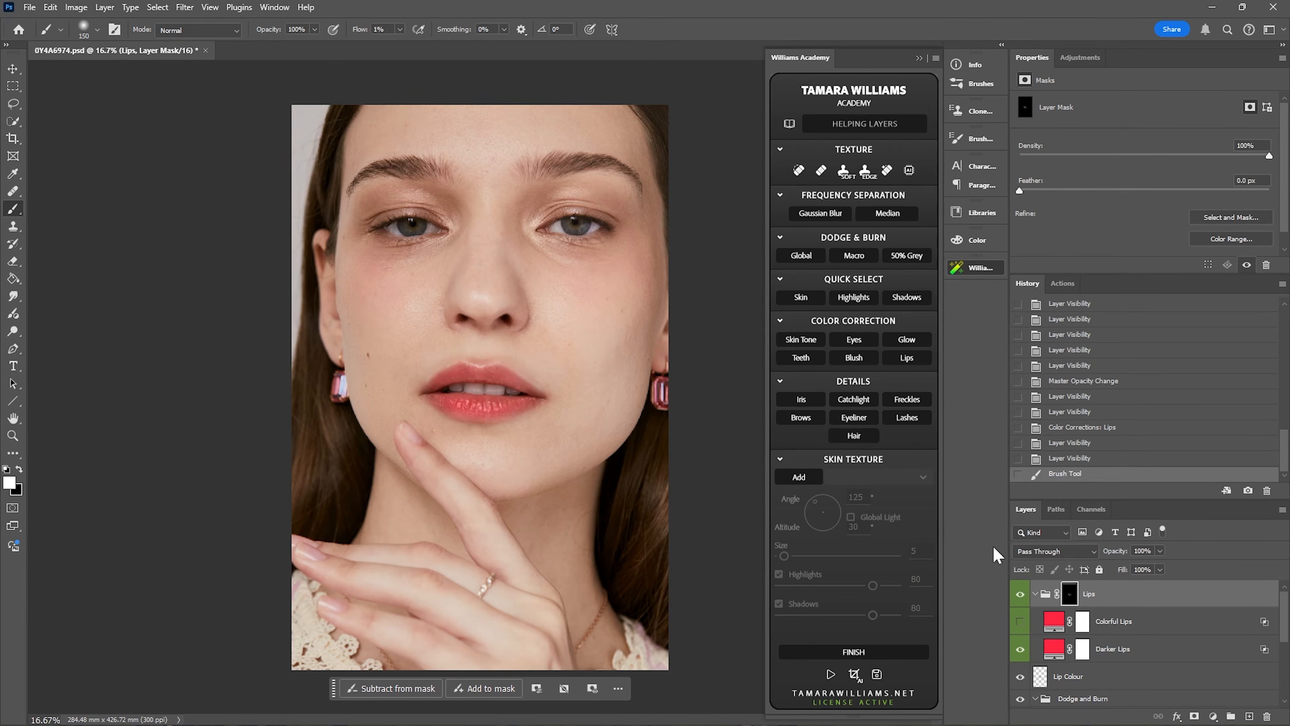
pyautogui.hotkey('ctrl', 'z')
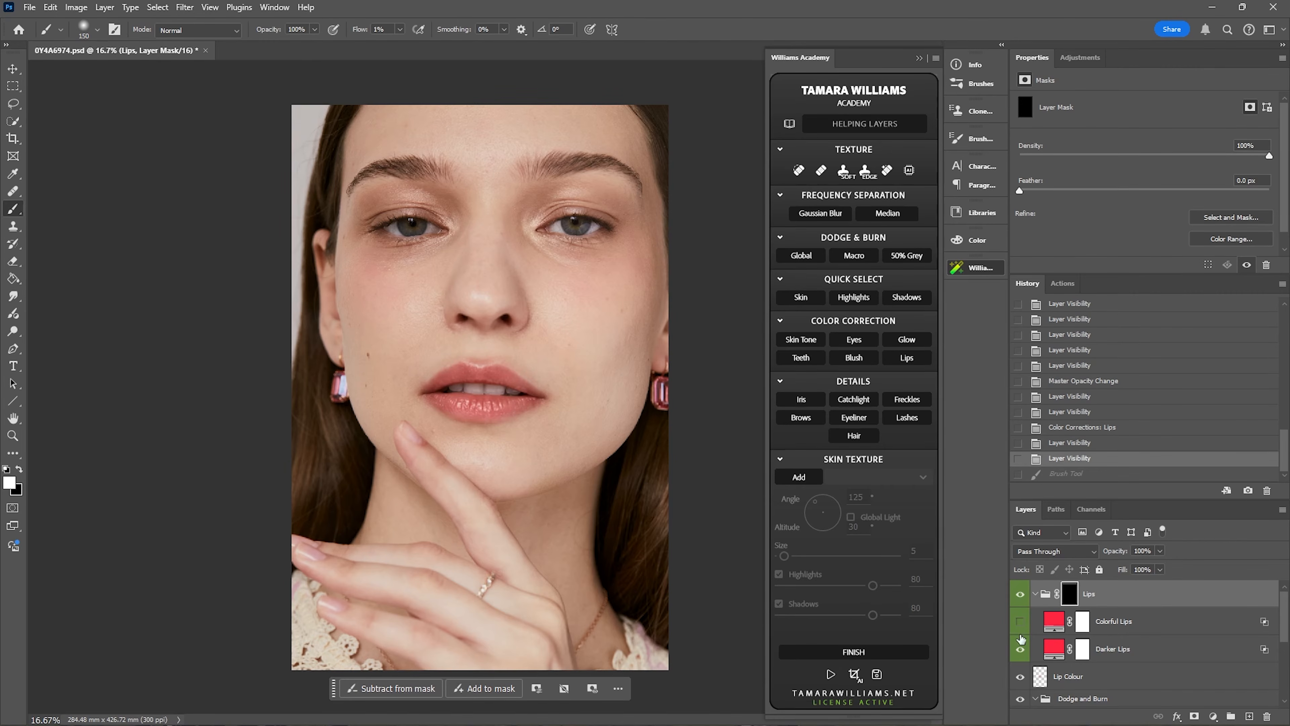
# Show Colorful Lips instead of Darker Lips, paint the lips in on the Lips group's mask, and compare with Colorful Lips hidden
pyautogui.click(1021, 649)
pyautogui.click(1022, 622)
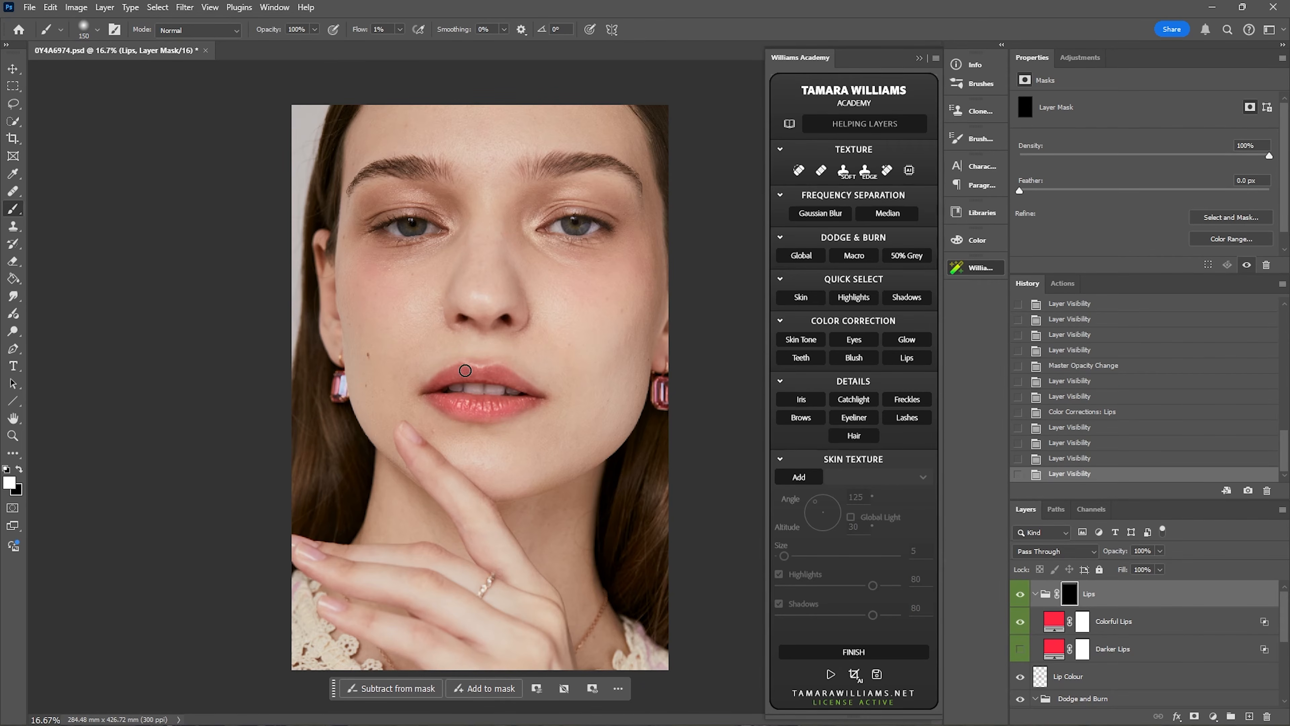
pyautogui.click(499, 375)
pyautogui.click(1020, 621)
pyautogui.click(1020, 621)
pyautogui.click(1021, 621)
pyautogui.click(1020, 621)
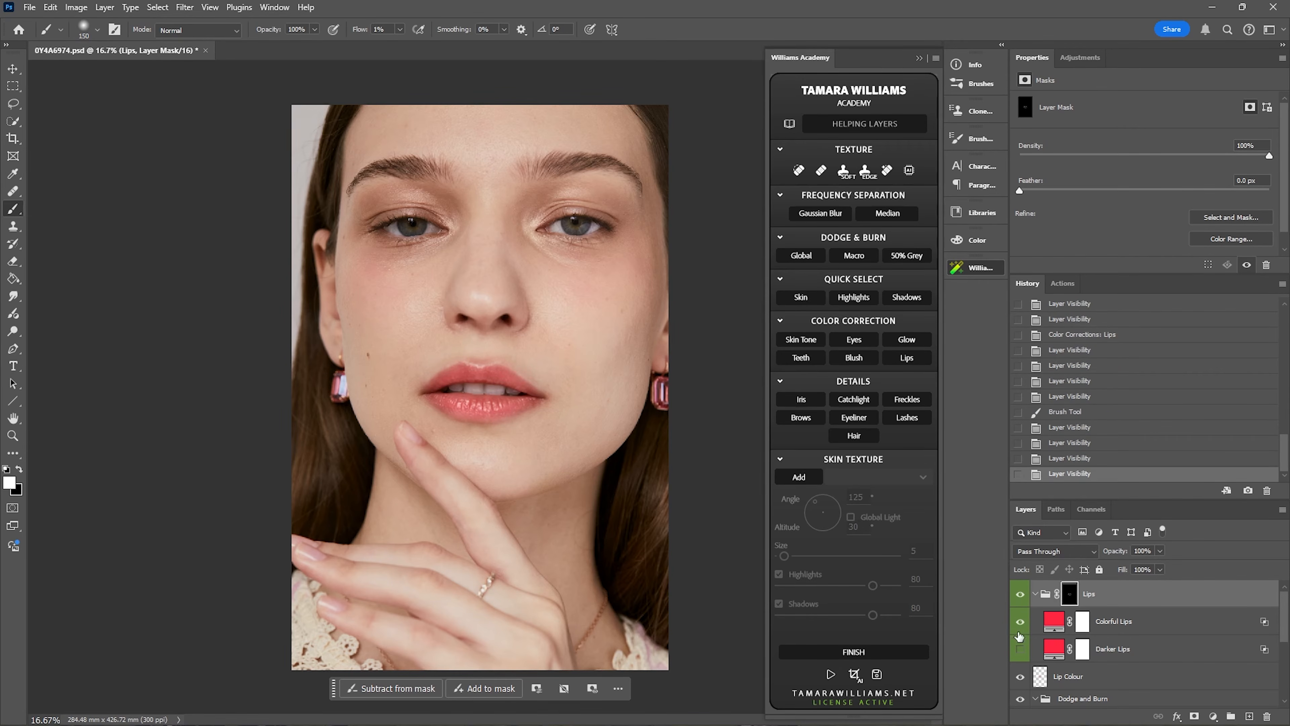
# Show Darker Lips together with Colorful Lips and reduce the Lips group's opacity to 48%
pyautogui.click(1020, 650)
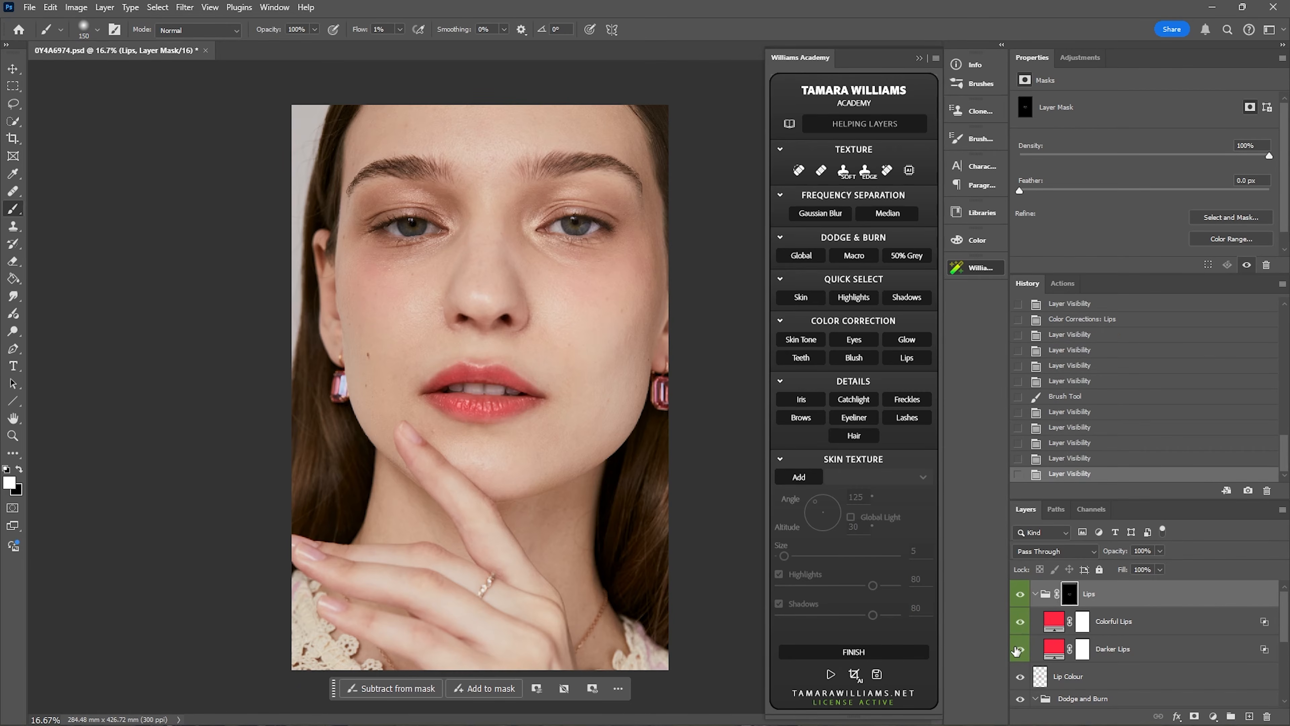
pyautogui.click(1161, 551)
pyautogui.moveTo(1149, 566); pyautogui.dragTo(1136, 565)
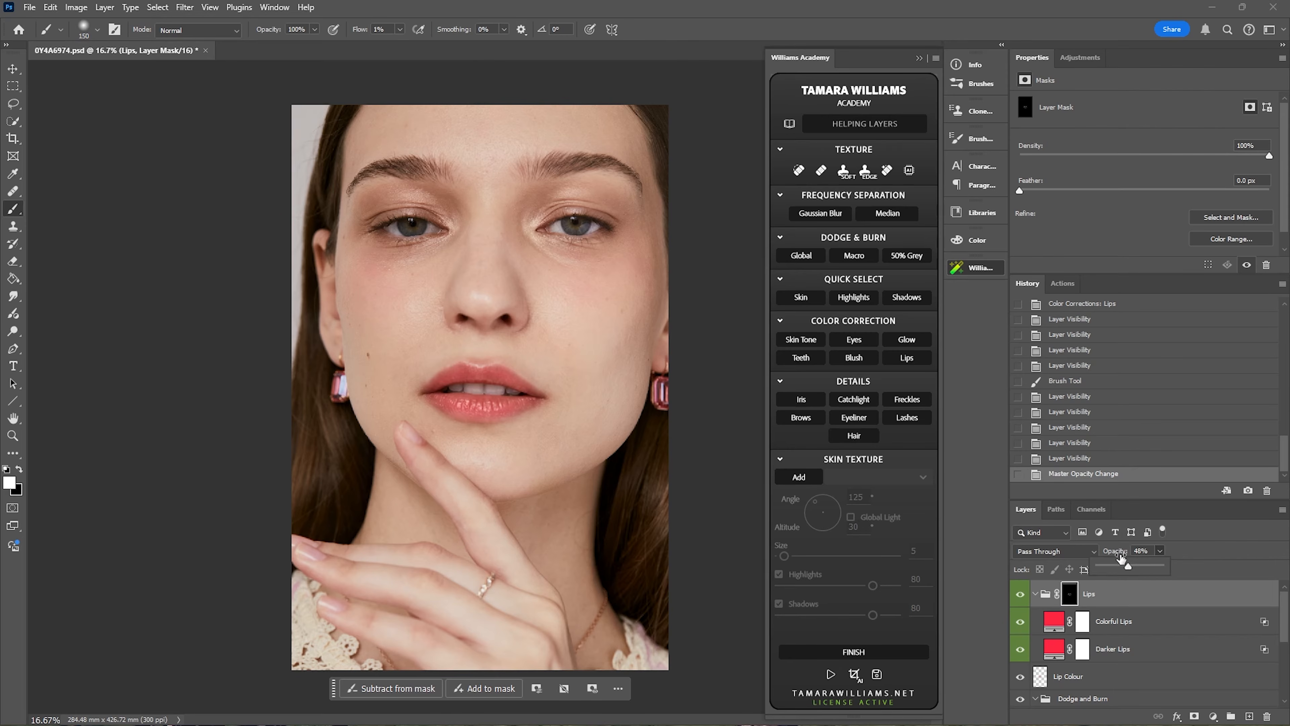
# Hide the Lips group and set the Lip Colour layer's opacity to 84%, viewing the whole portrait
pyautogui.click(1021, 596)
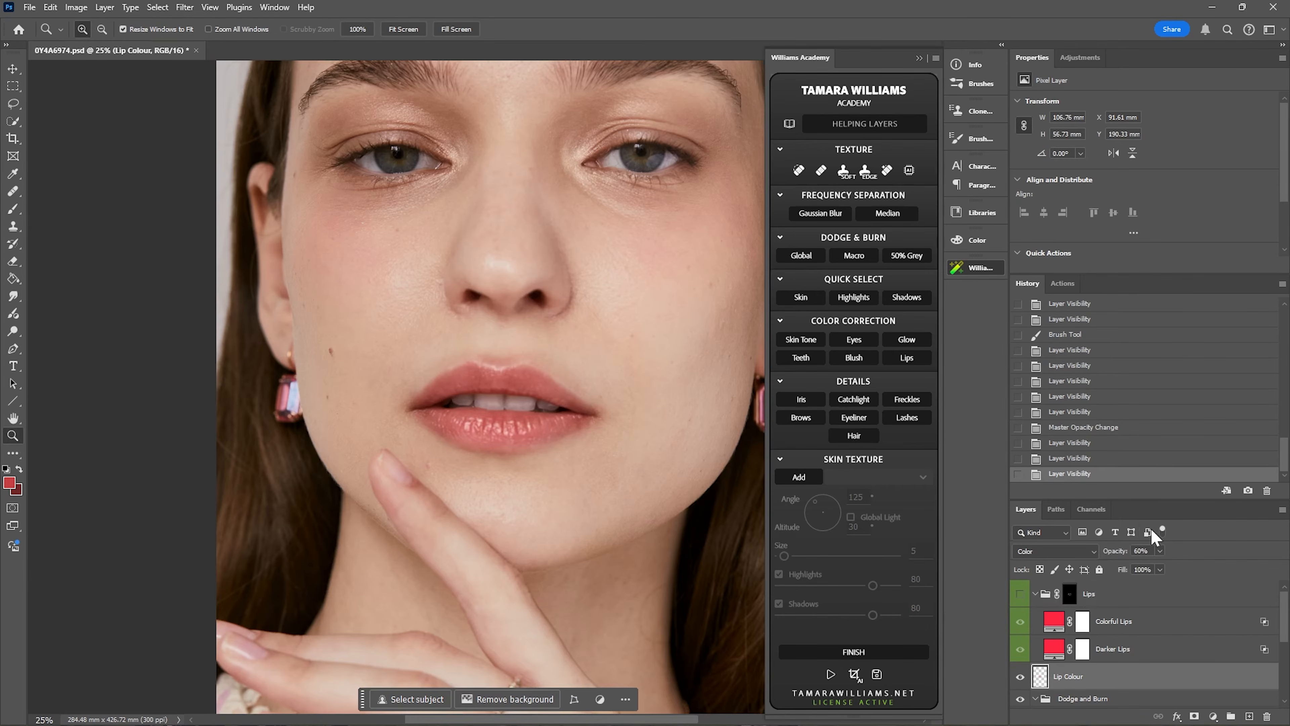
pyautogui.moveTo(1169, 565); pyautogui.dragTo(1176, 566)
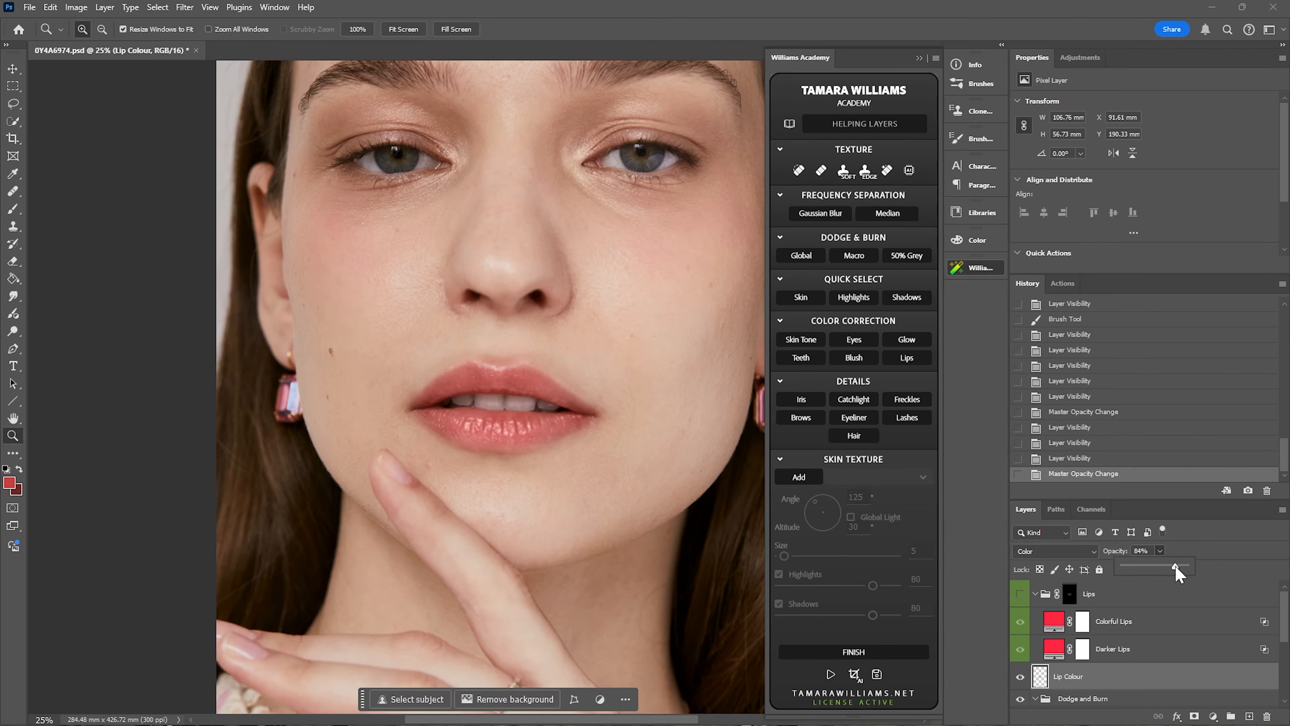
pyautogui.rightClick(604, 270)
pyautogui.click(637, 355)
pyautogui.rightClick(499, 269)
pyautogui.click(533, 354)
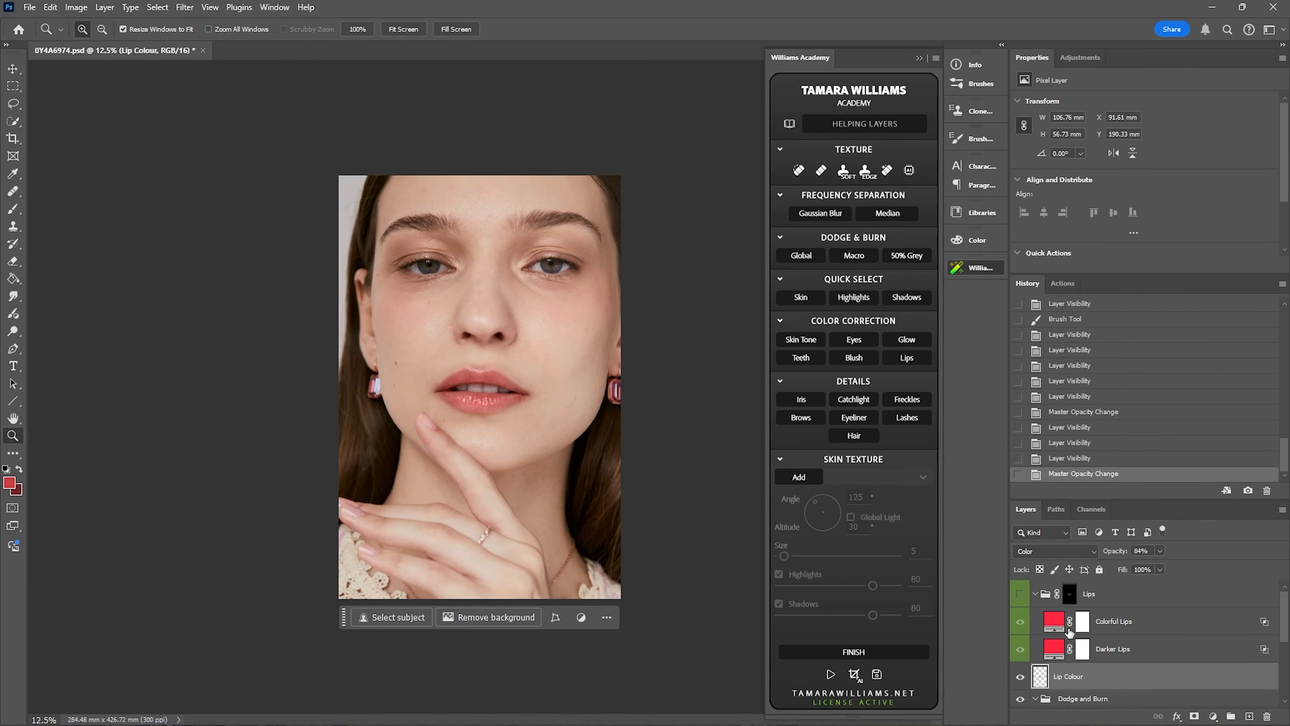
# Compare the lips with the Lip Colour layer hidden and shown, leaving the layer shown
pyautogui.click(1020, 676)
pyautogui.click(1020, 677)
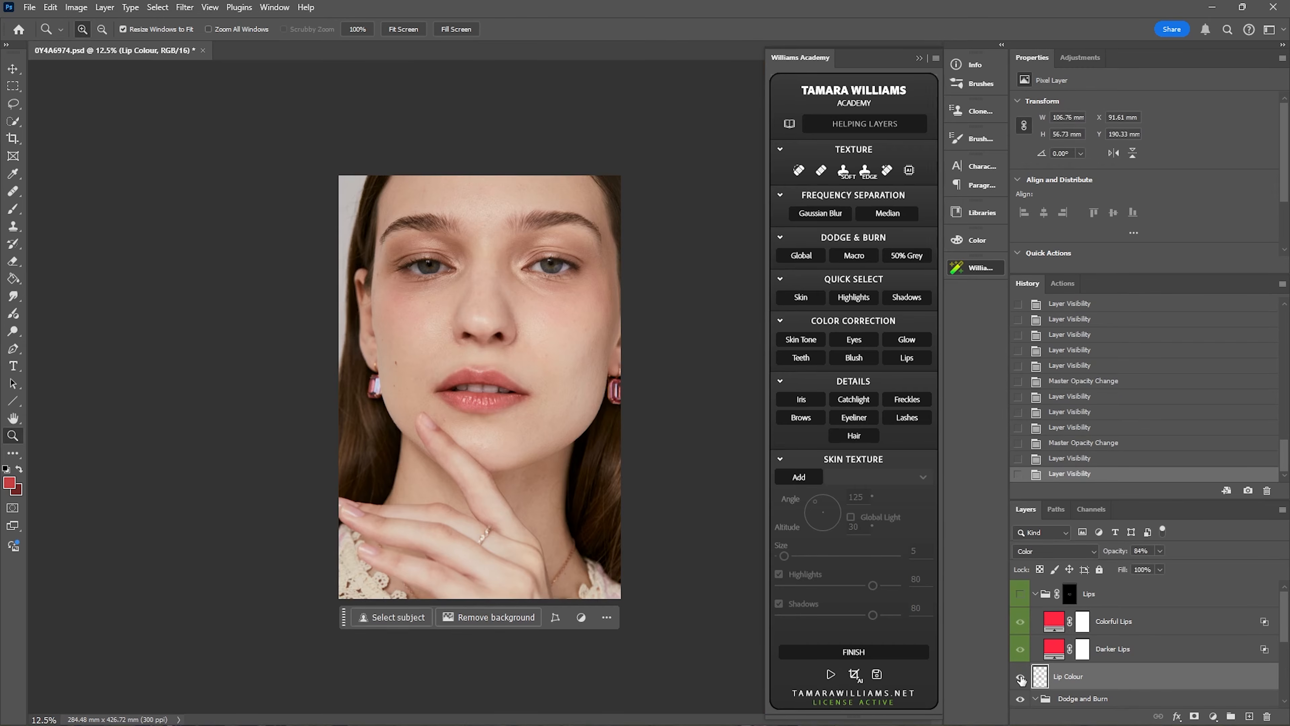
pyautogui.click(1021, 677)
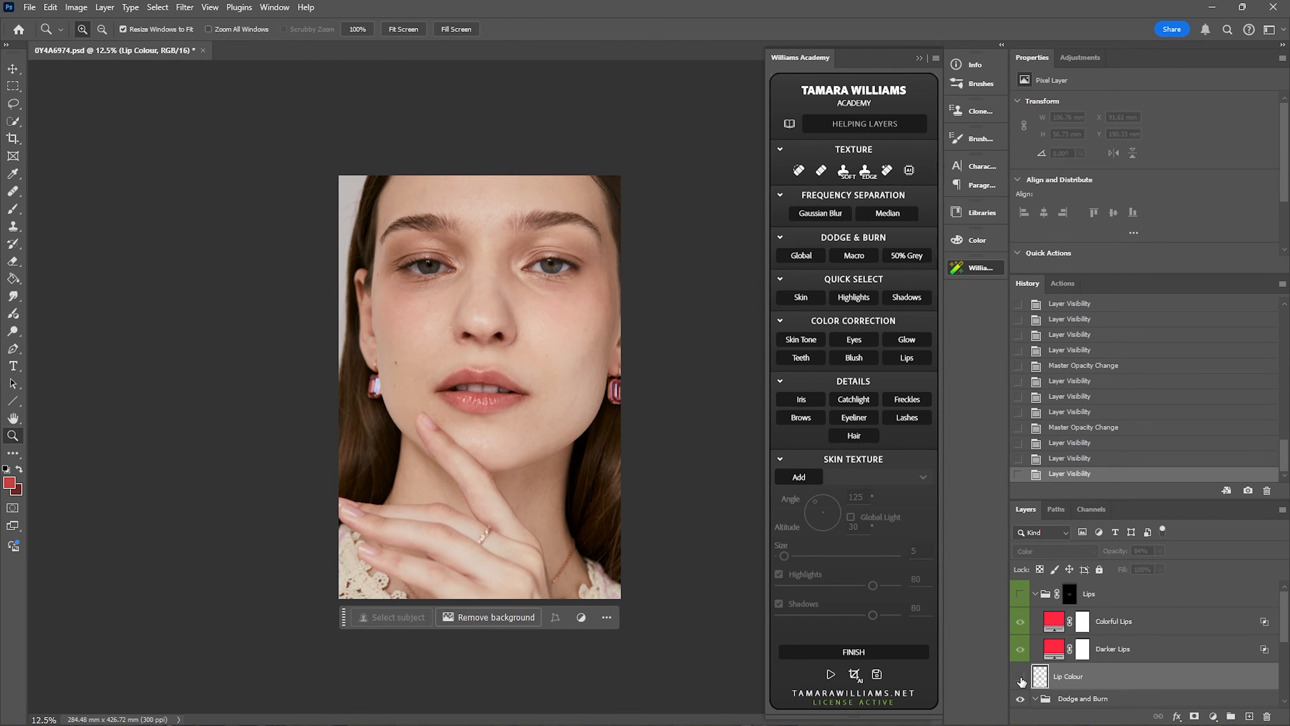
pyautogui.click(1021, 677)
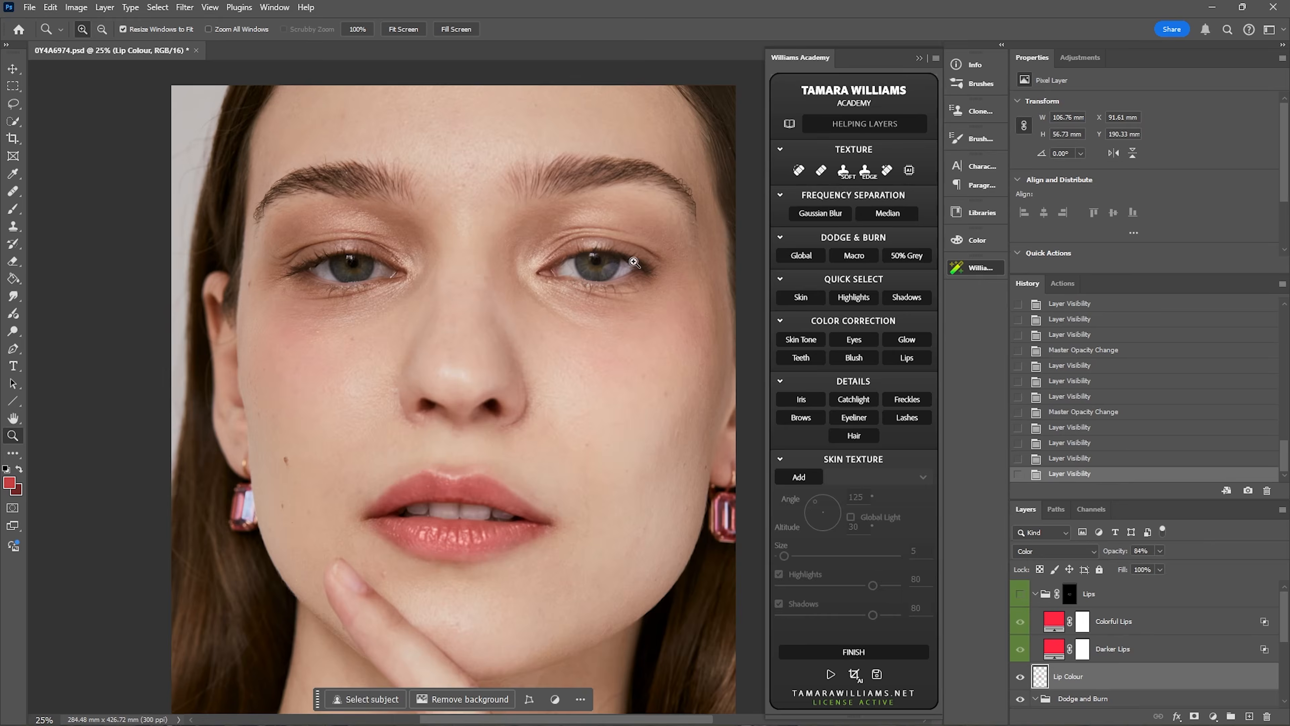
pyautogui.click(501, 255)
# Add a new layer named Blush above the Lip Colour layer
pyautogui.click(1251, 717)
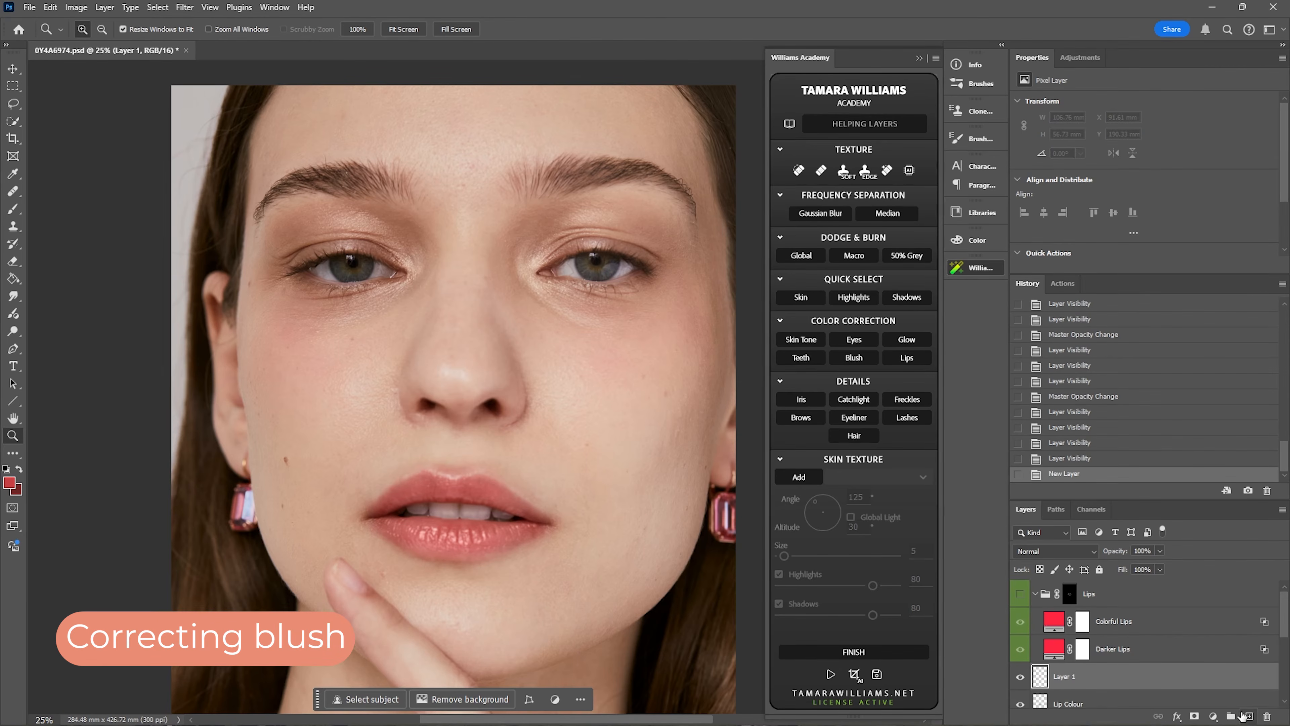
pyautogui.doubleClick(1072, 680)
pyautogui.write('Blush')
pyautogui.press('Return')
# Paint red blush over both cheeks on the Blush layer with a 600 px soft brush at 1% flow
pyautogui.press('b')
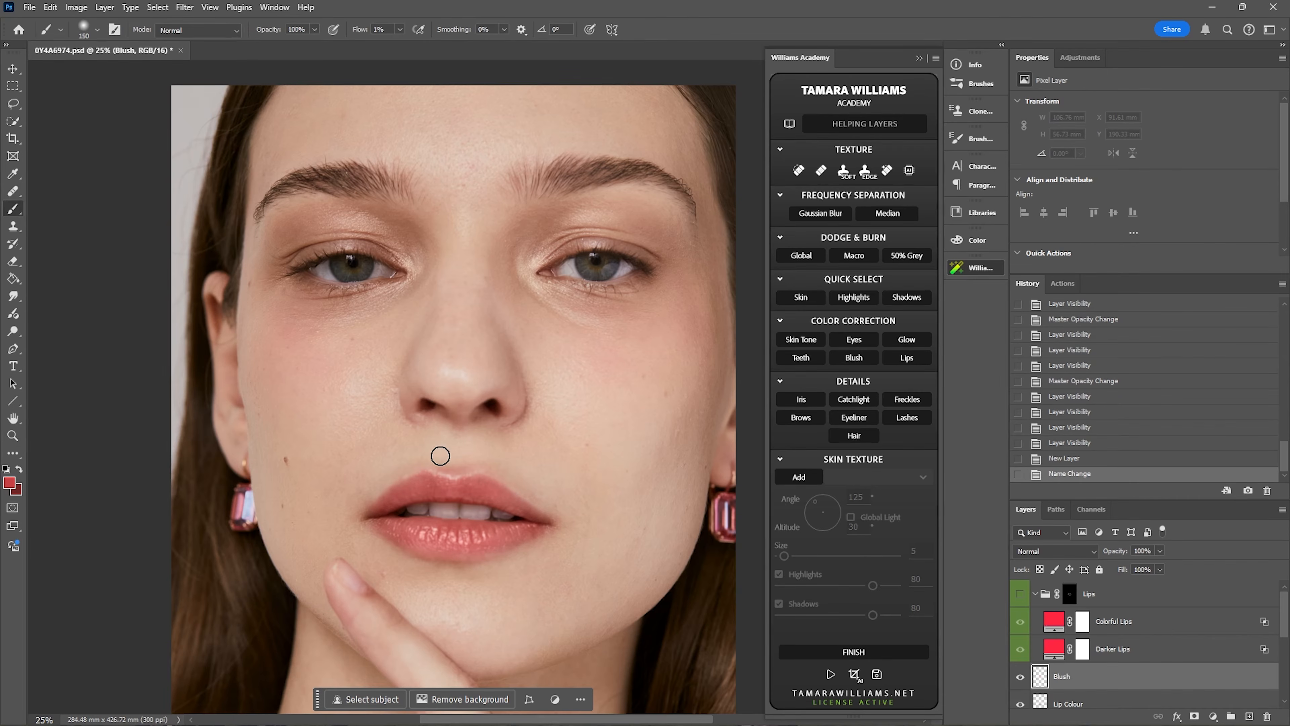
pyautogui.press(']')
pyautogui.press(']')
pyautogui.press(']')
pyautogui.press(']')
pyautogui.press(']')
pyautogui.moveTo(342, 371); pyautogui.dragTo(296, 349)
pyautogui.moveTo(664, 330)
pyautogui.mouseDown()
pyautogui.moveTo(610, 375)
pyautogui.moveTo(678, 356)
pyautogui.moveTo(670, 339)
pyautogui.moveTo(644, 341)
pyautogui.moveTo(690, 355)
pyautogui.moveTo(652, 408)
pyautogui.moveTo(653, 335)
pyautogui.mouseUp()
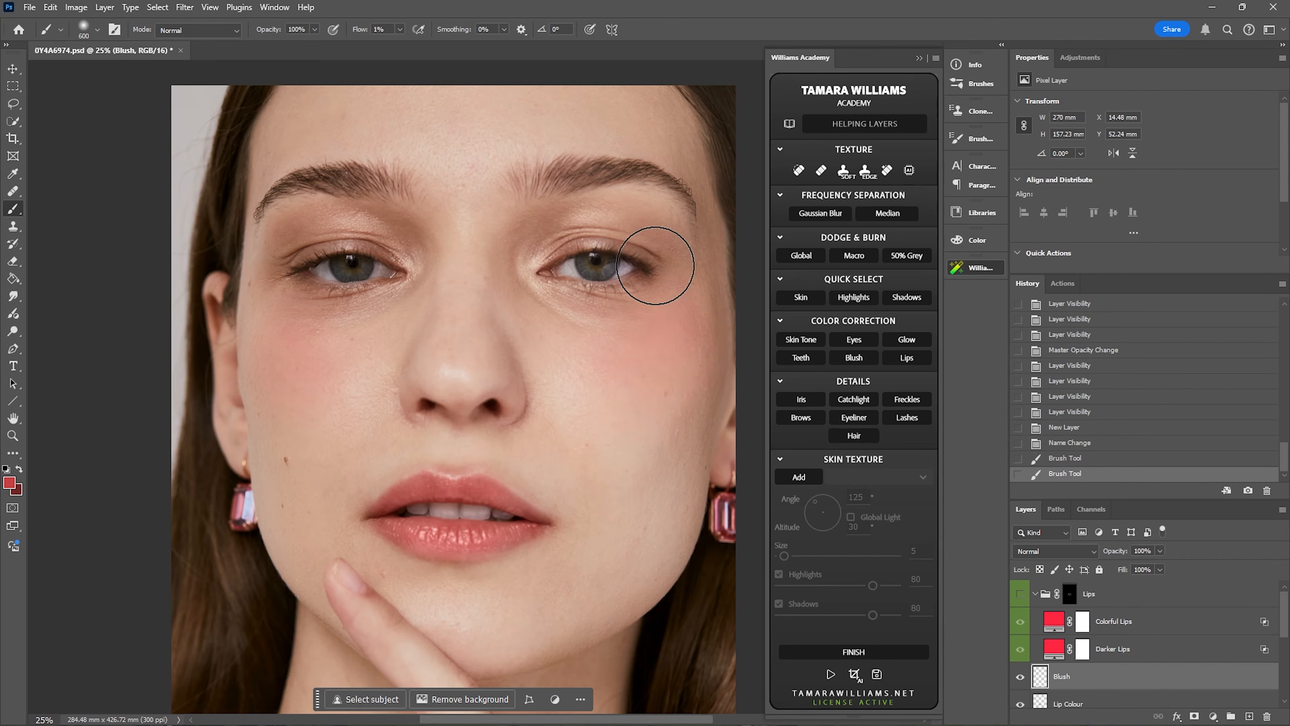
pyautogui.moveTo(342, 341)
pyautogui.mouseDown()
pyautogui.moveTo(316, 346)
pyautogui.moveTo(266, 310)
pyautogui.mouseUp()
pyautogui.moveTo(266, 310); pyautogui.dragTo(280, 401)
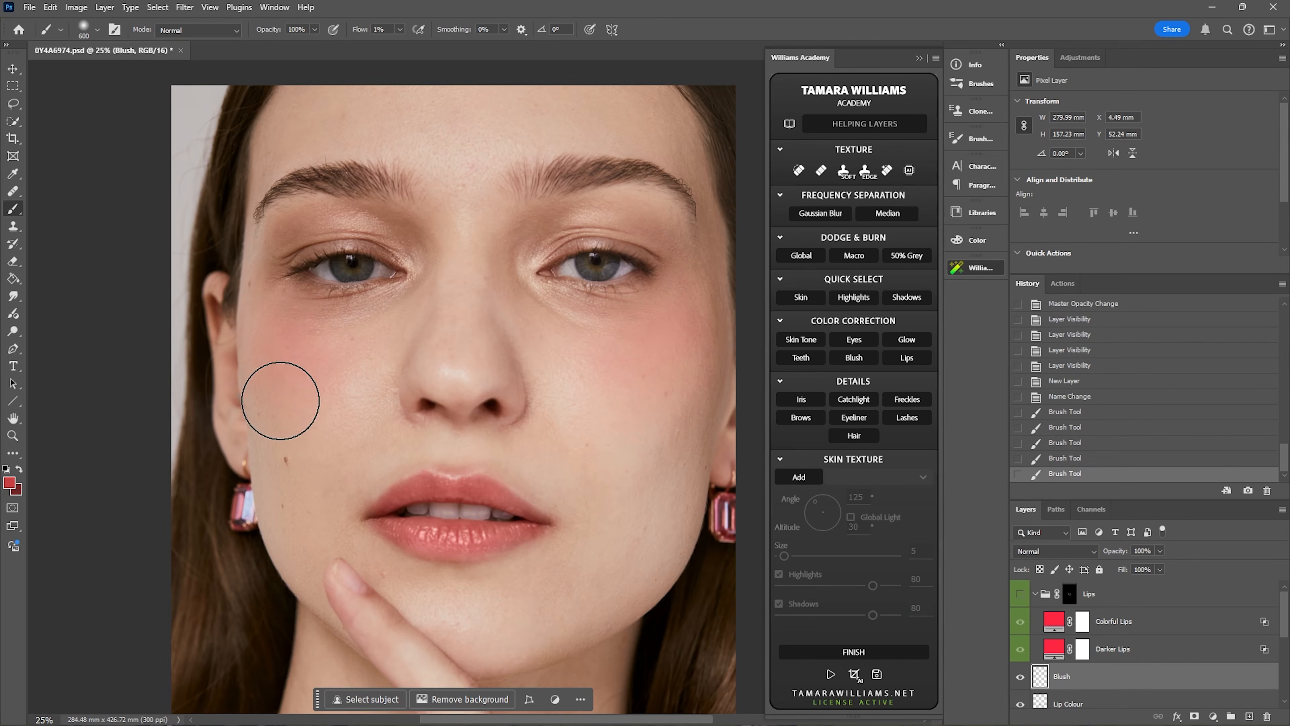
# Set the Blush layer to Color blending at 43% opacity and compare the cheeks with the layer hidden
pyautogui.click(1074, 553)
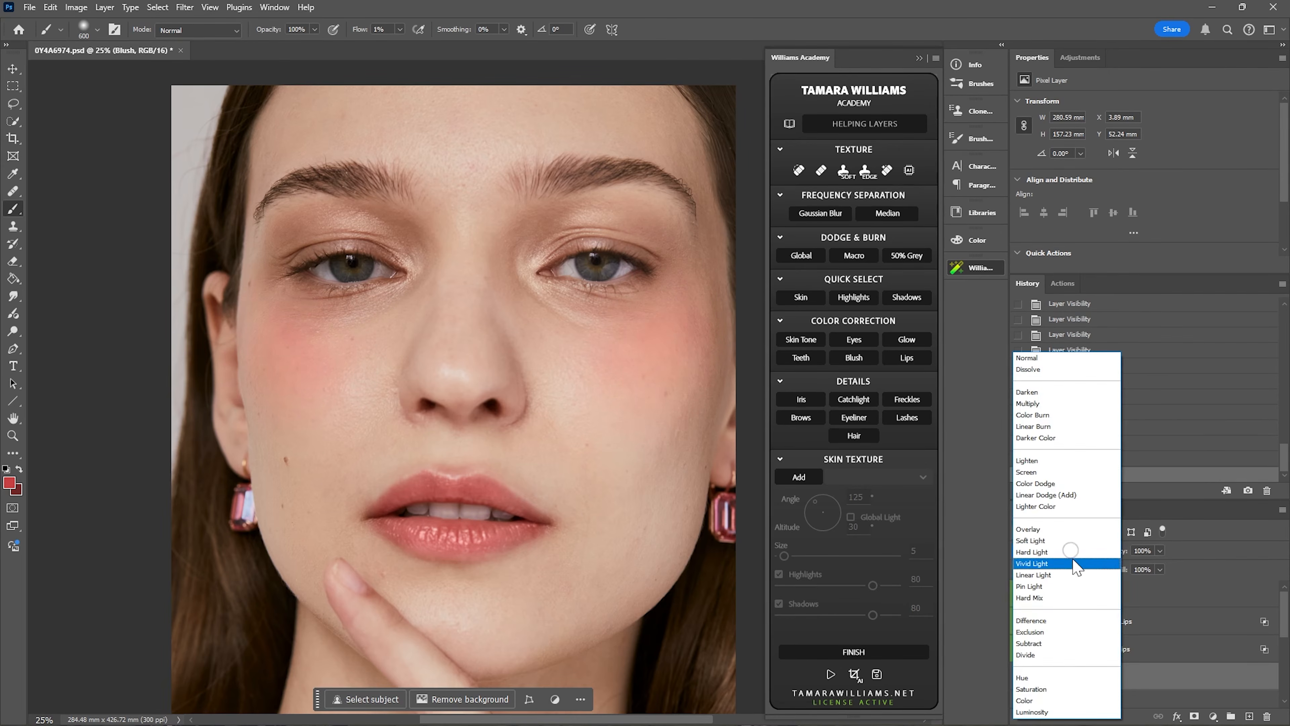
pyautogui.click(1042, 700)
pyautogui.click(1160, 551)
pyautogui.click(1137, 565)
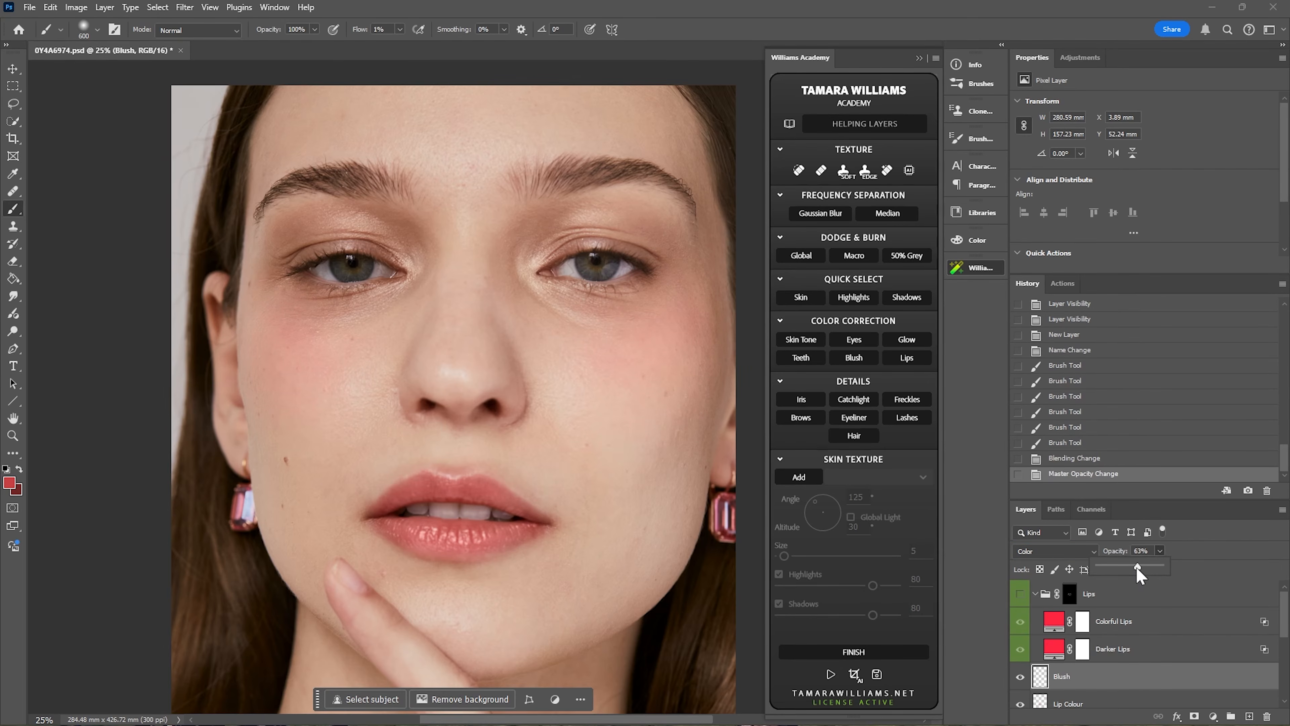
pyautogui.moveTo(1127, 565); pyautogui.dragTo(1125, 563)
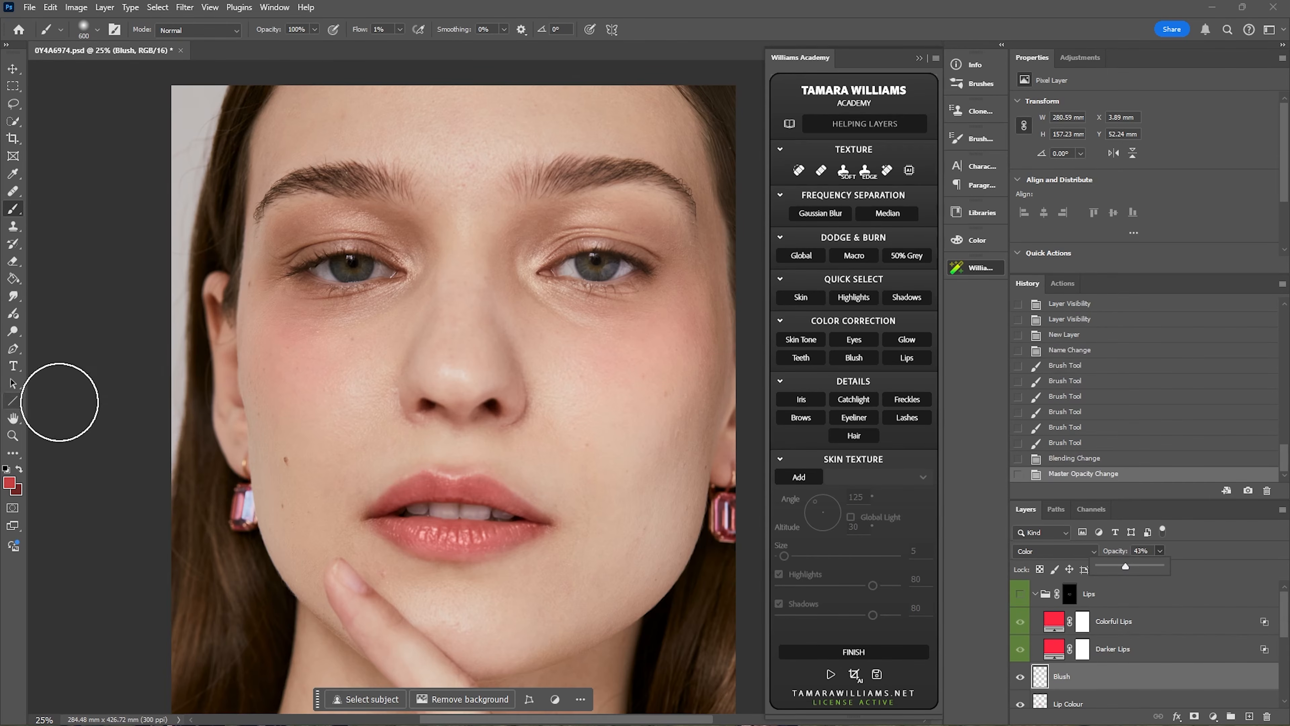
pyautogui.click(1020, 677)
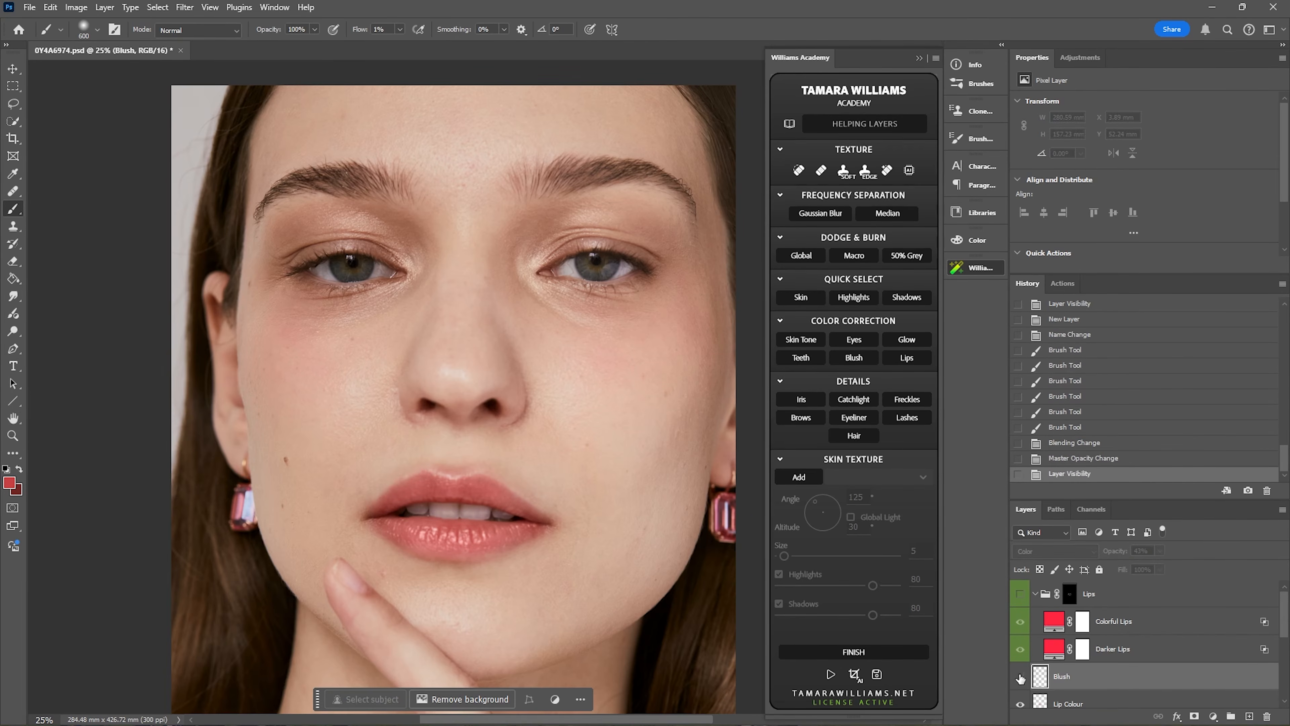
pyautogui.click(1020, 677)
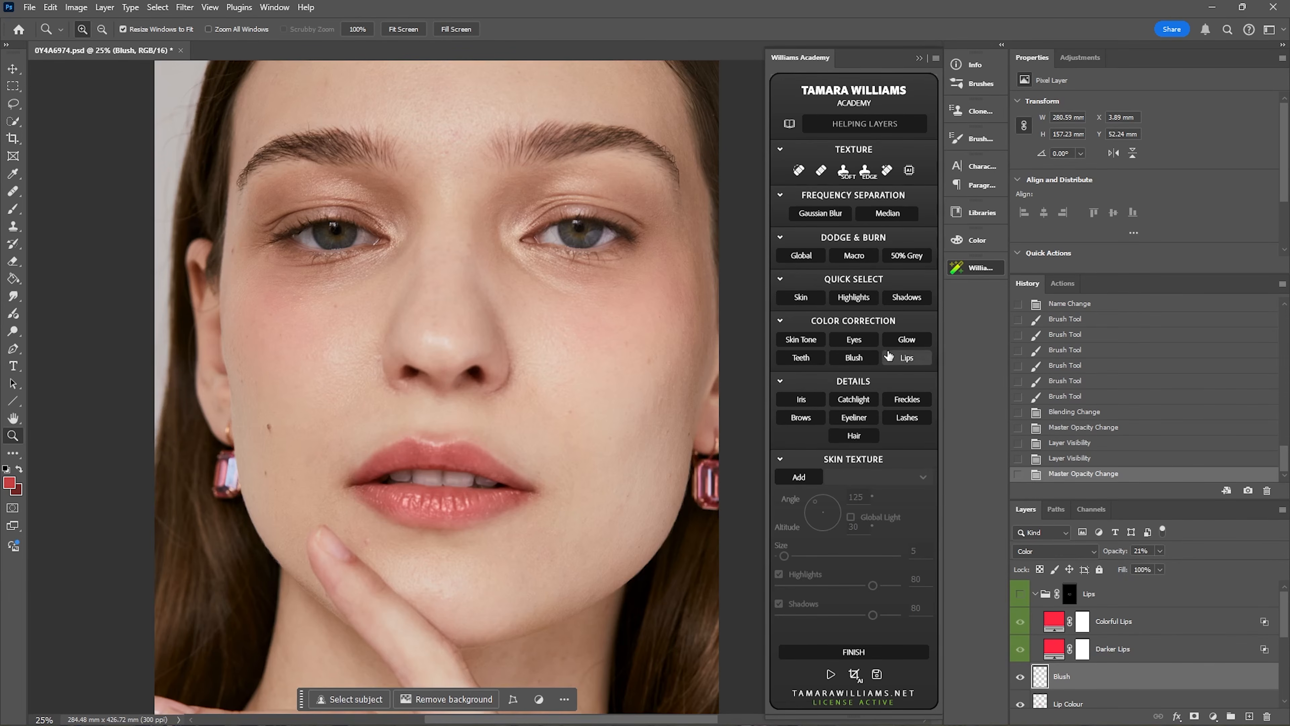
# Add the Williams Academy Blush colour correction layer with its mask above the painted Blush layer
pyautogui.click(858, 359)
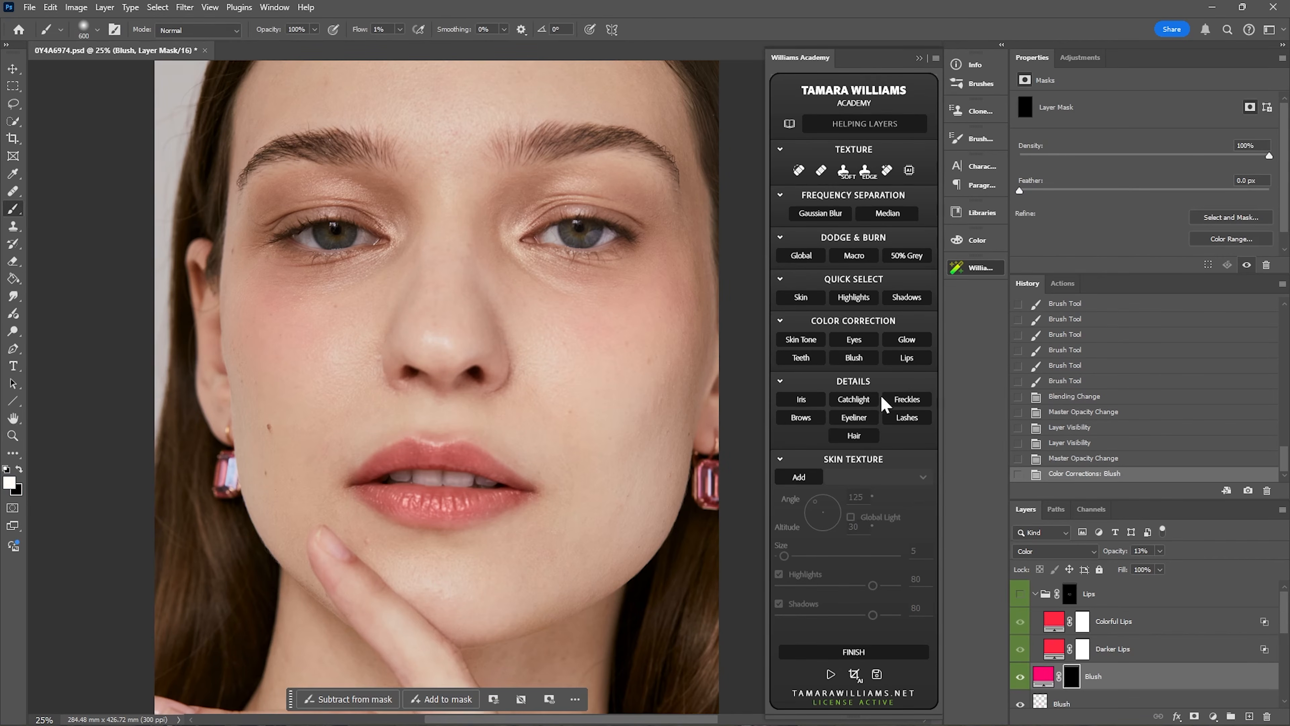
pyautogui.scroll(-1, 1052, 678)
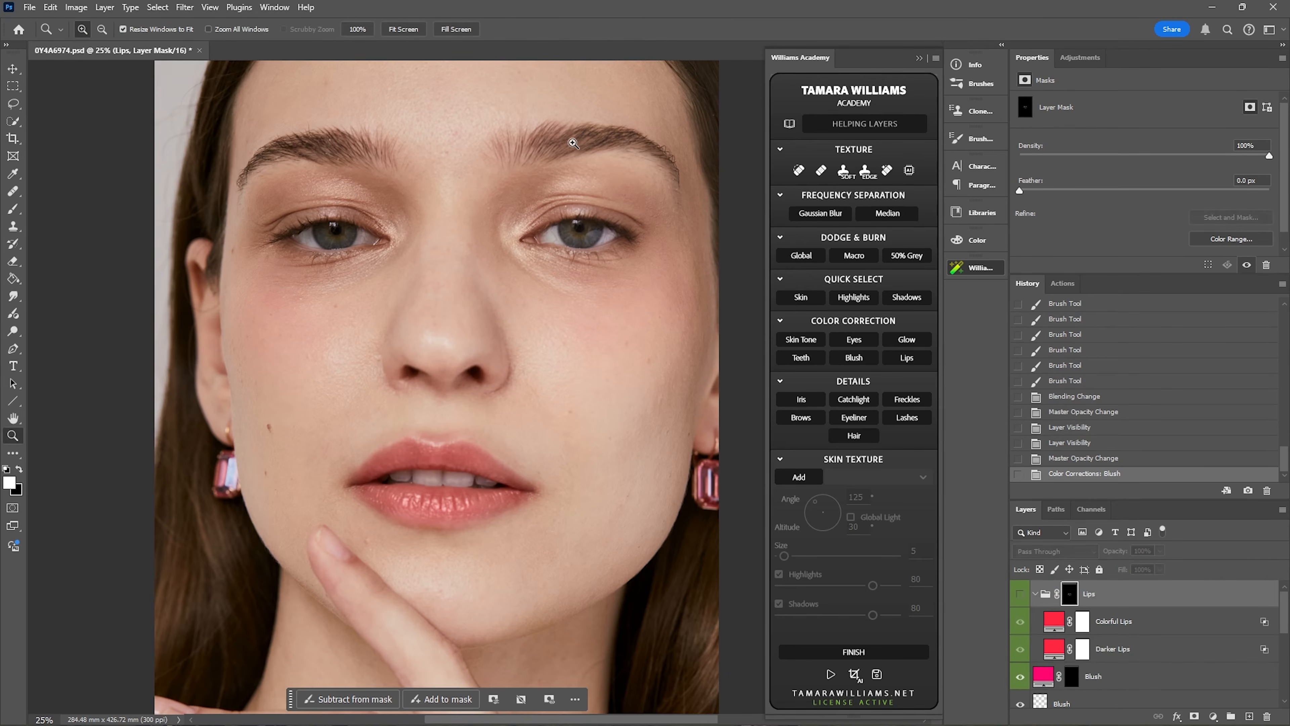
# Add the Williams Academy Lashes detail layer above the Lips group and browse the lash brush tips
pyautogui.click(543, 174)
pyautogui.click(616, 166)
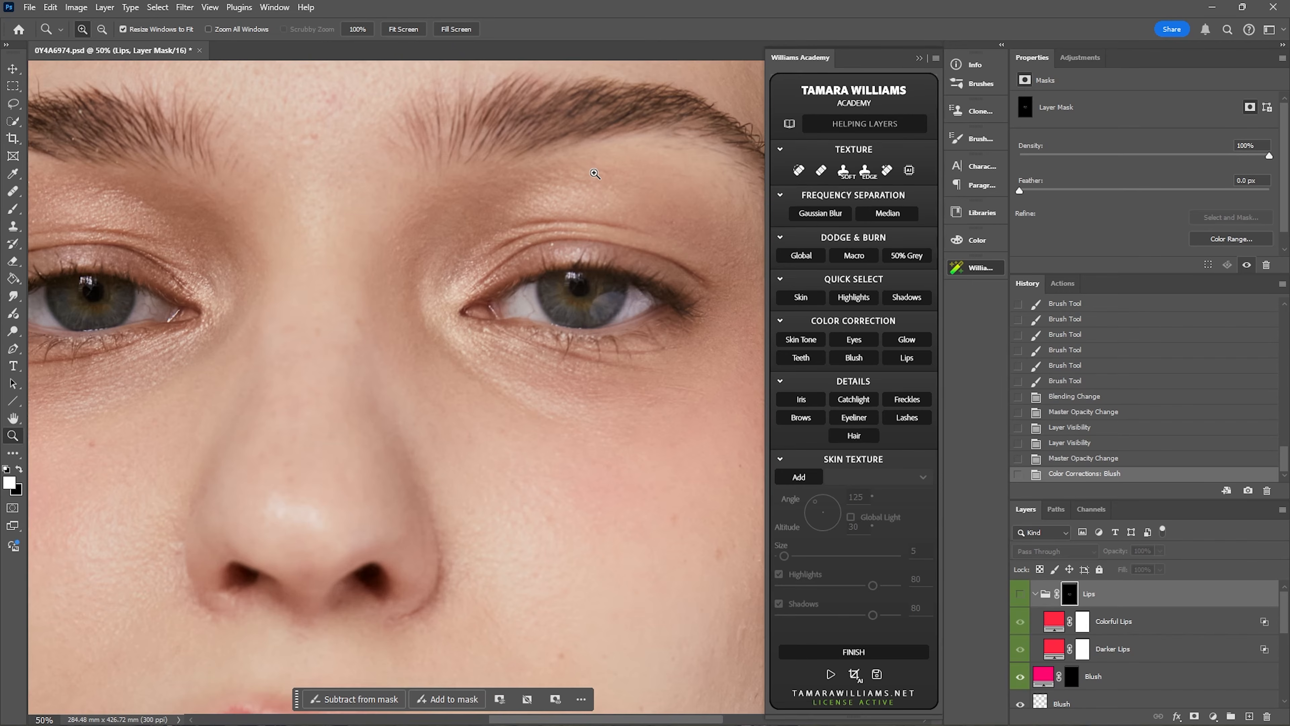
pyautogui.click(564, 239)
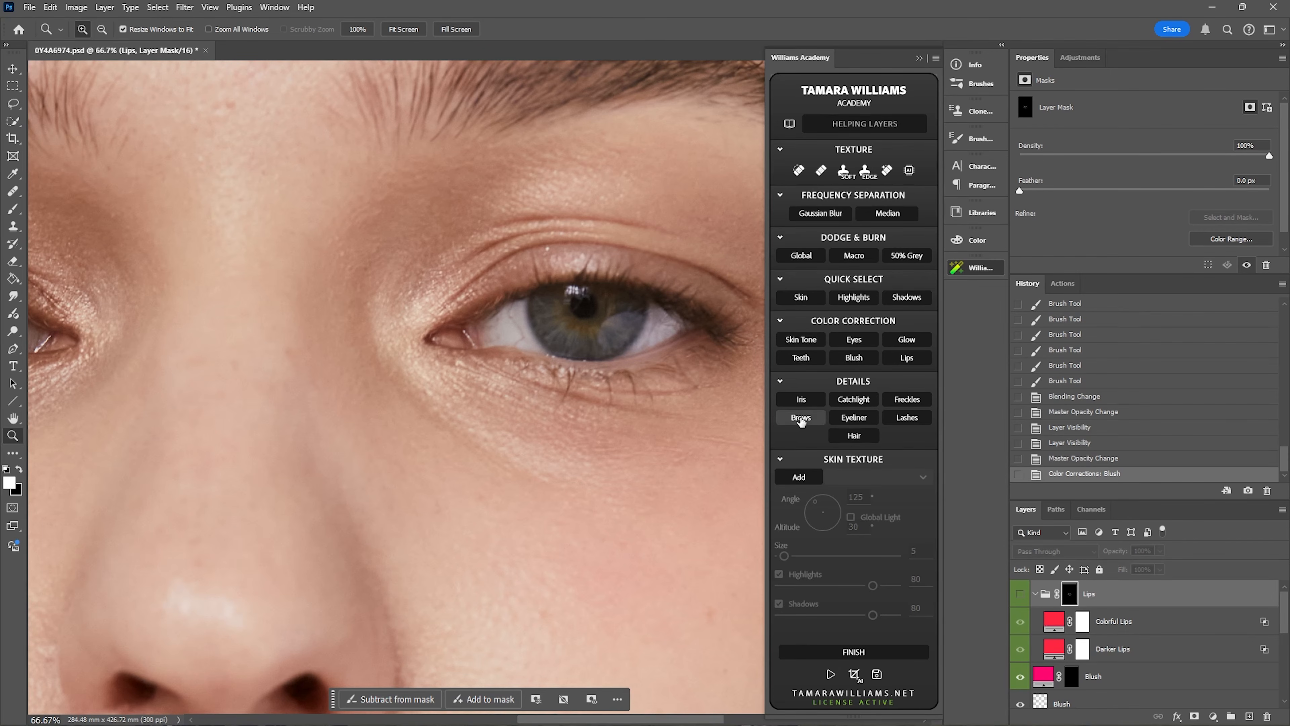
pyautogui.click(900, 420)
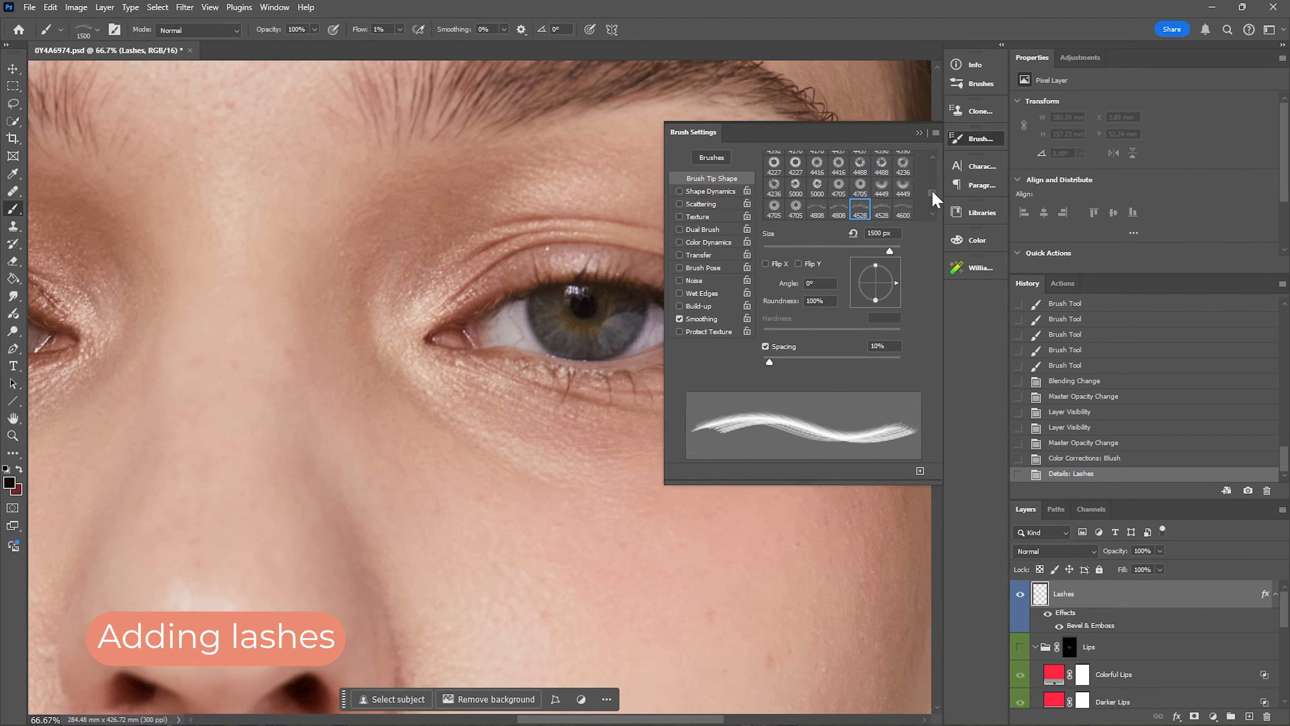
pyautogui.scroll(-3, 931, 199)
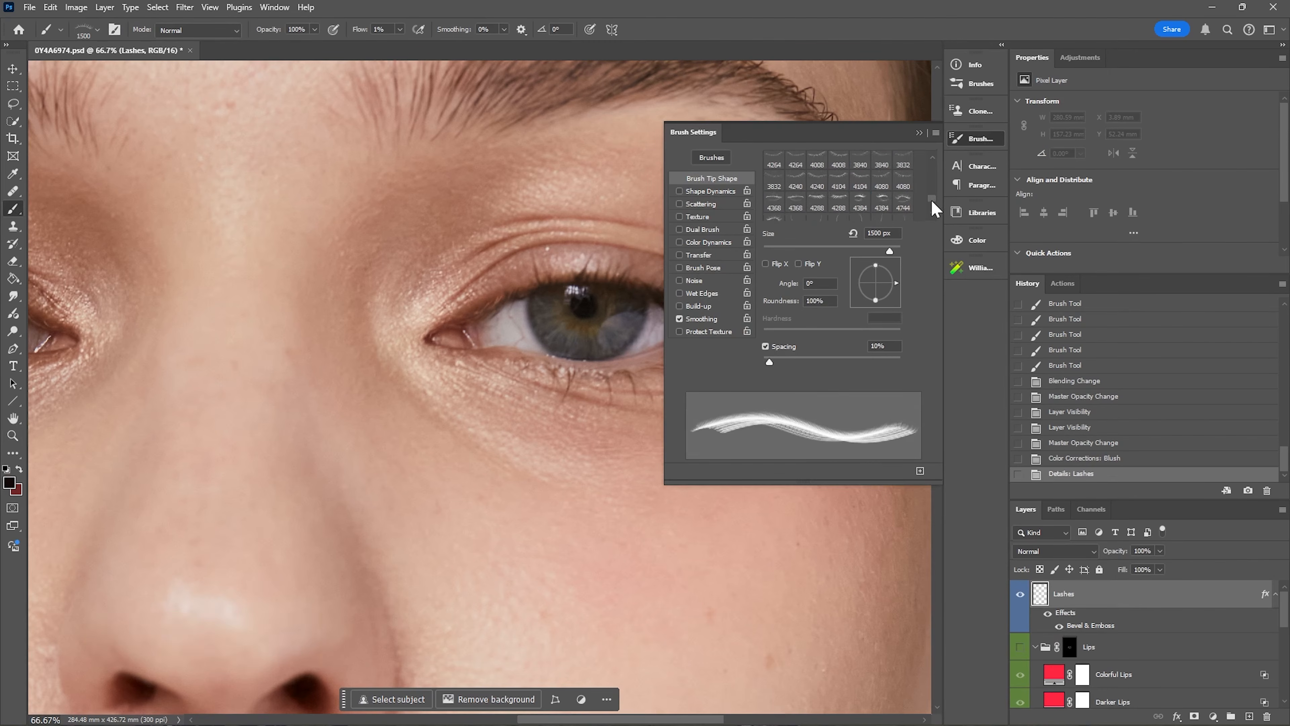
pyautogui.click(978, 137)
# Stamp upper lashes along the lid of the eye on the image's right with the lash brush at 700 px and 100% flow
pyautogui.press('[')
pyautogui.press('[')
pyautogui.press('[')
pyautogui.press('[')
pyautogui.press('[')
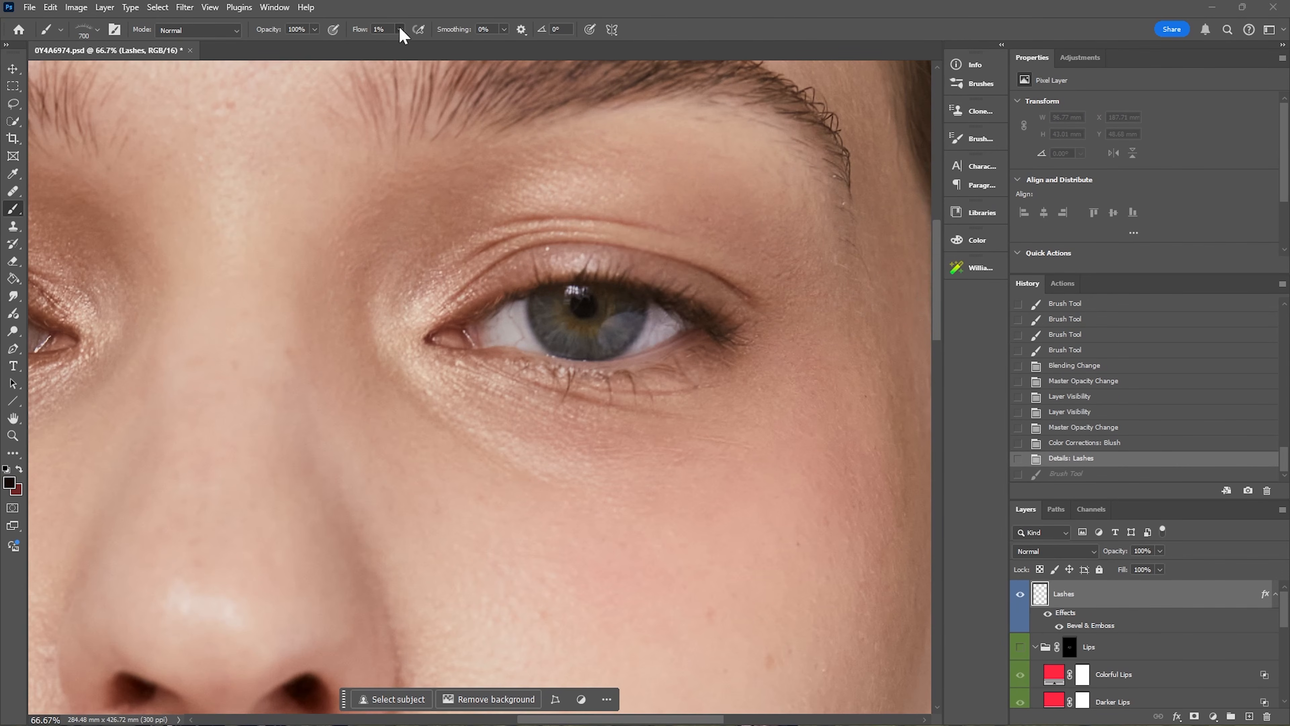
pyautogui.click(400, 29)
pyautogui.moveTo(412, 46); pyautogui.dragTo(527, 49)
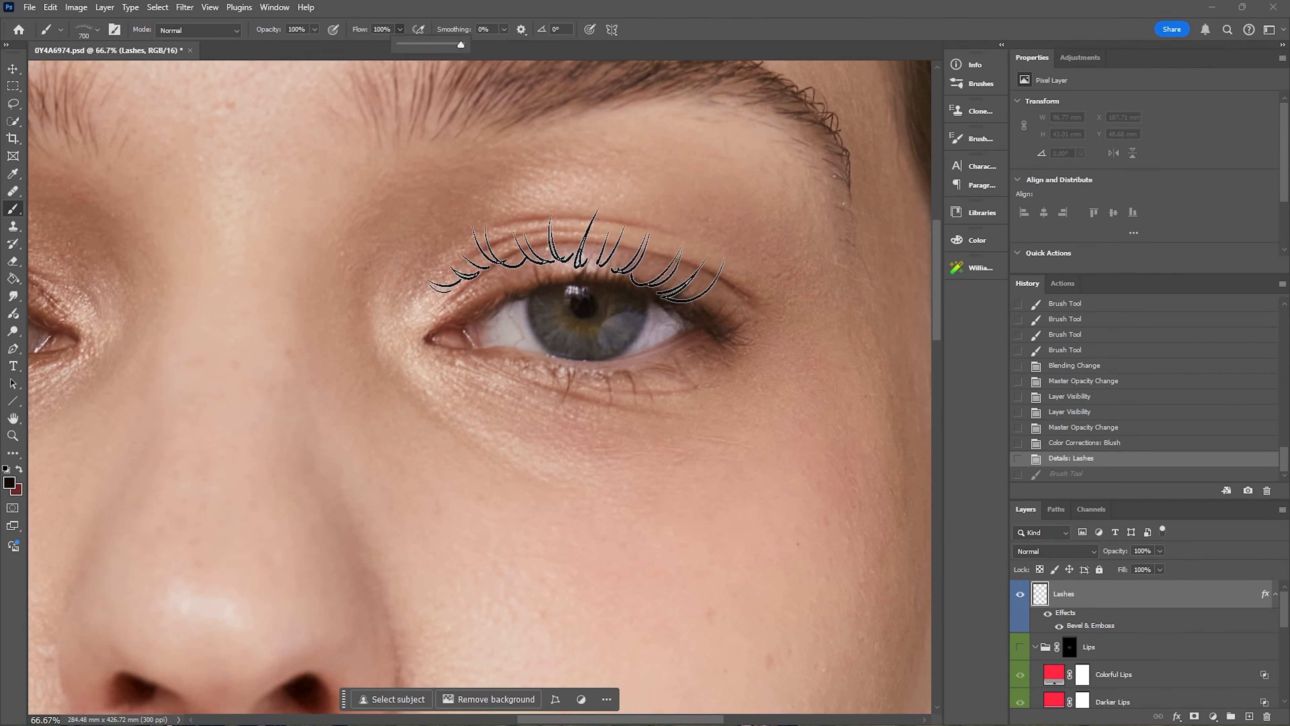
pyautogui.click(604, 270)
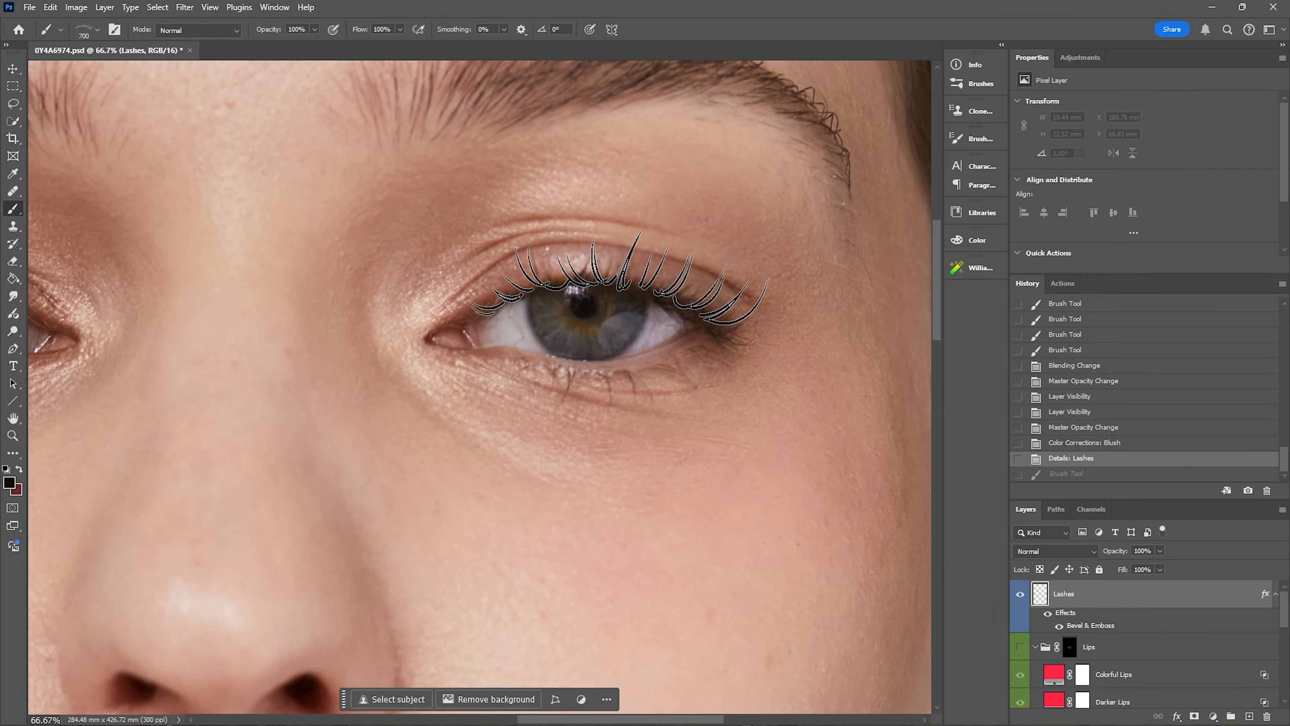
pyautogui.click(616, 277)
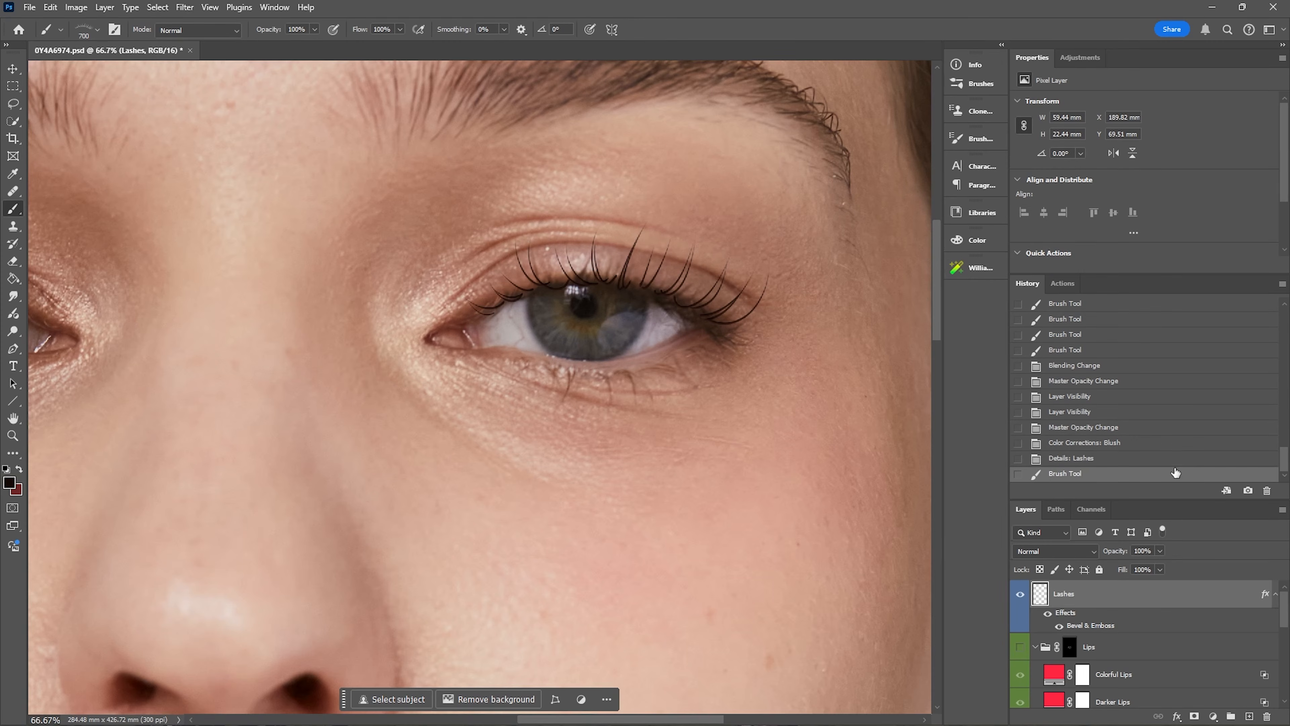
# Reduce the Lashes layer's opacity to 57% and view both eyes
pyautogui.click(1159, 551)
pyautogui.click(1139, 566)
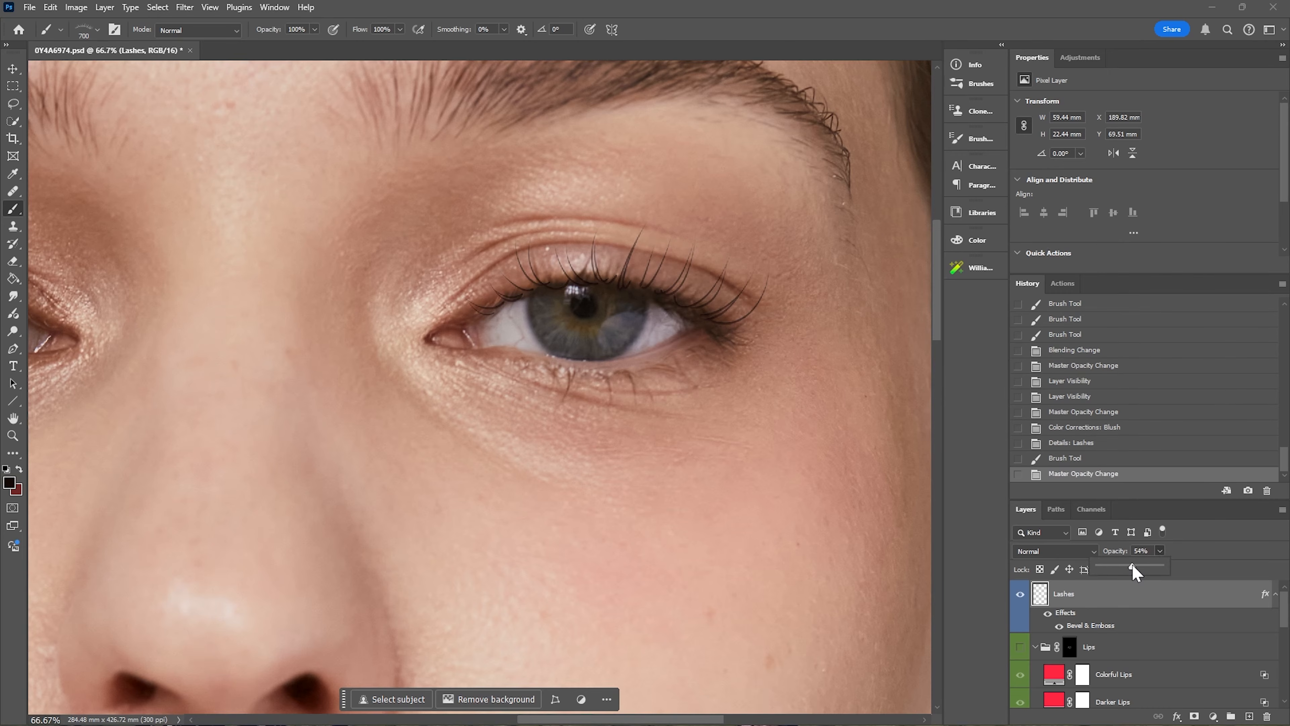
pyautogui.moveTo(1134, 572); pyautogui.dragTo(1138, 568)
pyautogui.hotkey('ctrl', '-')
pyautogui.hotkey('ctrl', '-')
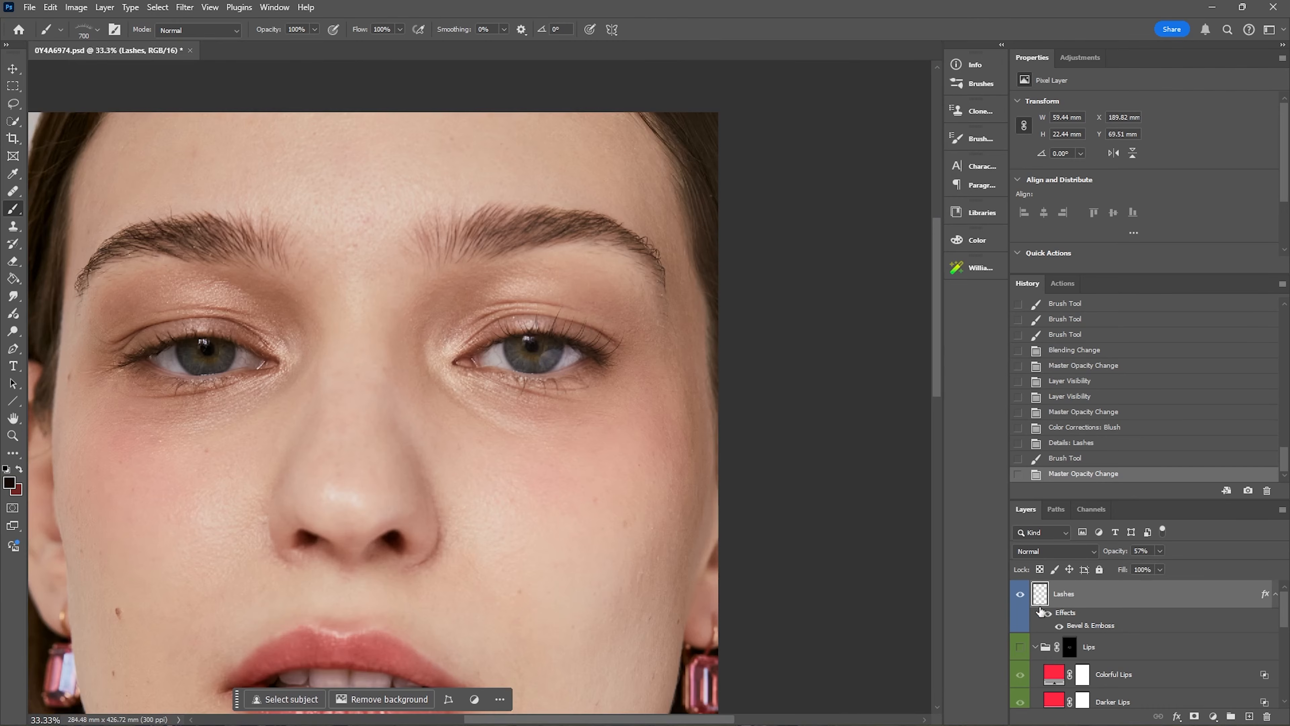
# Compare the eye with the Lashes layer on and off, and leave that layer hidden
pyautogui.click(1021, 599)
pyautogui.click(1021, 599)
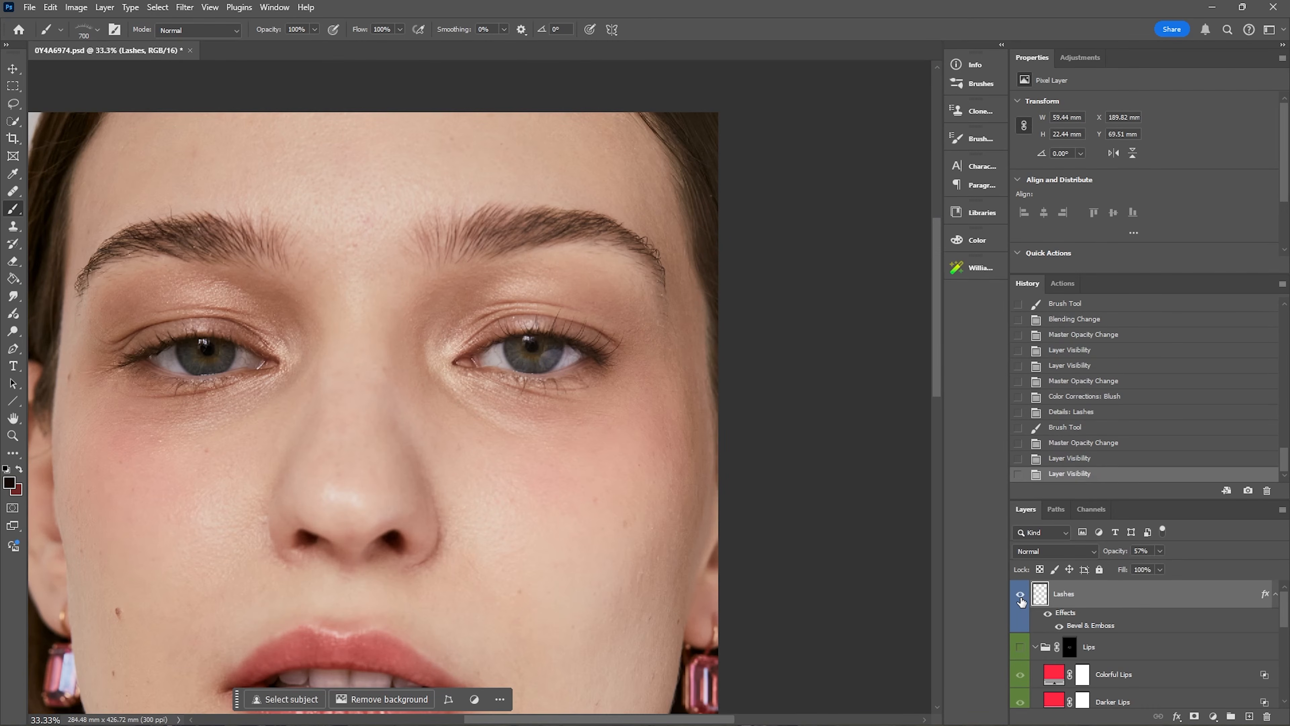
pyautogui.click(1020, 599)
pyautogui.click(1021, 599)
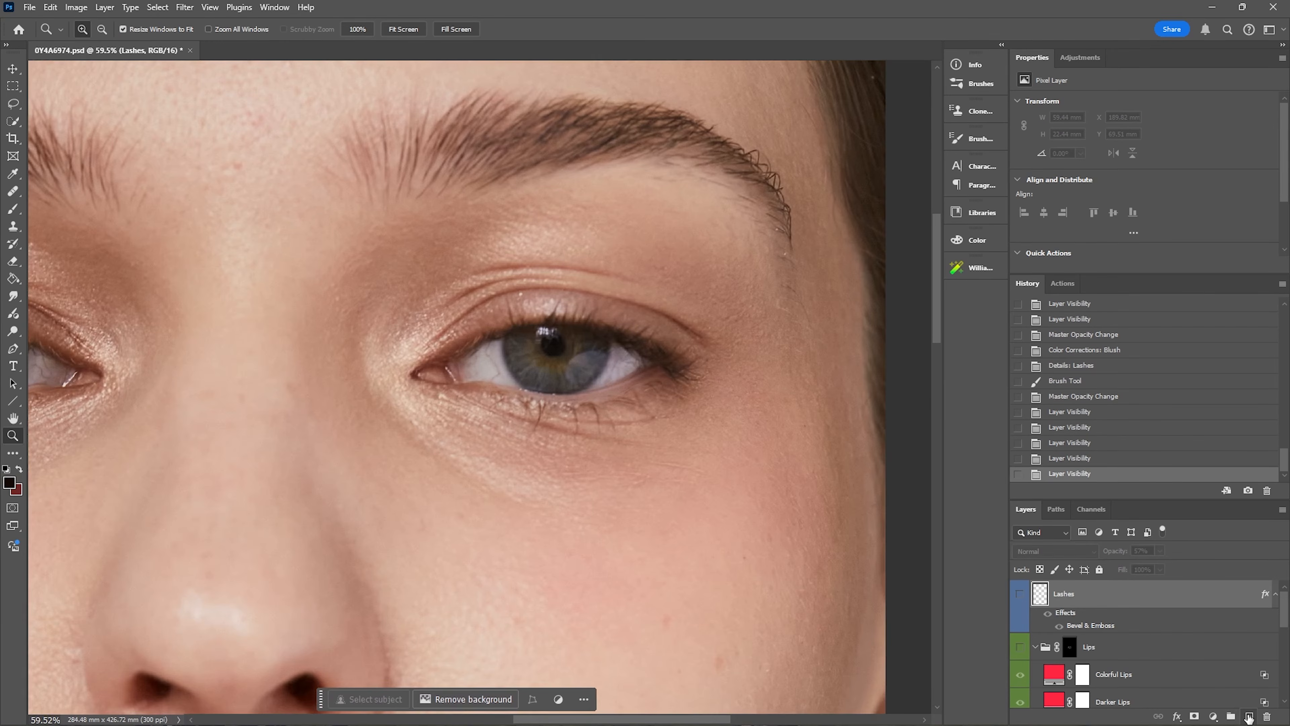
# Add a new layer named Eyelashes above the Lashes layer
pyautogui.click(1249, 716)
pyautogui.doubleClick(1064, 594)
pyautogui.write('Ev')
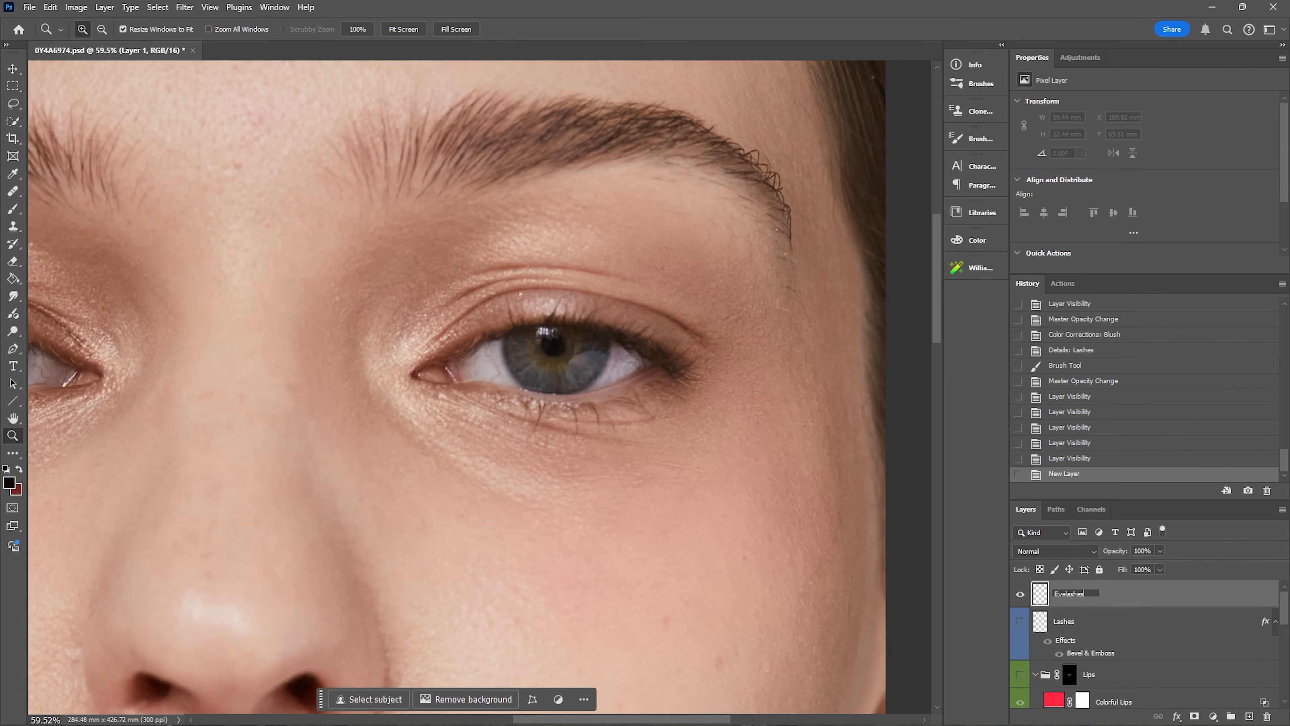
pyautogui.press('Return')
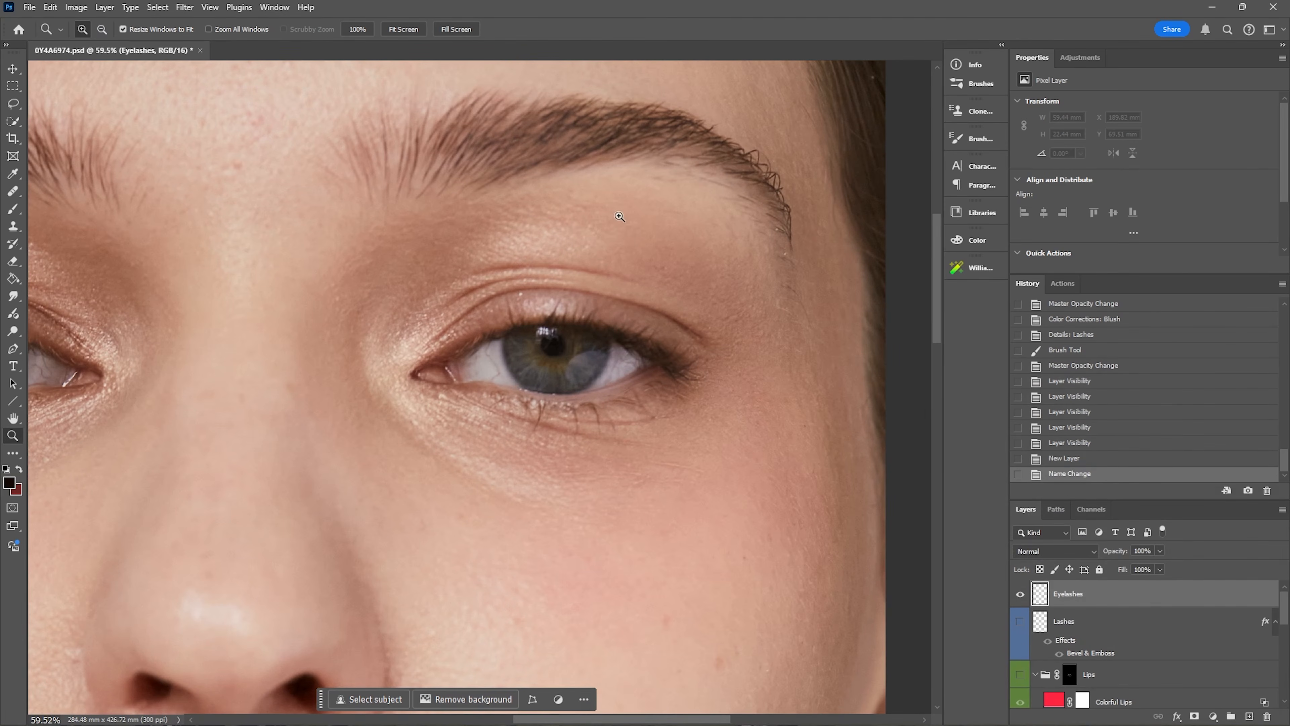
# Set up a 15 px soft round brush with Shape Dynamics and its size controlled by Pen Pressure
pyautogui.click(13, 208)
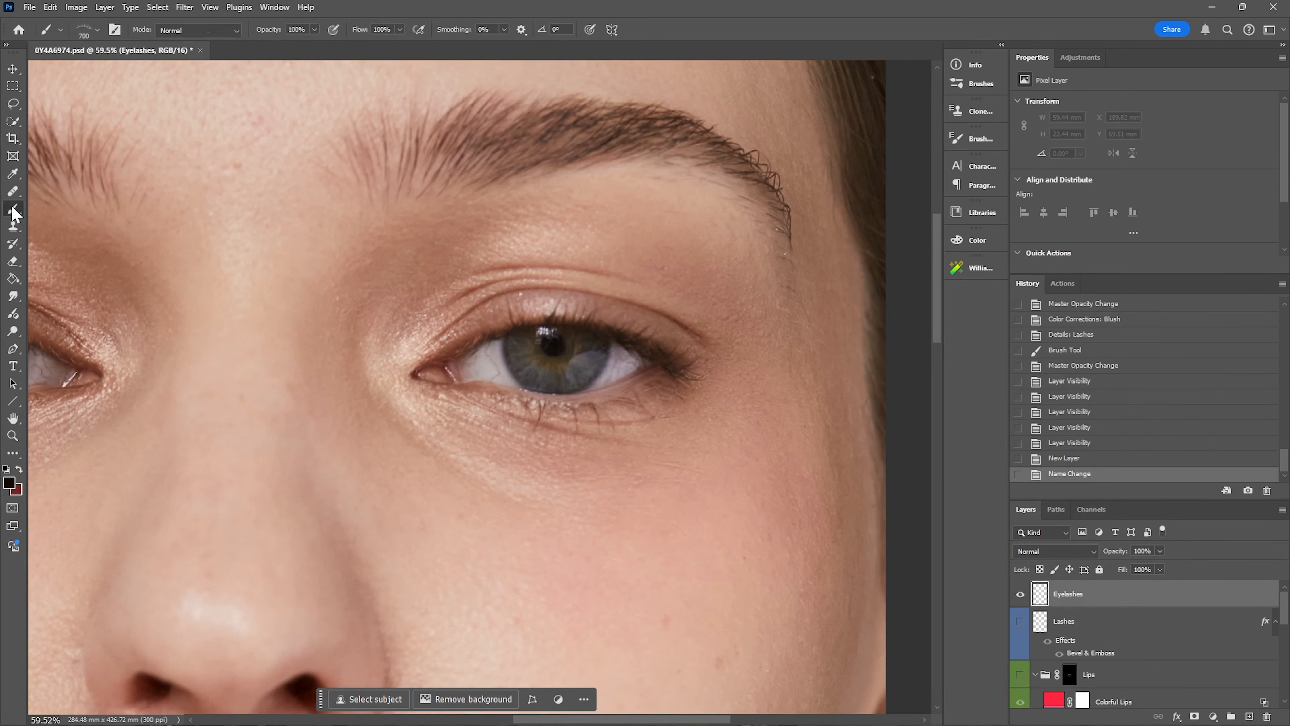
pyautogui.click(92, 32)
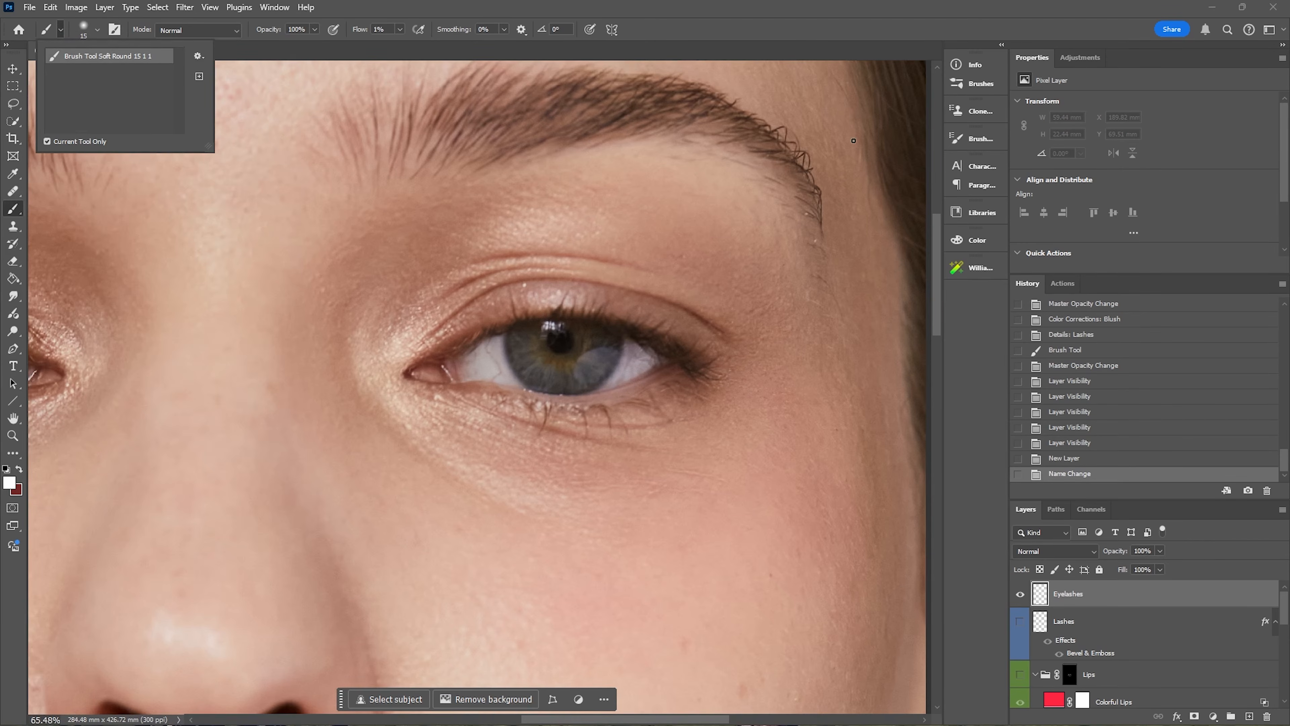
pyautogui.click(977, 139)
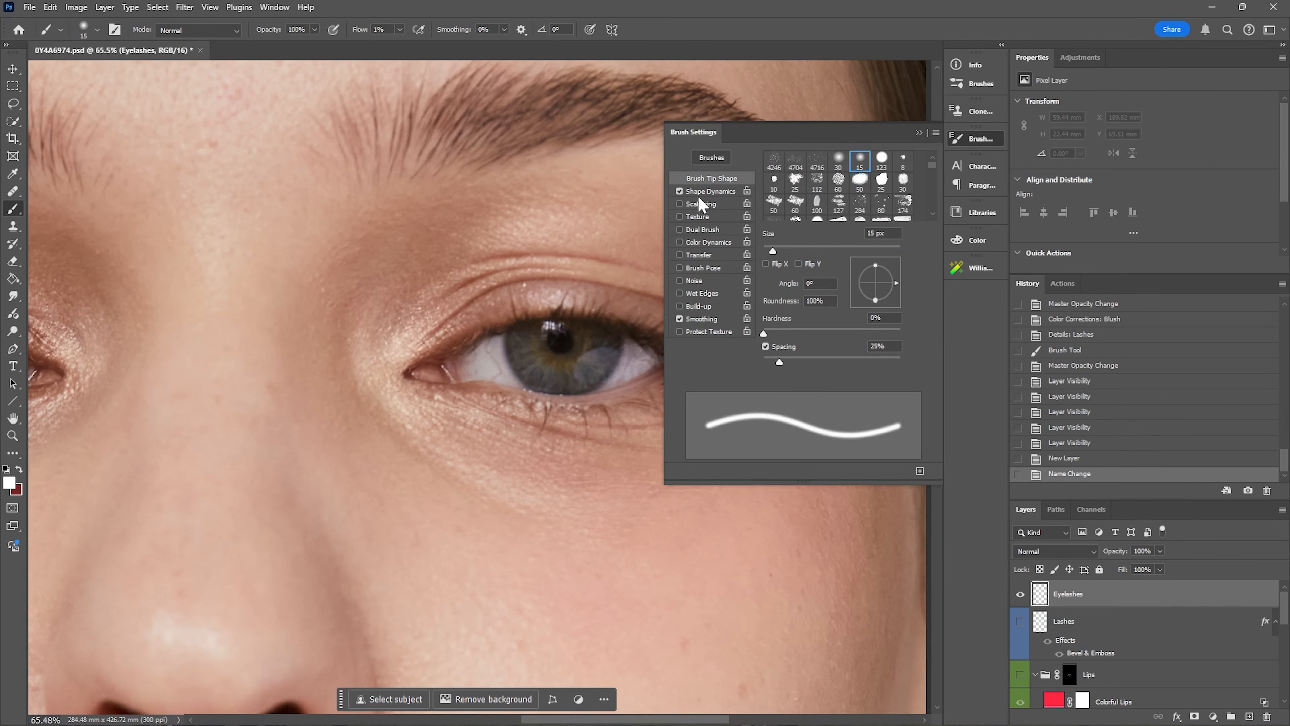
pyautogui.click(717, 192)
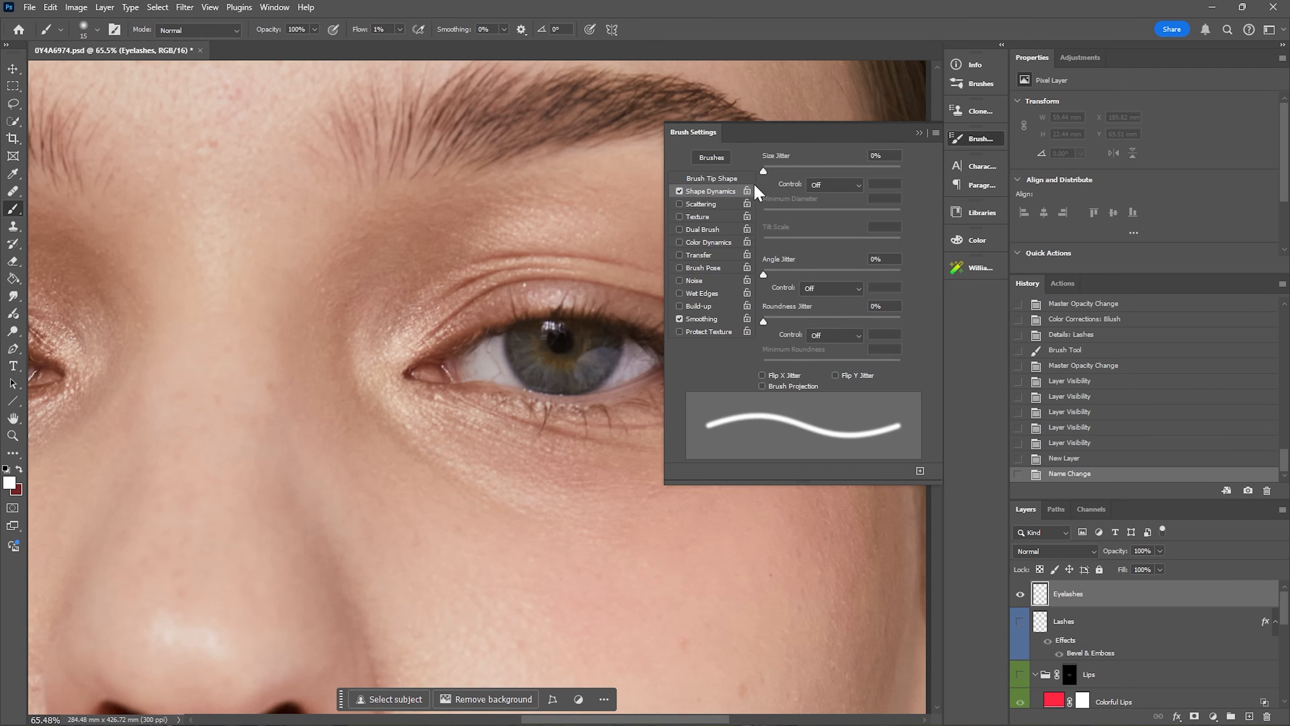
pyautogui.click(829, 186)
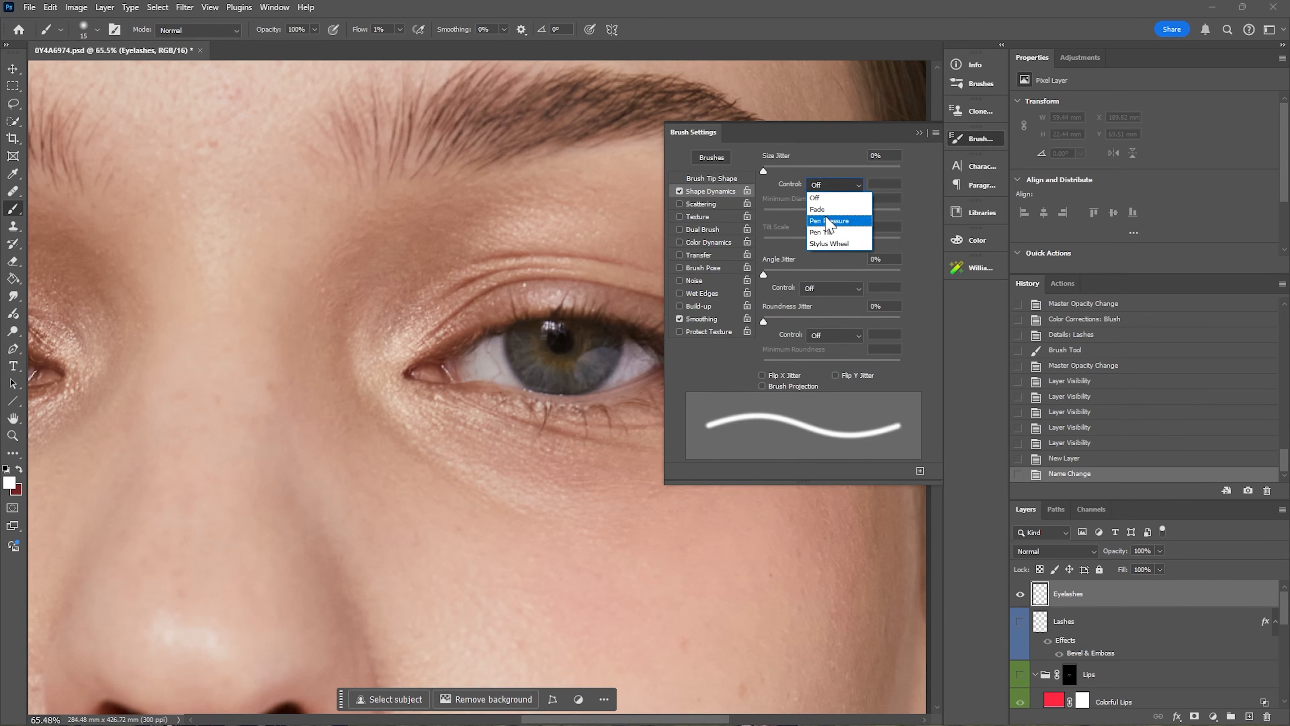
pyautogui.click(829, 215)
# Try a lash stroke at the outer upper lid with the brush flow at 38%, and undo it
pyautogui.click(400, 29)
pyautogui.click(421, 44)
pyautogui.moveTo(635, 332); pyautogui.dragTo(687, 295)
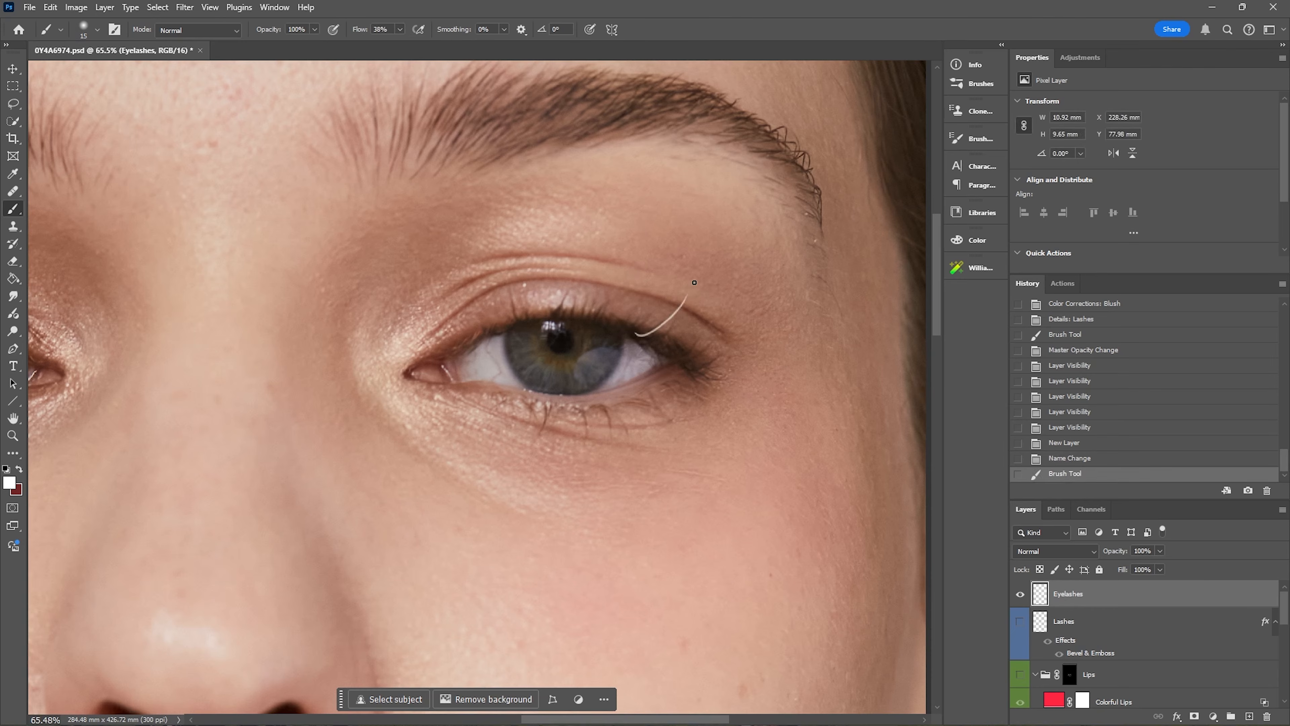
pyautogui.hotkey('ctrl', 'z')
# Lower the brush flow to 17%, try another lash stroke at the outer upper lid, and undo it
pyautogui.click(400, 29)
pyautogui.moveTo(397, 45); pyautogui.dragTo(387, 44)
pyautogui.moveTo(645, 328)
pyautogui.mouseDown()
pyautogui.moveTo(674, 330)
pyautogui.moveTo(706, 307)
pyautogui.mouseUp()
pyautogui.hotkey('ctrl', 'z')
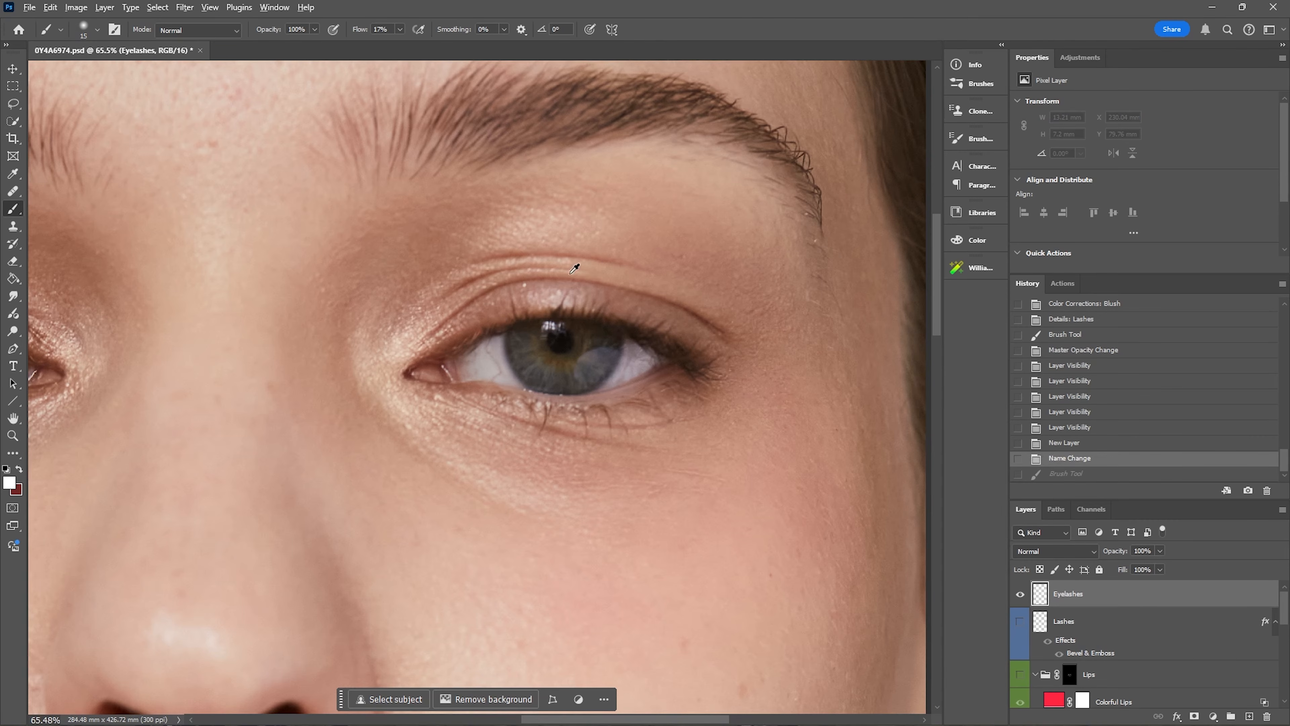
# Sample the dark lash colour and paint fine individual lash strokes along the upper lash line from inner to outer corner
pyautogui.keyDown('alt'); pyautogui.click(598, 315); pyautogui.keyUp('alt')
pyautogui.moveTo(487, 331)
pyautogui.mouseDown()
pyautogui.moveTo(474, 302)
pyautogui.moveTo(487, 327)
pyautogui.moveTo(461, 321)
pyautogui.moveTo(478, 343)
pyautogui.moveTo(468, 300)
pyautogui.moveTo(472, 337)
pyautogui.moveTo(449, 322)
pyautogui.moveTo(465, 321)
pyautogui.moveTo(470, 342)
pyautogui.moveTo(491, 317)
pyautogui.moveTo(499, 332)
pyautogui.moveTo(496, 300)
pyautogui.moveTo(493, 329)
pyautogui.moveTo(474, 304)
pyautogui.moveTo(489, 330)
pyautogui.moveTo(510, 318)
pyautogui.moveTo(499, 286)
pyautogui.moveTo(496, 319)
pyautogui.moveTo(493, 292)
pyautogui.moveTo(540, 315)
pyautogui.moveTo(529, 291)
pyautogui.mouseUp()
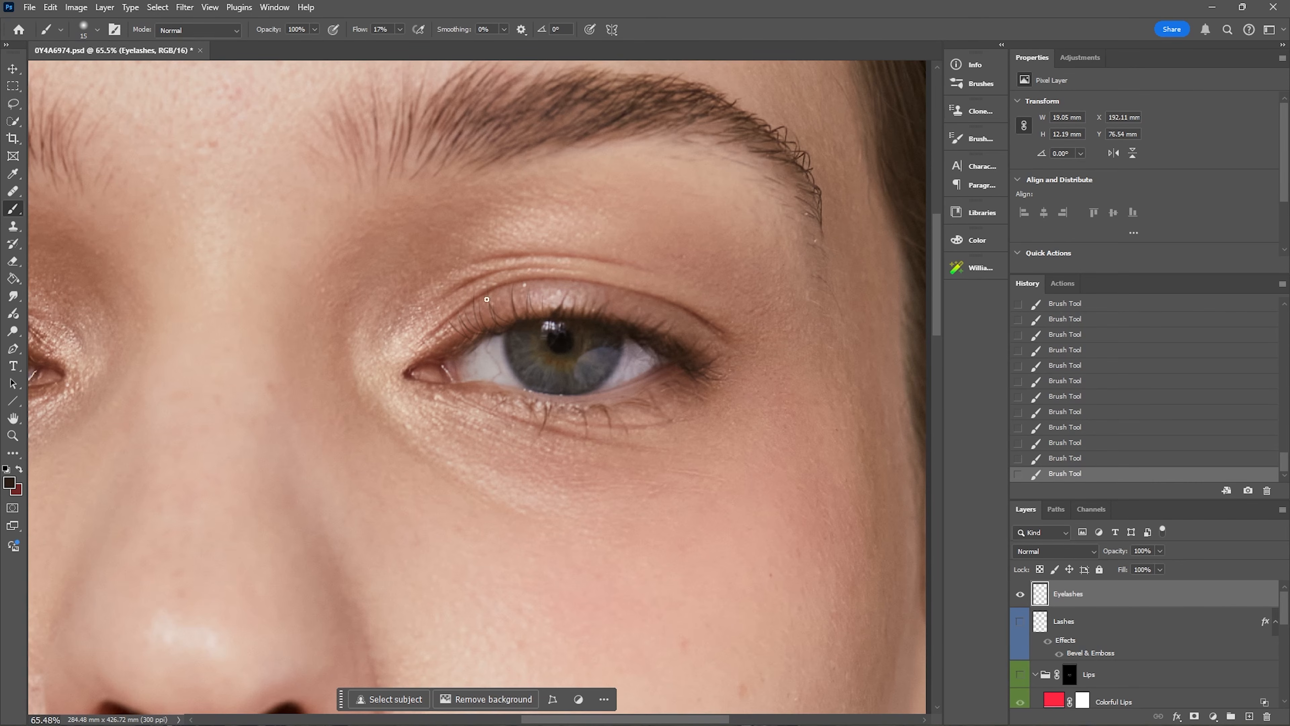
pyautogui.moveTo(471, 335); pyautogui.dragTo(459, 330)
pyautogui.moveTo(574, 313)
pyautogui.mouseDown()
pyautogui.moveTo(607, 299)
pyautogui.moveTo(595, 320)
pyautogui.moveTo(631, 323)
pyautogui.moveTo(597, 324)
pyautogui.moveTo(667, 305)
pyautogui.moveTo(625, 325)
pyautogui.moveTo(673, 323)
pyautogui.moveTo(638, 319)
pyautogui.moveTo(695, 296)
pyautogui.moveTo(653, 336)
pyautogui.moveTo(640, 328)
pyautogui.moveTo(697, 325)
pyautogui.mouseUp()
pyautogui.moveTo(694, 346)
pyautogui.mouseDown()
pyautogui.moveTo(668, 342)
pyautogui.moveTo(746, 326)
pyautogui.mouseUp()
pyautogui.moveTo(654, 326); pyautogui.dragTo(691, 289)
pyautogui.moveTo(619, 319); pyautogui.dragTo(649, 283)
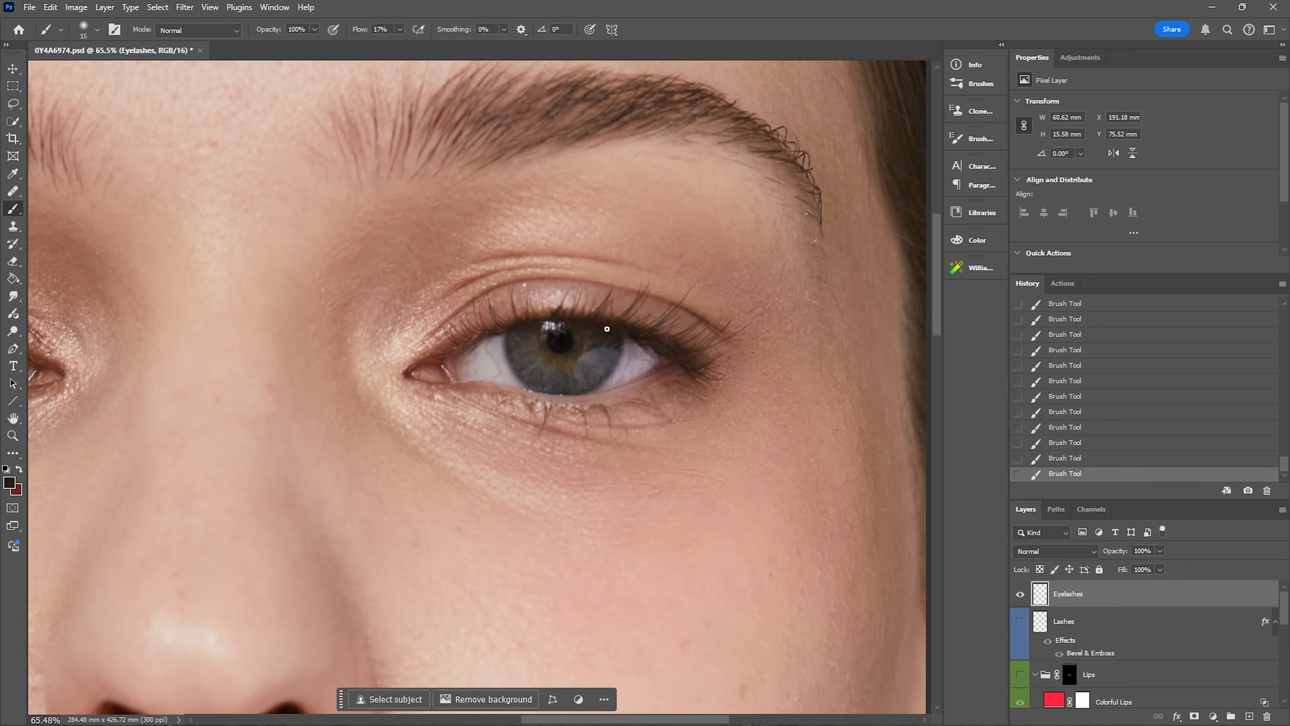
pyautogui.moveTo(569, 313); pyautogui.dragTo(569, 284)
pyautogui.moveTo(556, 312); pyautogui.dragTo(564, 287)
# Lower the Eyelashes layer's opacity to 71% and paint a few extra lashes above the iris and near the inner corner
pyautogui.moveTo(1160, 551)
pyautogui.mouseDown()
pyautogui.moveTo(1131, 563)
pyautogui.moveTo(1144, 565)
pyautogui.mouseUp()
pyautogui.moveTo(614, 326); pyautogui.dragTo(619, 313)
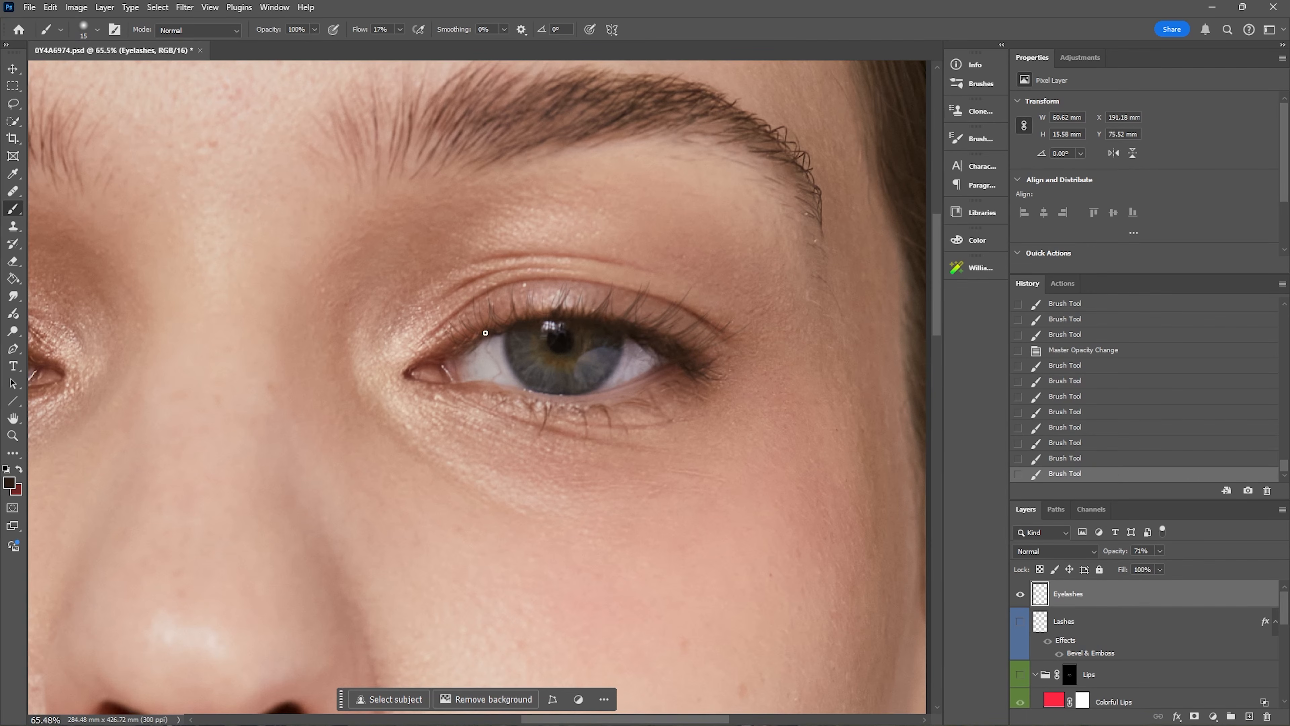
pyautogui.moveTo(486, 336)
pyautogui.mouseDown()
pyautogui.moveTo(478, 322)
pyautogui.moveTo(459, 327)
pyautogui.mouseUp()
# Enlarge the Eraser to 125 px and trim the overlong tips of the painted upper lashes toward the outer lid
pyautogui.click(13, 261)
pyautogui.hotkey('ctrl', 'z')
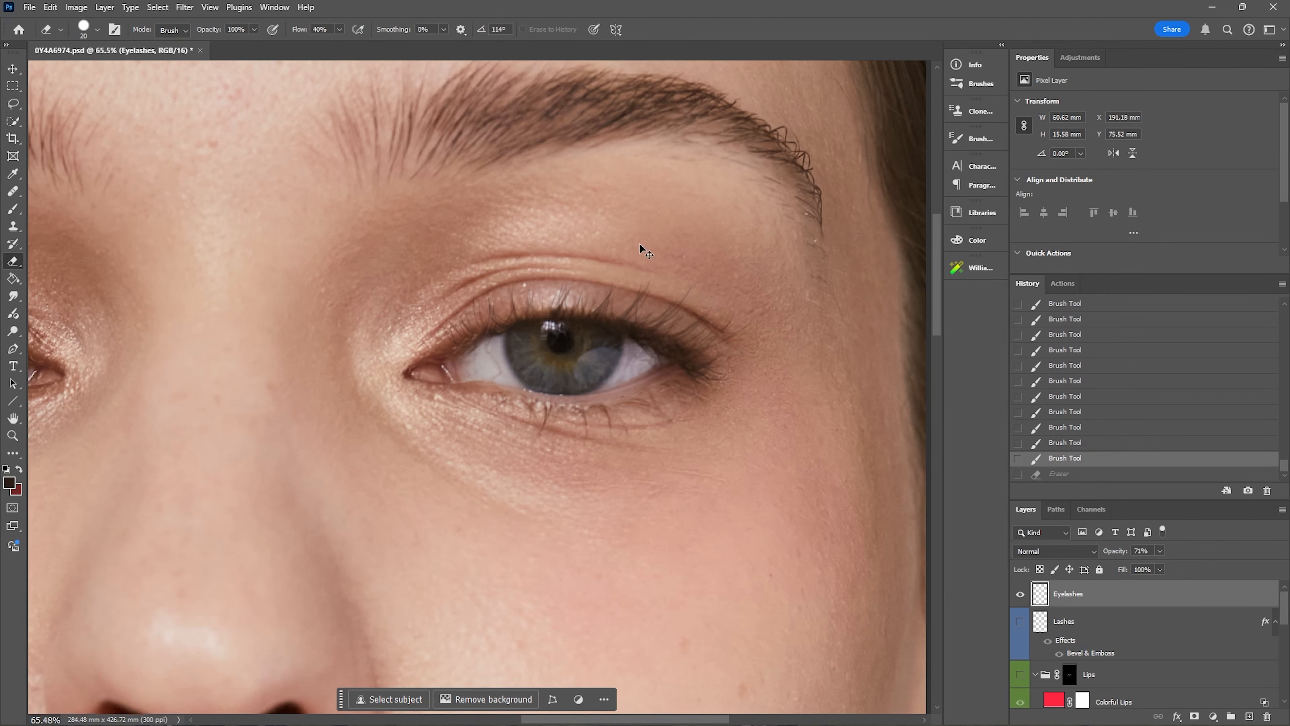
pyautogui.press(']')
pyautogui.press(']')
pyautogui.press(']')
pyautogui.press(']')
pyautogui.press(']')
pyautogui.press(']')
pyautogui.press(']')
pyautogui.press(']')
pyautogui.press(']')
pyautogui.press(']')
pyautogui.press(']')
pyautogui.press(']')
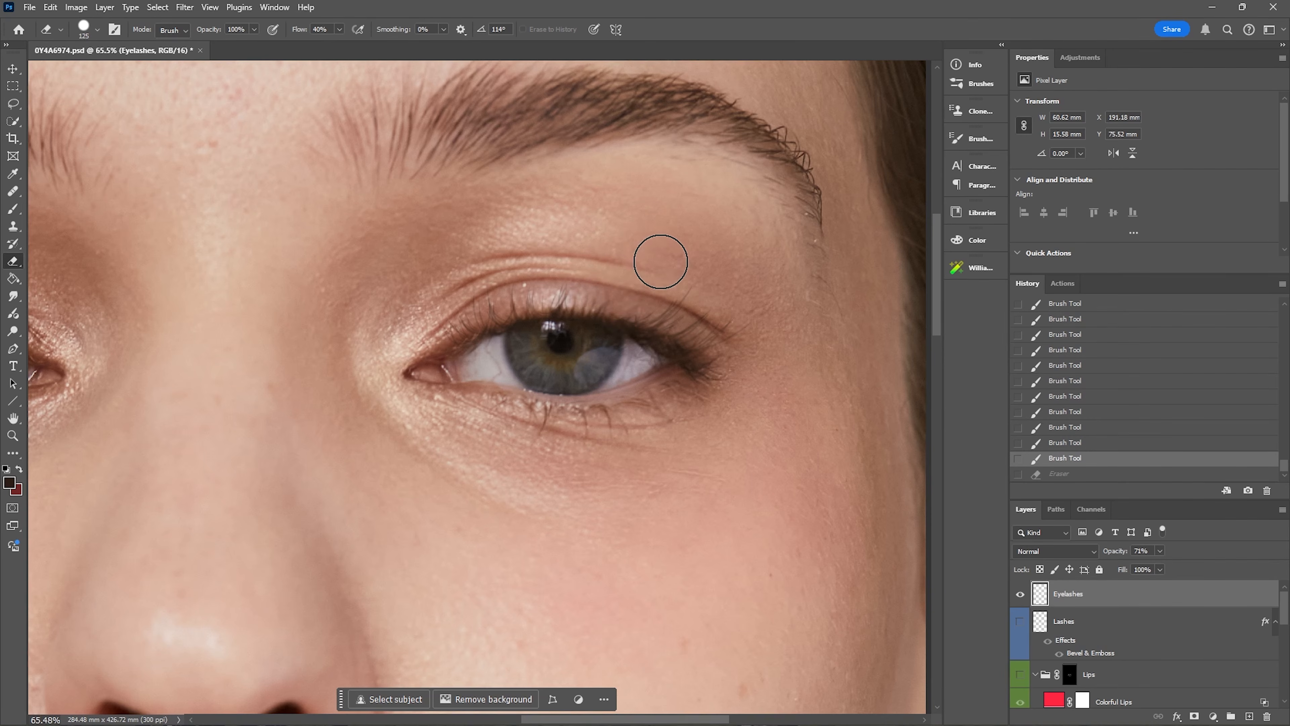
pyautogui.moveTo(641, 288)
pyautogui.mouseDown()
pyautogui.moveTo(723, 246)
pyautogui.moveTo(722, 190)
pyautogui.mouseUp()
# Paint a few short lashes with the Brush along the outer half of the upper lash line
pyautogui.press('b')
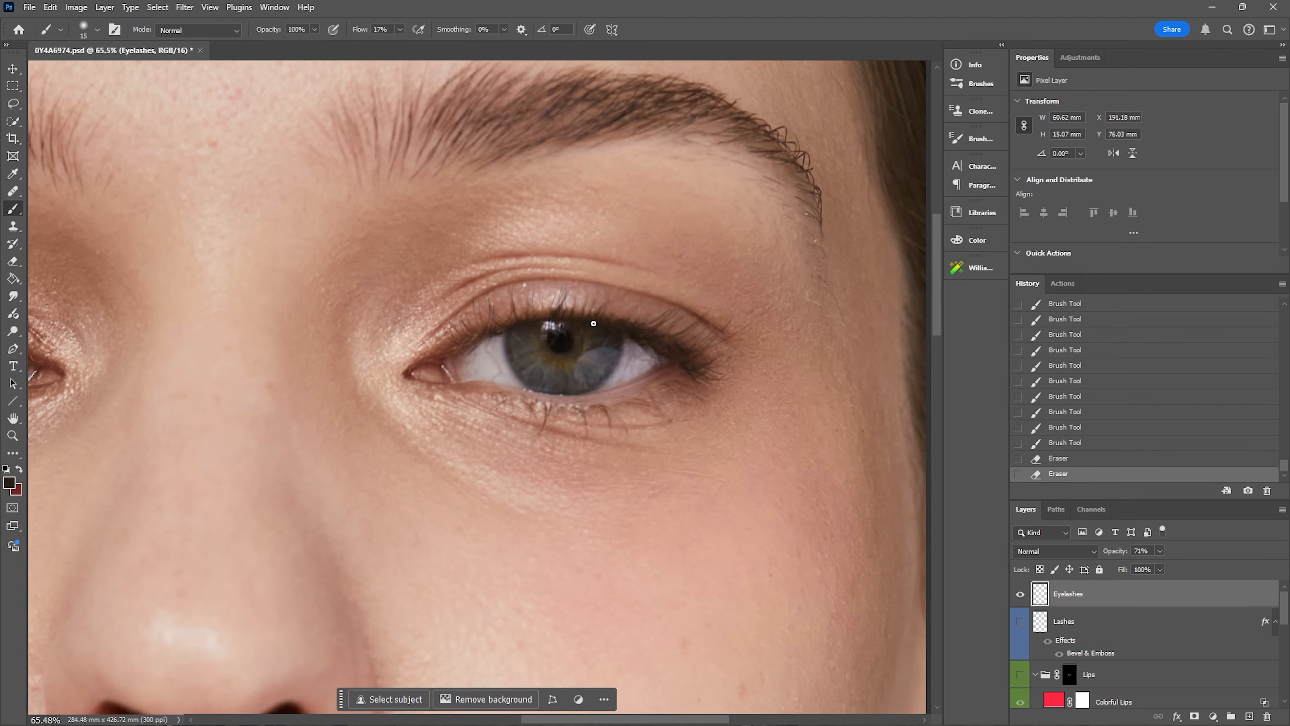
pyautogui.moveTo(593, 323); pyautogui.dragTo(615, 301)
pyautogui.moveTo(609, 321); pyautogui.dragTo(636, 308)
pyautogui.moveTo(631, 324)
pyautogui.mouseDown()
pyautogui.moveTo(642, 310)
pyautogui.moveTo(574, 314)
pyautogui.mouseUp()
# Erase stray lash strokes around the inner corner of the eye
pyautogui.press('e')
pyautogui.moveTo(491, 354); pyautogui.dragTo(477, 370)
pyautogui.moveTo(443, 318)
pyautogui.mouseDown()
pyautogui.moveTo(483, 282)
pyautogui.moveTo(431, 289)
pyautogui.mouseUp()
# Paint short, fine lashes with the Brush along the upper lash line near the inner corner
pyautogui.press('b')
pyautogui.moveTo(503, 331); pyautogui.dragTo(496, 323)
pyautogui.moveTo(498, 333); pyautogui.dragTo(485, 323)
pyautogui.moveTo(488, 335); pyautogui.dragTo(480, 326)
pyautogui.moveTo(483, 337); pyautogui.dragTo(469, 331)
pyautogui.moveTo(473, 343)
pyautogui.mouseDown()
pyautogui.moveTo(463, 334)
pyautogui.moveTo(492, 310)
pyautogui.mouseUp()
pyautogui.moveTo(494, 329); pyautogui.dragTo(478, 316)
# Zoom out to 25% and toggle the Eyelashes layer's visibility to compare the eye with and without painted lashes
pyautogui.click(12, 436)
pyautogui.rightClick(632, 324)
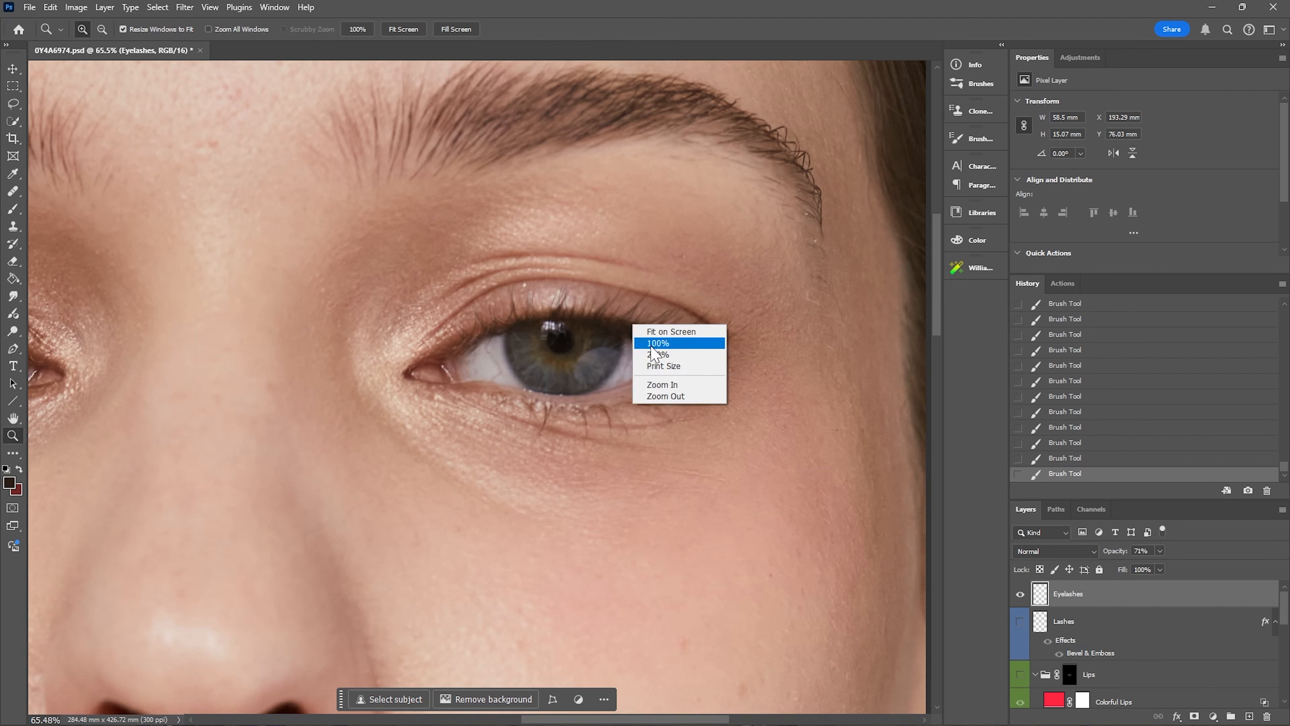
pyautogui.click(653, 395)
pyautogui.rightClick(624, 324)
pyautogui.click(651, 396)
pyautogui.rightClick(617, 329)
pyautogui.click(639, 401)
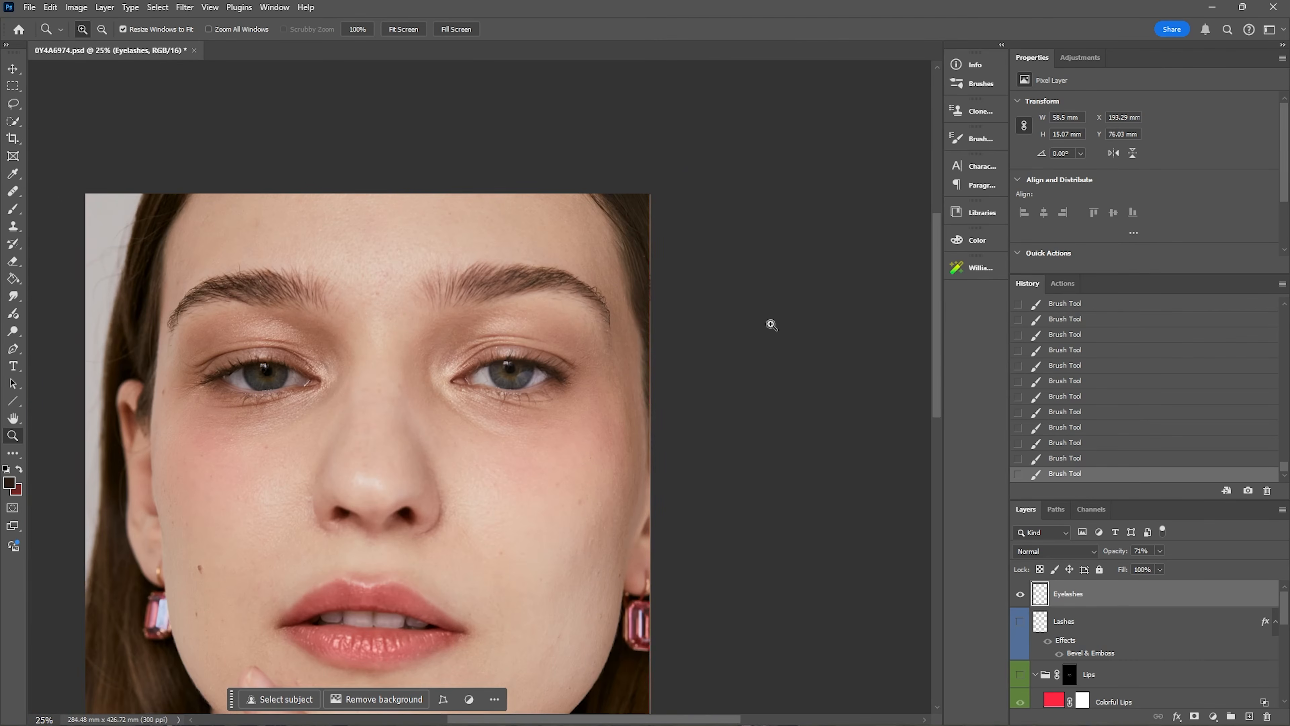
pyautogui.click(1020, 596)
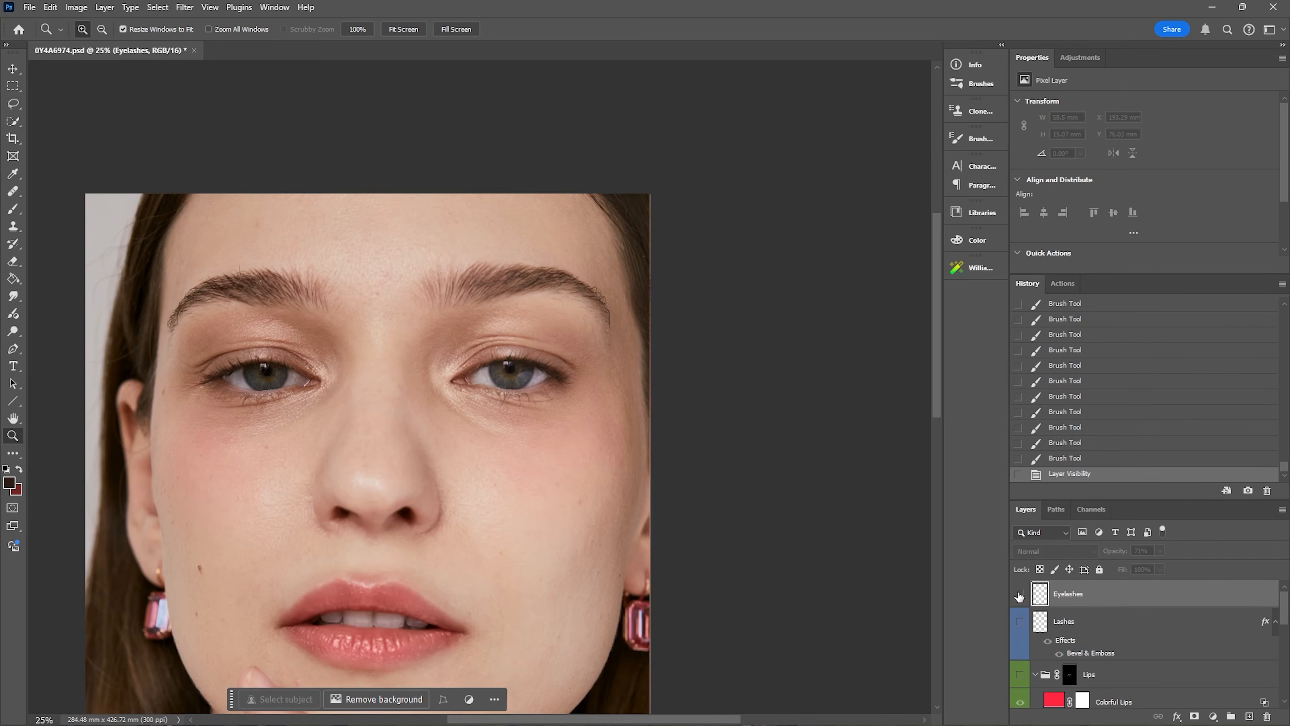
pyautogui.click(1020, 596)
pyautogui.click(1020, 596)
pyautogui.click(1019, 595)
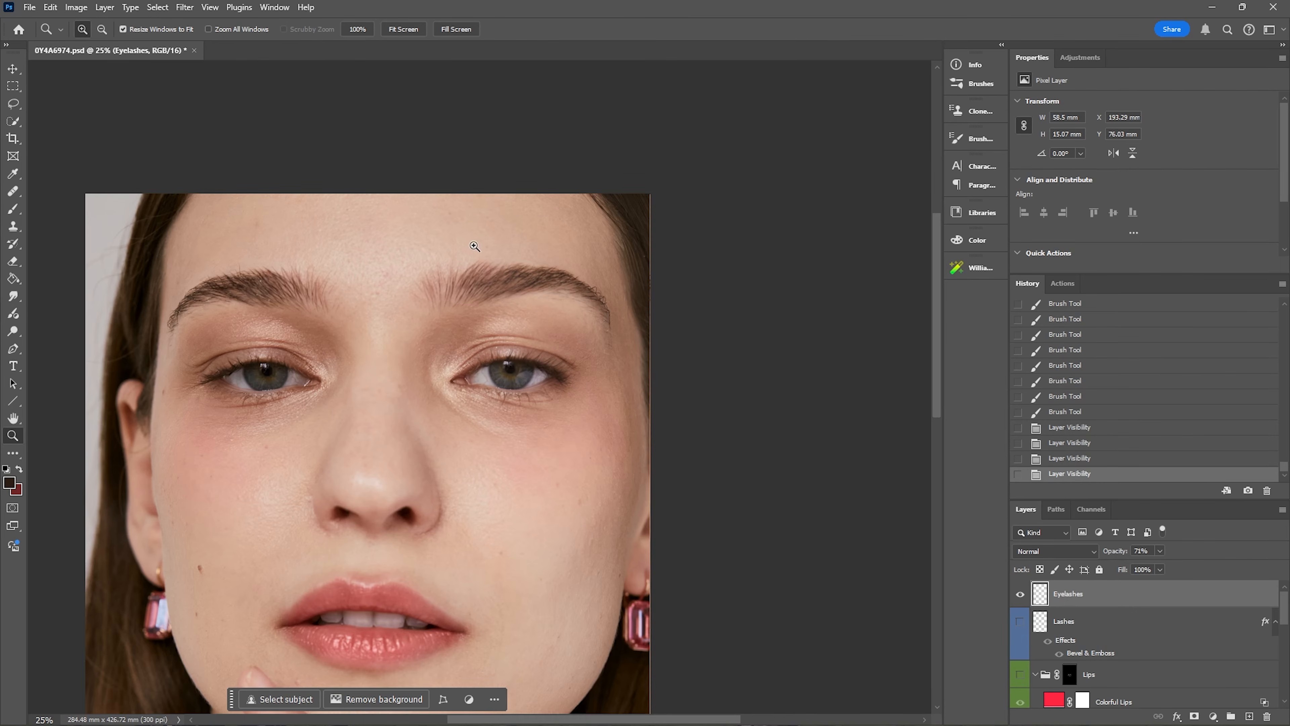
# Sample the brow hair colour with the Brush and add a new layer named Brows above Eyelashes
pyautogui.click(464, 245)
pyautogui.click(473, 254)
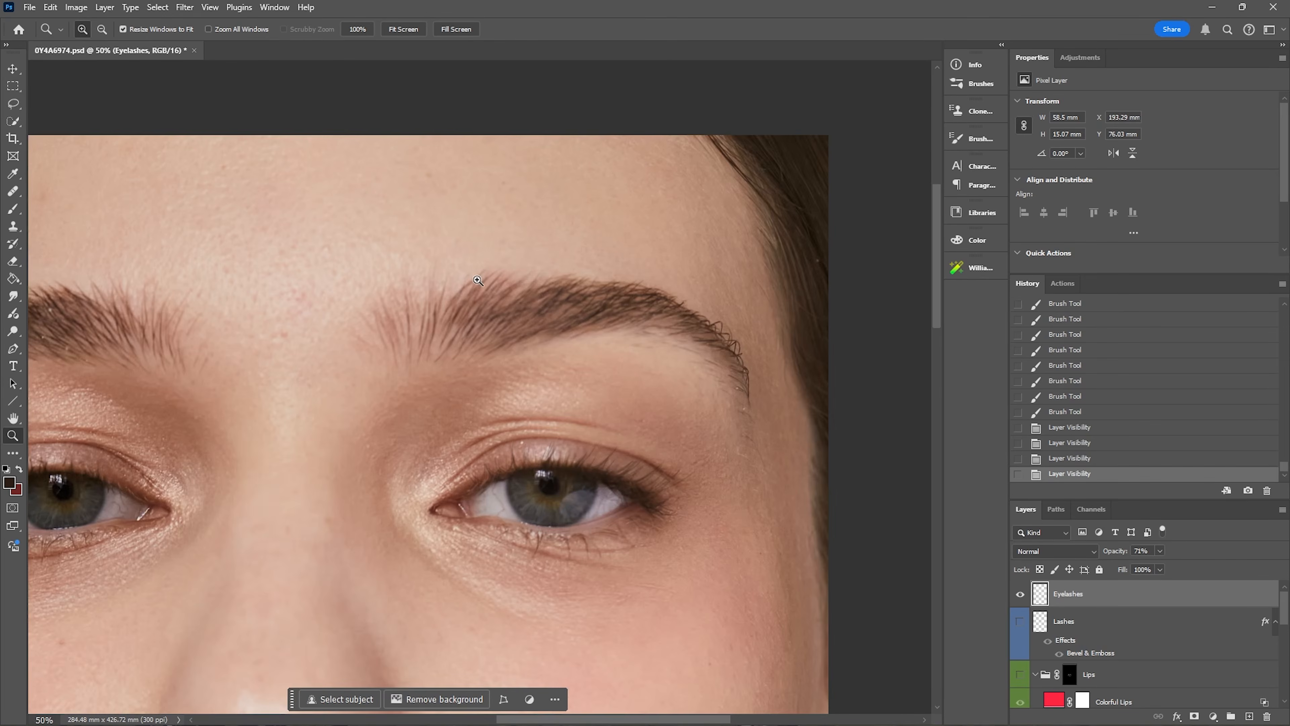
pyautogui.click(475, 285)
pyautogui.click(13, 208)
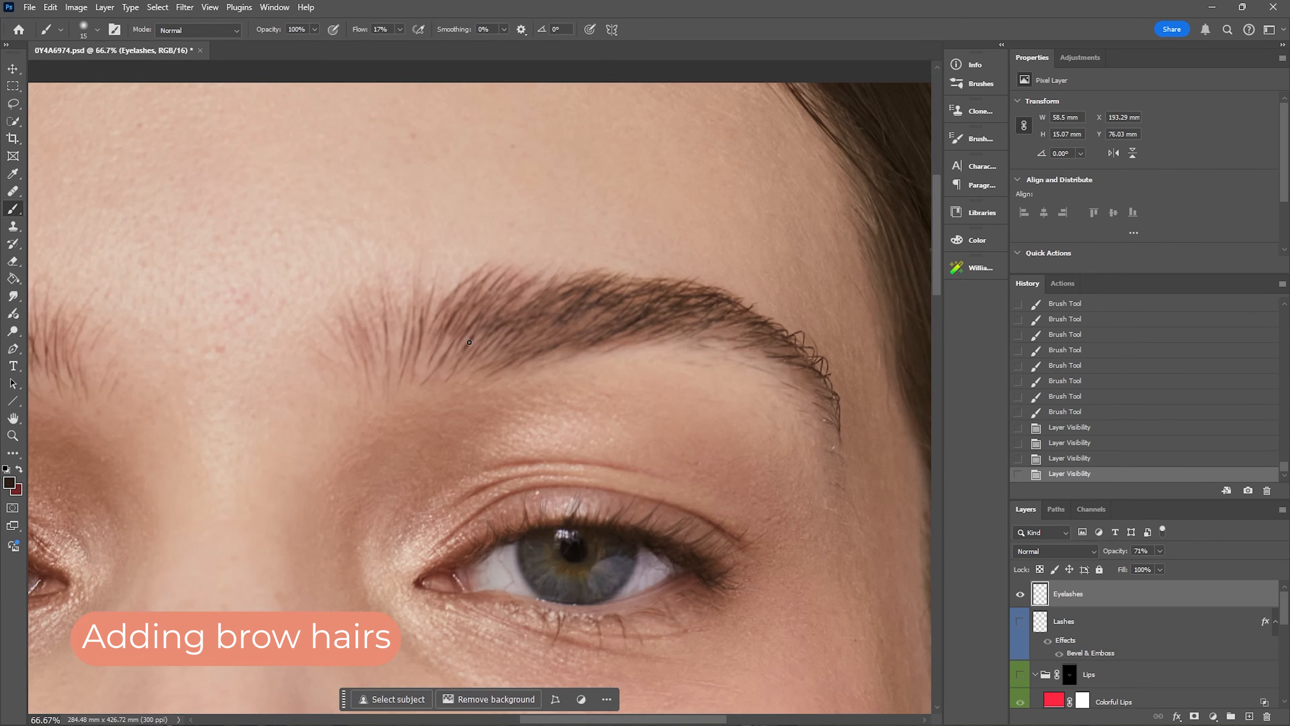
pyautogui.keyDown('alt'); pyautogui.click(643, 316); pyautogui.keyUp('alt')
pyautogui.click(1249, 716)
pyautogui.doubleClick(1070, 599)
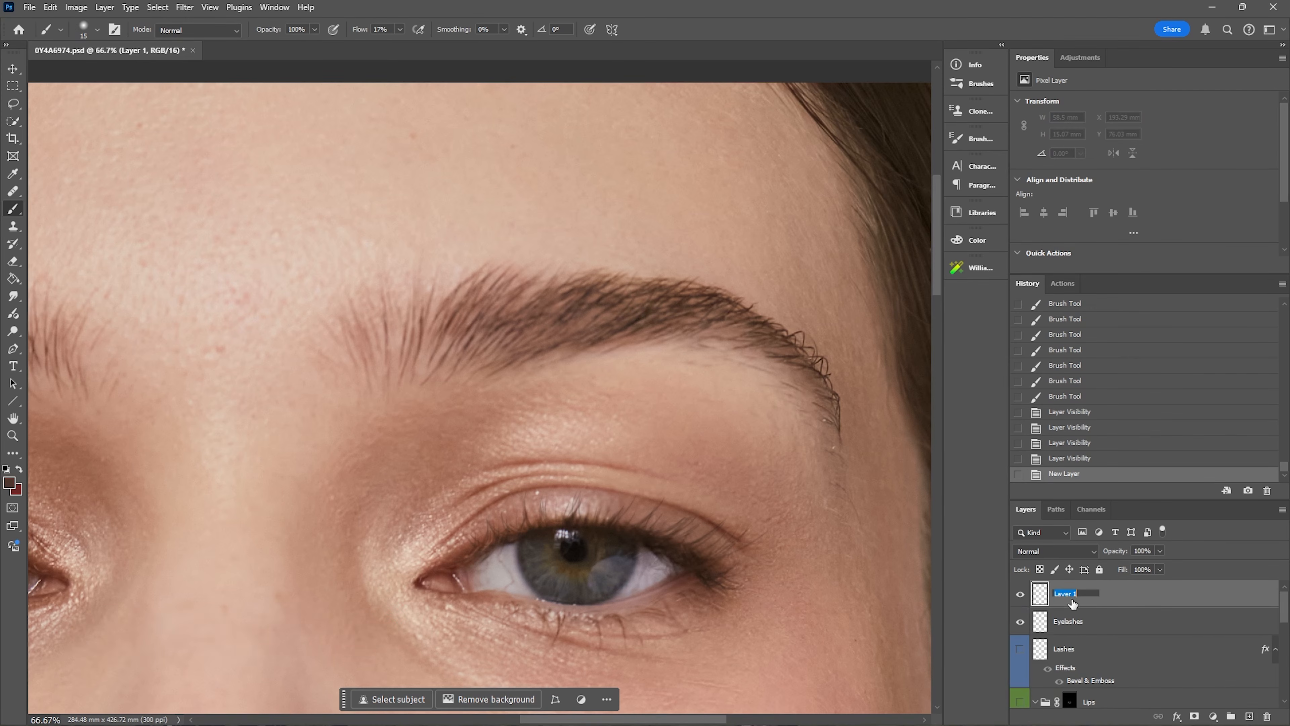
pyautogui.write('Brows')
pyautogui.press('Return')
# Paint fine hair strokes following the hair direction in the sparse inner end of the eyebrow
pyautogui.moveTo(407, 392)
pyautogui.mouseDown()
pyautogui.moveTo(401, 325)
pyautogui.moveTo(420, 320)
pyautogui.mouseUp()
pyautogui.moveTo(422, 370)
pyautogui.mouseDown()
pyautogui.moveTo(448, 289)
pyautogui.moveTo(424, 379)
pyautogui.moveTo(466, 296)
pyautogui.moveTo(447, 373)
pyautogui.moveTo(512, 292)
pyautogui.moveTo(443, 377)
pyautogui.moveTo(462, 338)
pyautogui.mouseUp()
pyautogui.moveTo(447, 379)
pyautogui.mouseDown()
pyautogui.moveTo(483, 341)
pyautogui.moveTo(453, 360)
pyautogui.moveTo(469, 368)
pyautogui.moveTo(525, 296)
pyautogui.moveTo(467, 361)
pyautogui.moveTo(507, 333)
pyautogui.mouseUp()
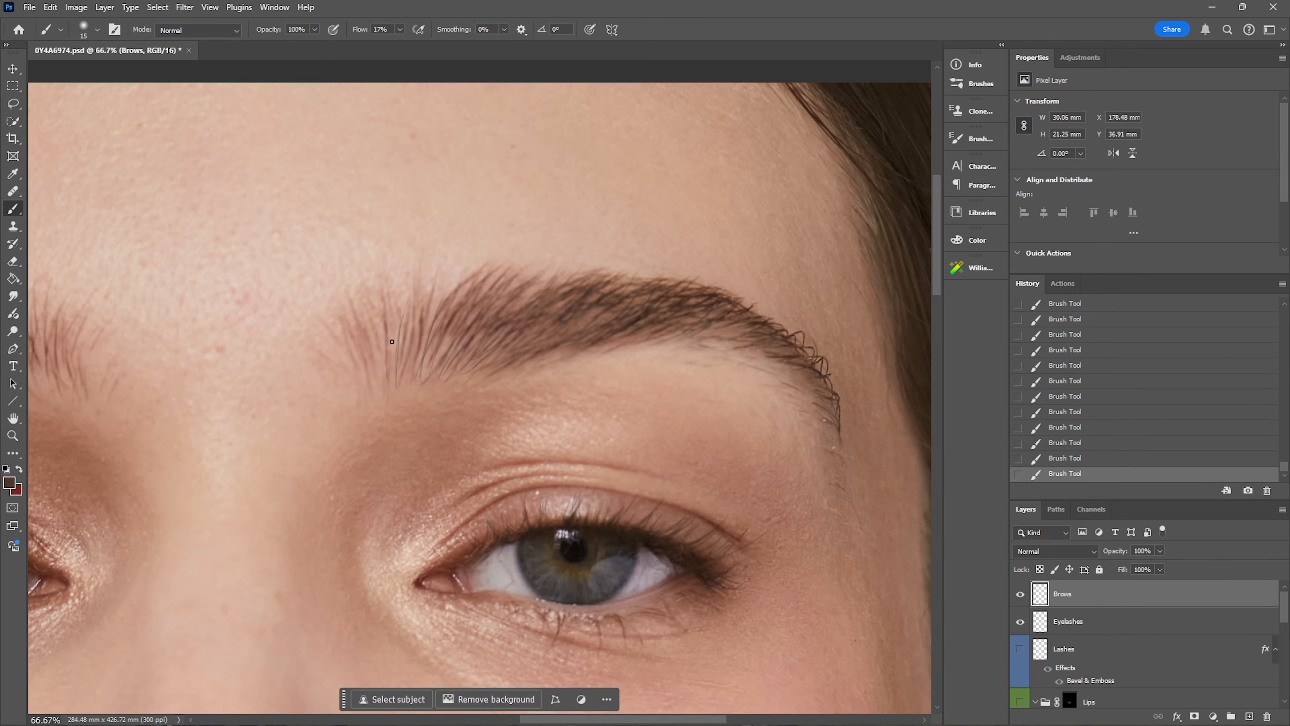
pyautogui.moveTo(375, 390); pyautogui.dragTo(368, 355)
# Lower the Brows layer's opacity to 53%
pyautogui.click(1160, 550)
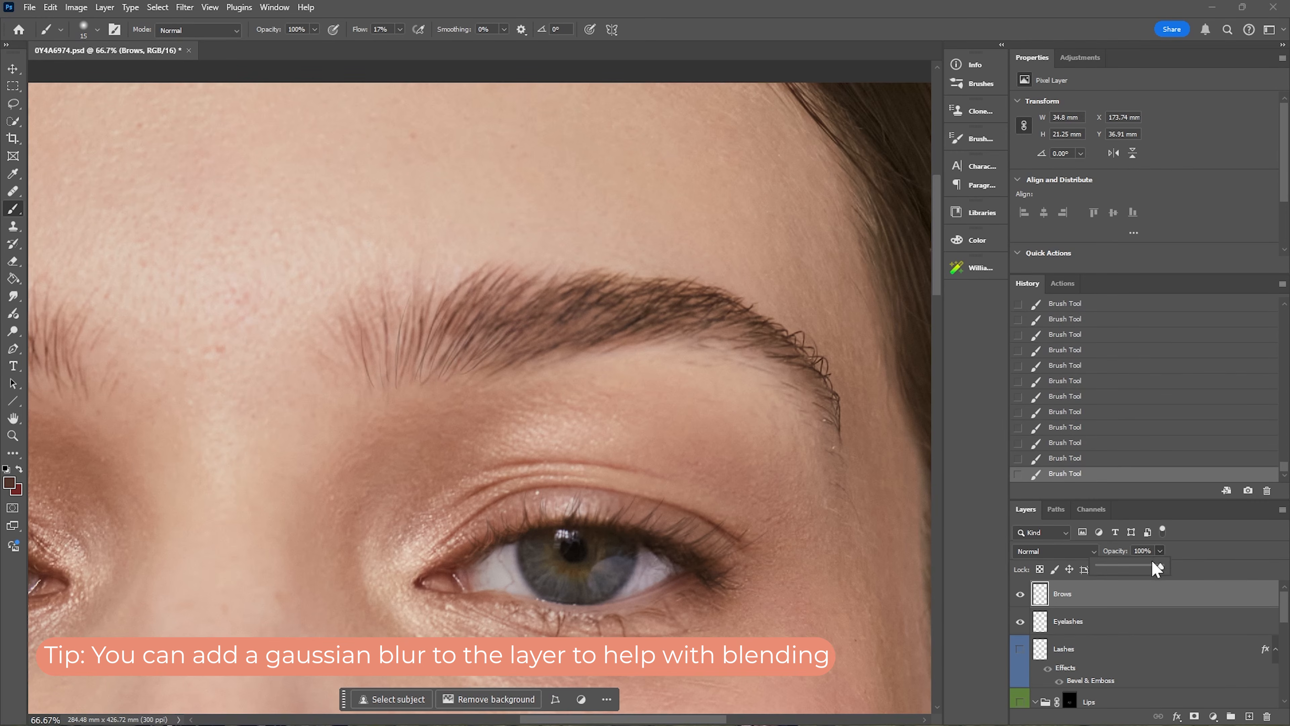
pyautogui.click(1135, 567)
pyautogui.moveTo(1134, 567); pyautogui.dragTo(1130, 566)
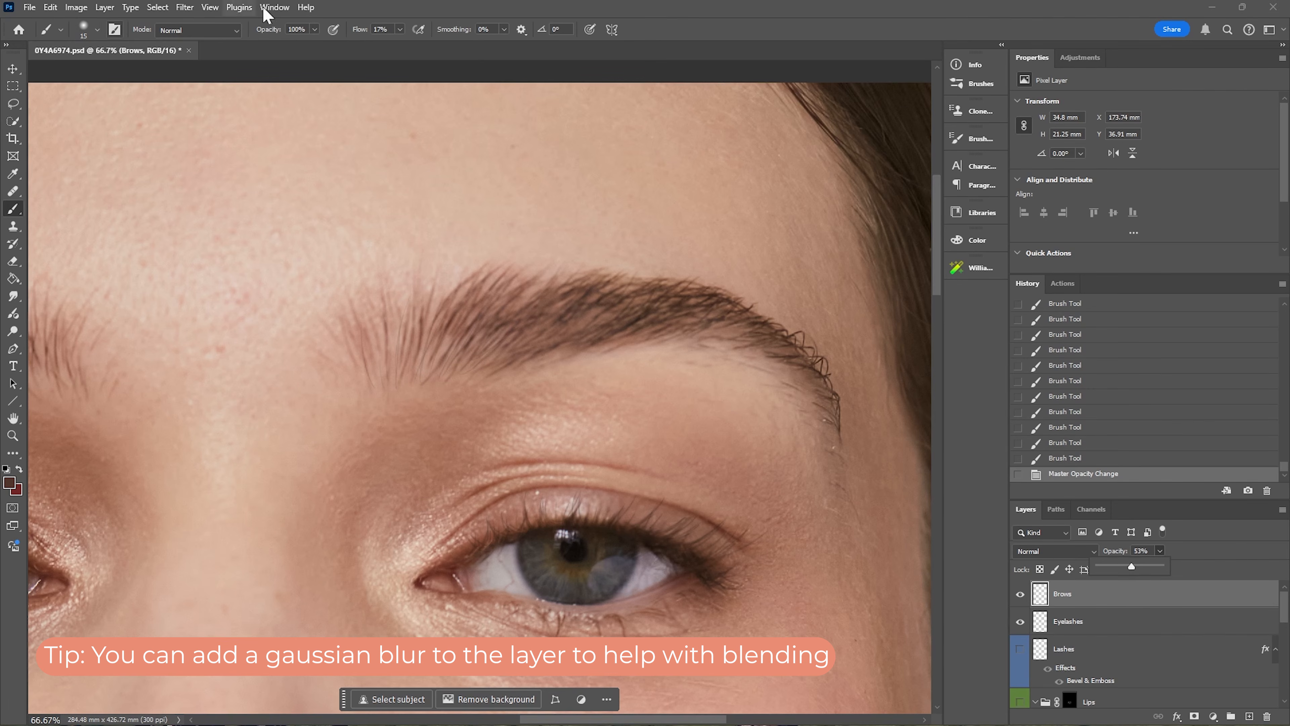
# Reduce the brush flow to 12% and paint more fine upward hairs at the inner end of the eyebrow
pyautogui.click(400, 29)
pyautogui.moveTo(400, 46); pyautogui.dragTo(392, 45)
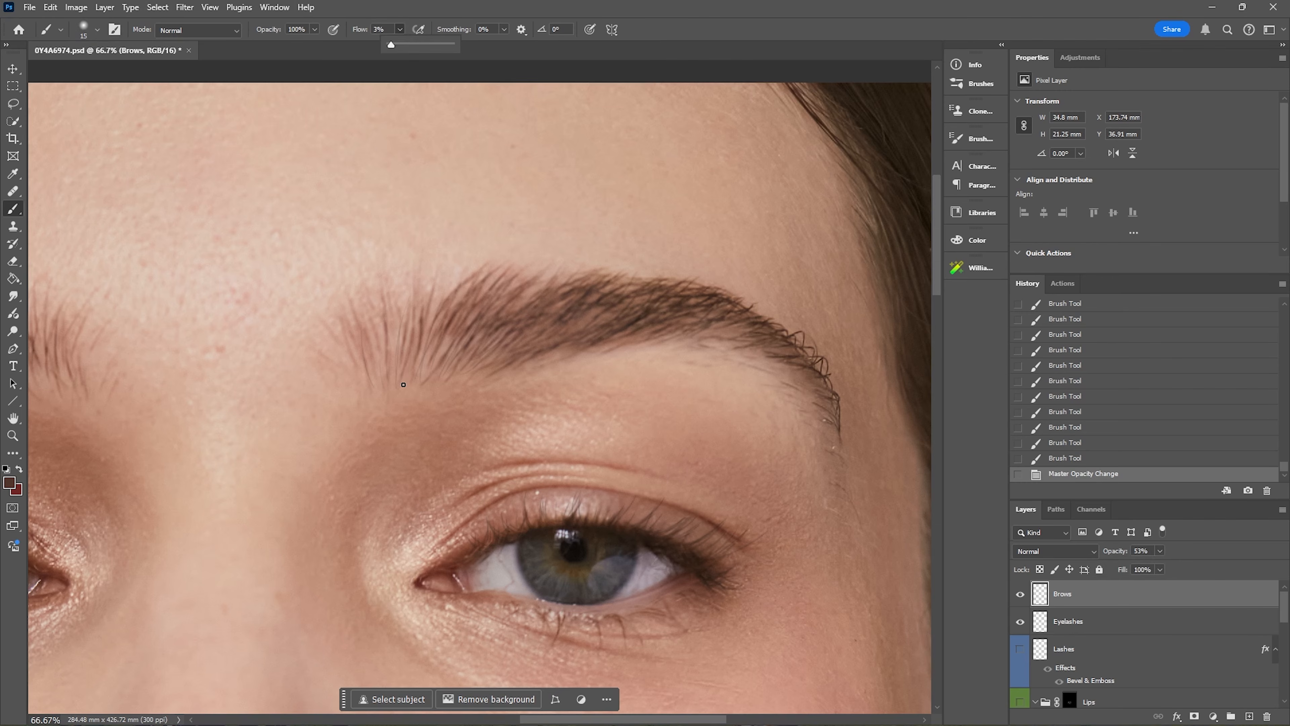
pyautogui.moveTo(405, 379); pyautogui.dragTo(412, 329)
pyautogui.moveTo(412, 328); pyautogui.dragTo(418, 284)
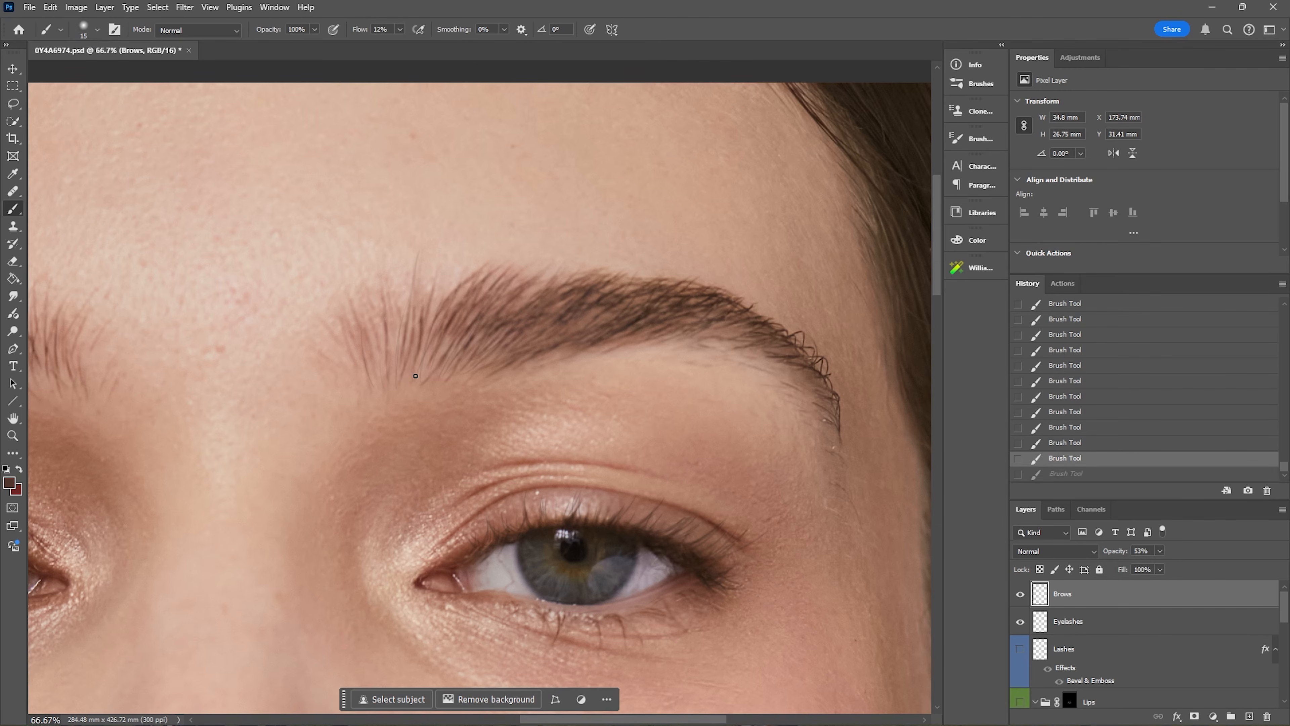
pyautogui.moveTo(415, 374); pyautogui.dragTo(420, 252)
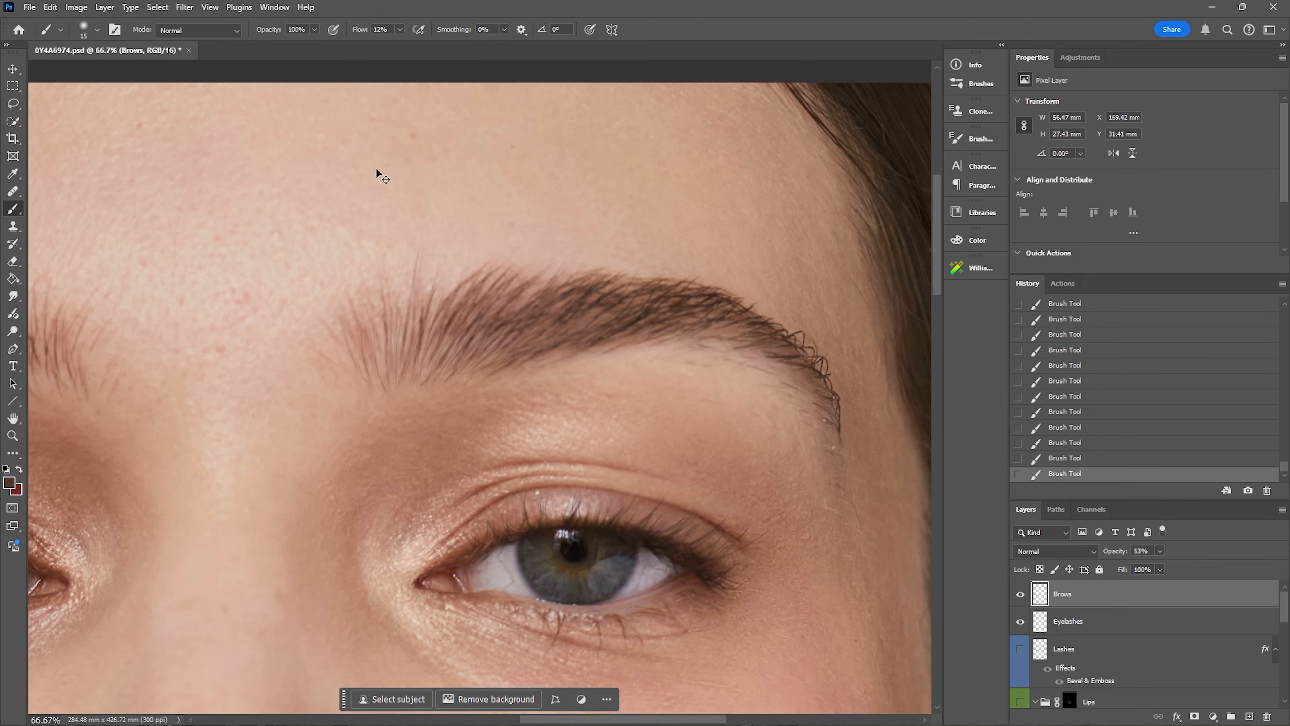
# Zoom out to the whole portrait and toggle the Brows layer's visibility to compare the brow before and after
pyautogui.hotkey('ctrl', '-')
pyautogui.hotkey('ctrl', '-')
pyautogui.hotkey('ctrl', '-')
pyautogui.hotkey('ctrl', '-')
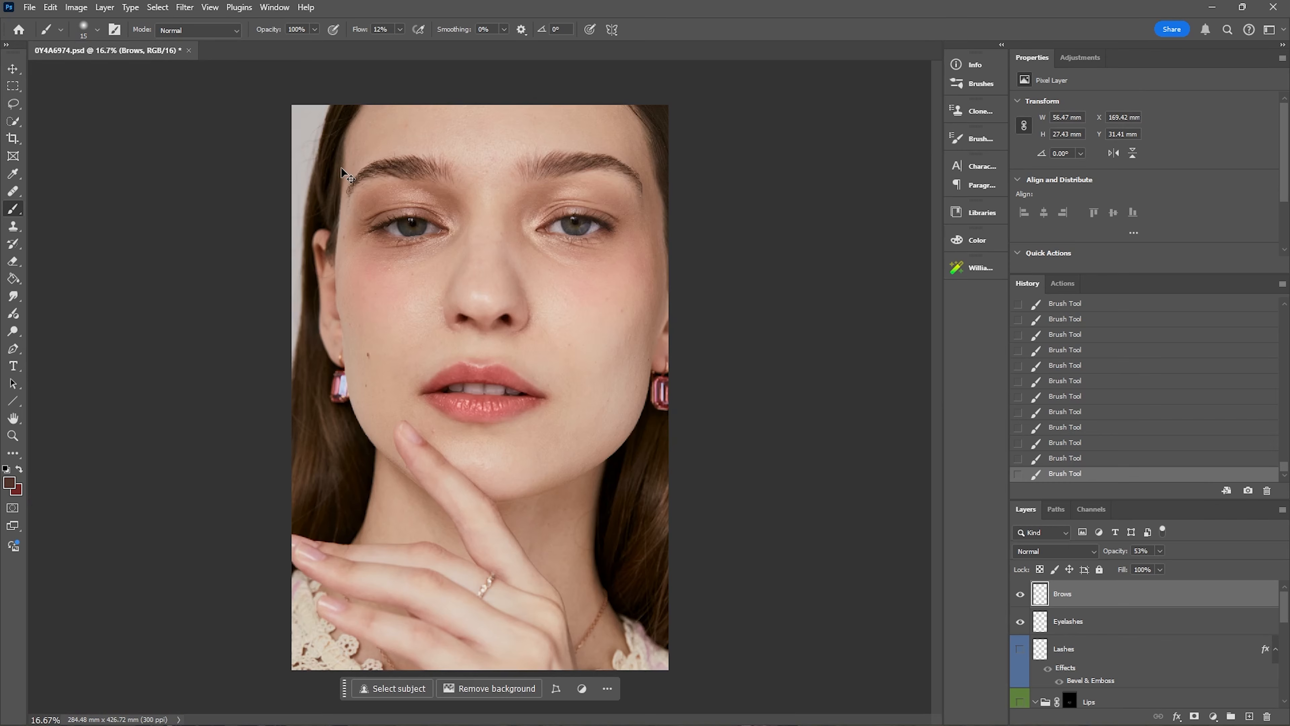
pyautogui.click(1020, 595)
pyautogui.click(1020, 596)
pyautogui.click(1020, 594)
pyautogui.click(1016, 598)
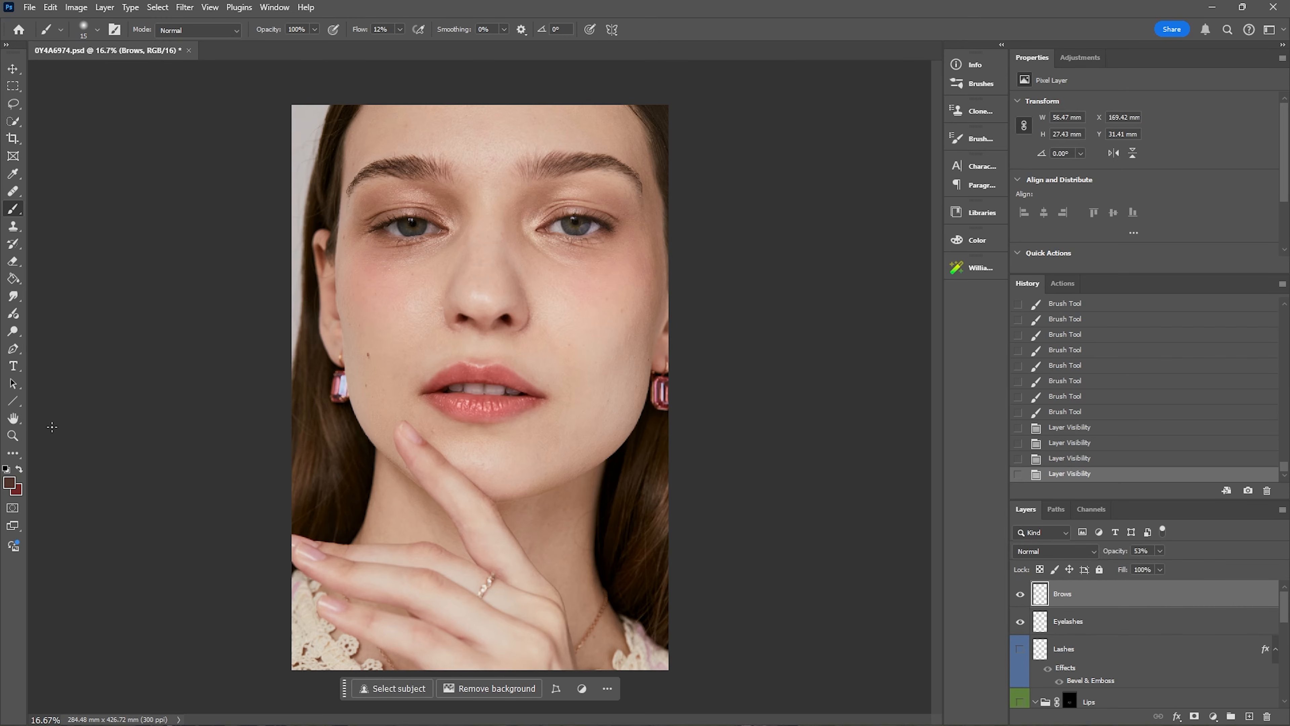
# Run the Williams Academy Brows detail action, sampling dark brown 31221a from the model's eyebrow as the brush colour
pyautogui.scroll(2, 456, 139)
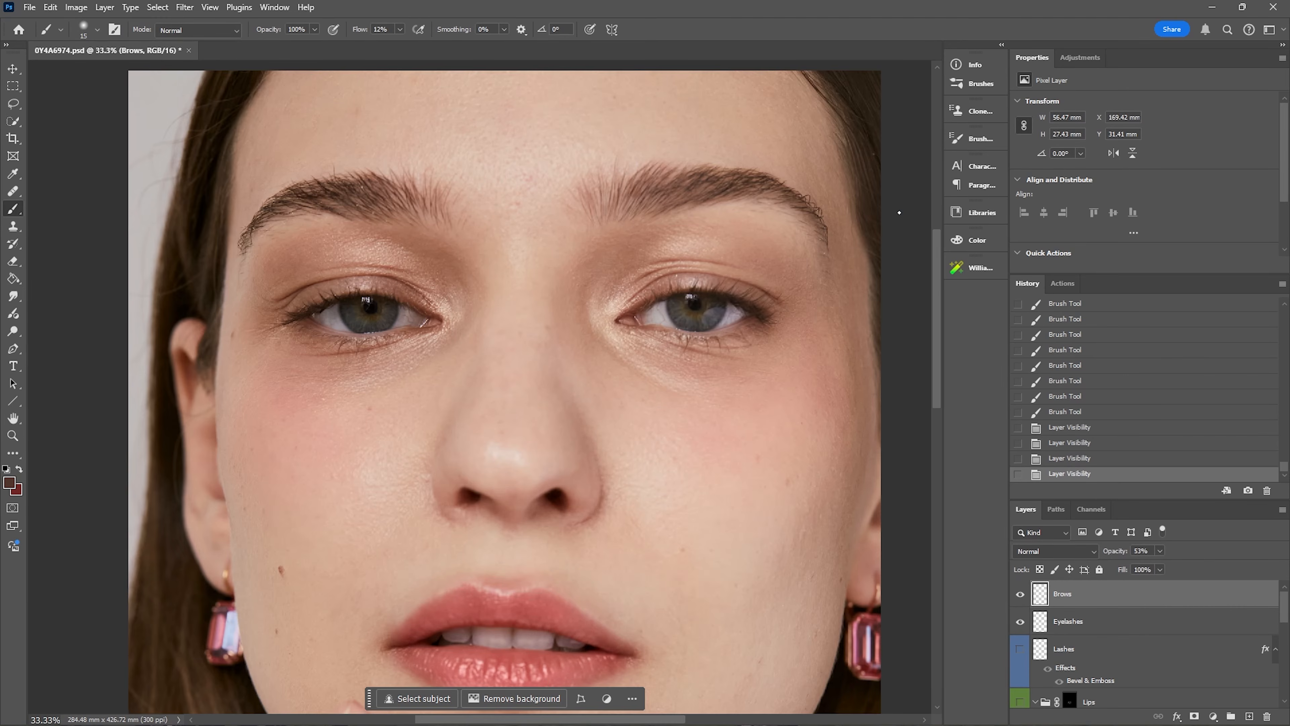
pyautogui.click(972, 268)
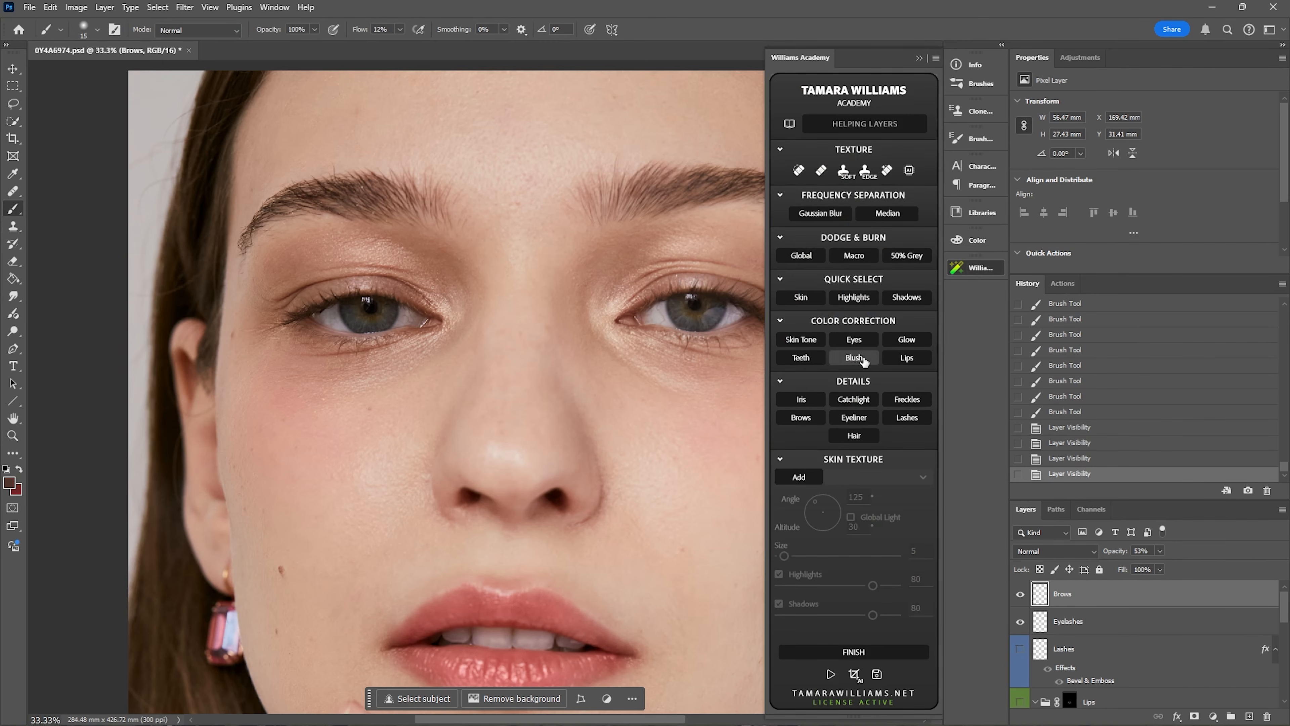
pyautogui.click(802, 418)
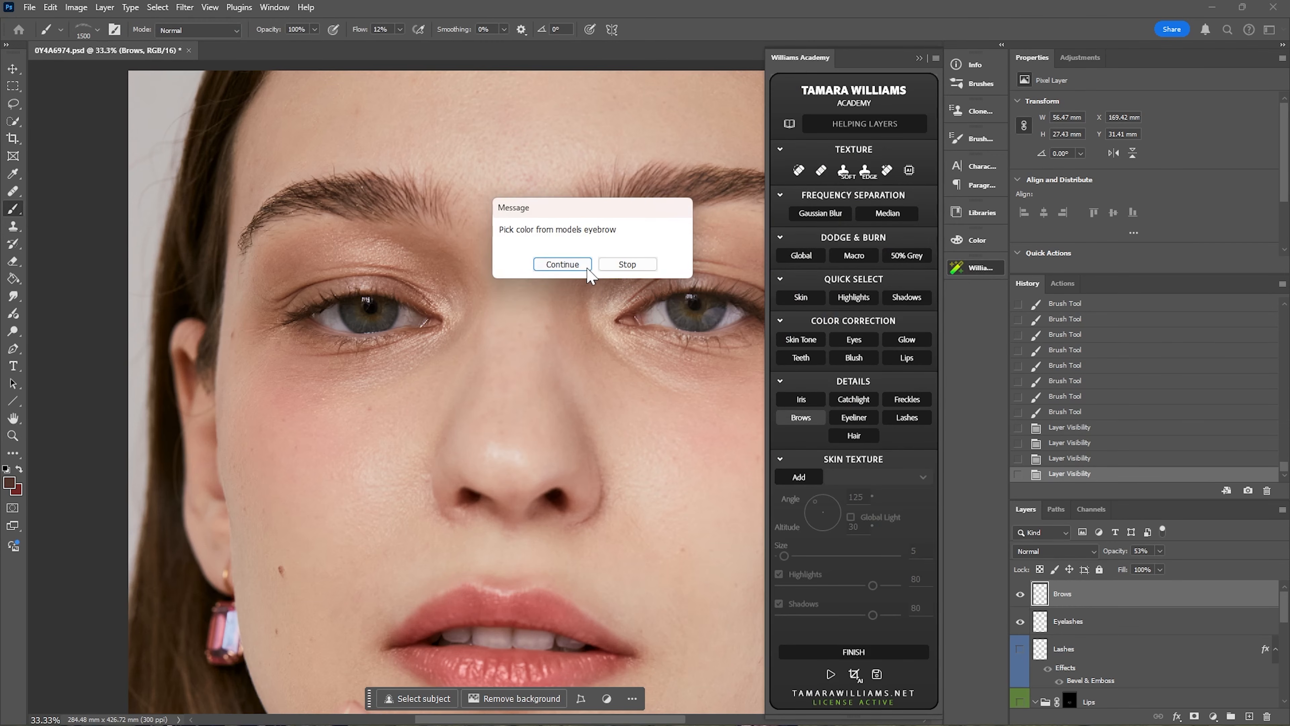
pyautogui.click(563, 264)
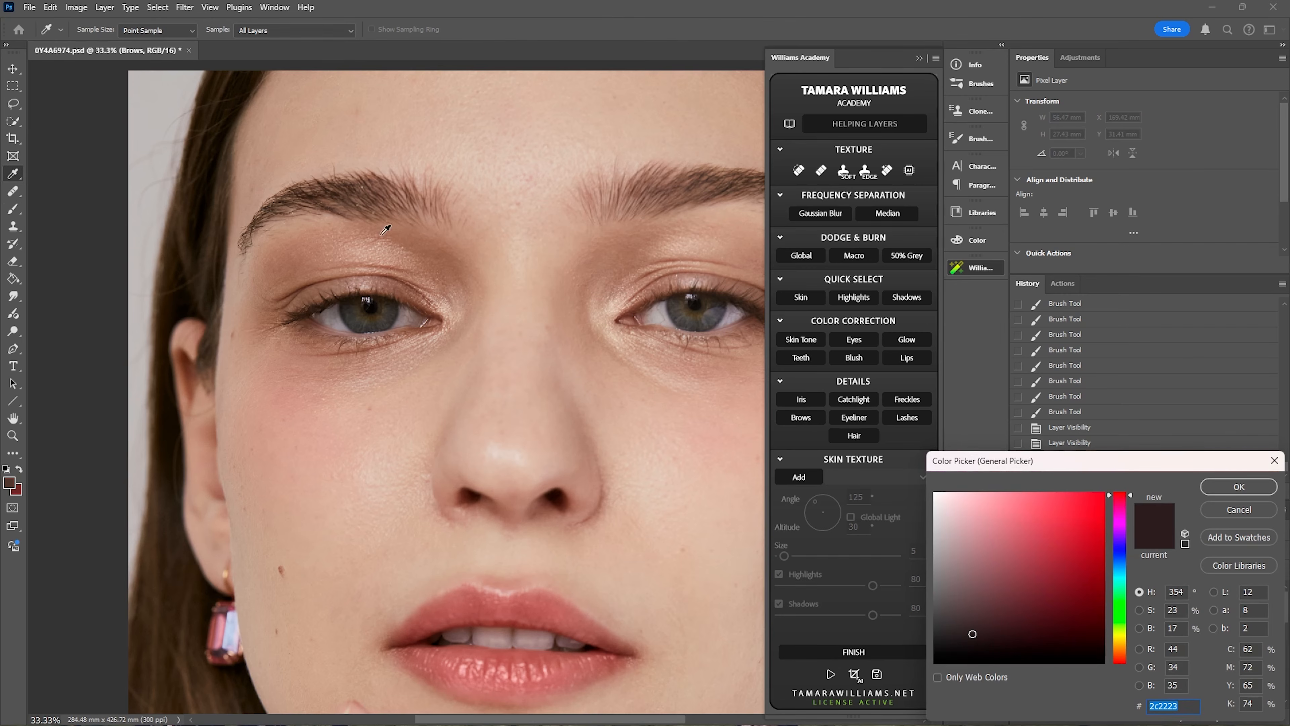
pyautogui.click(331, 184)
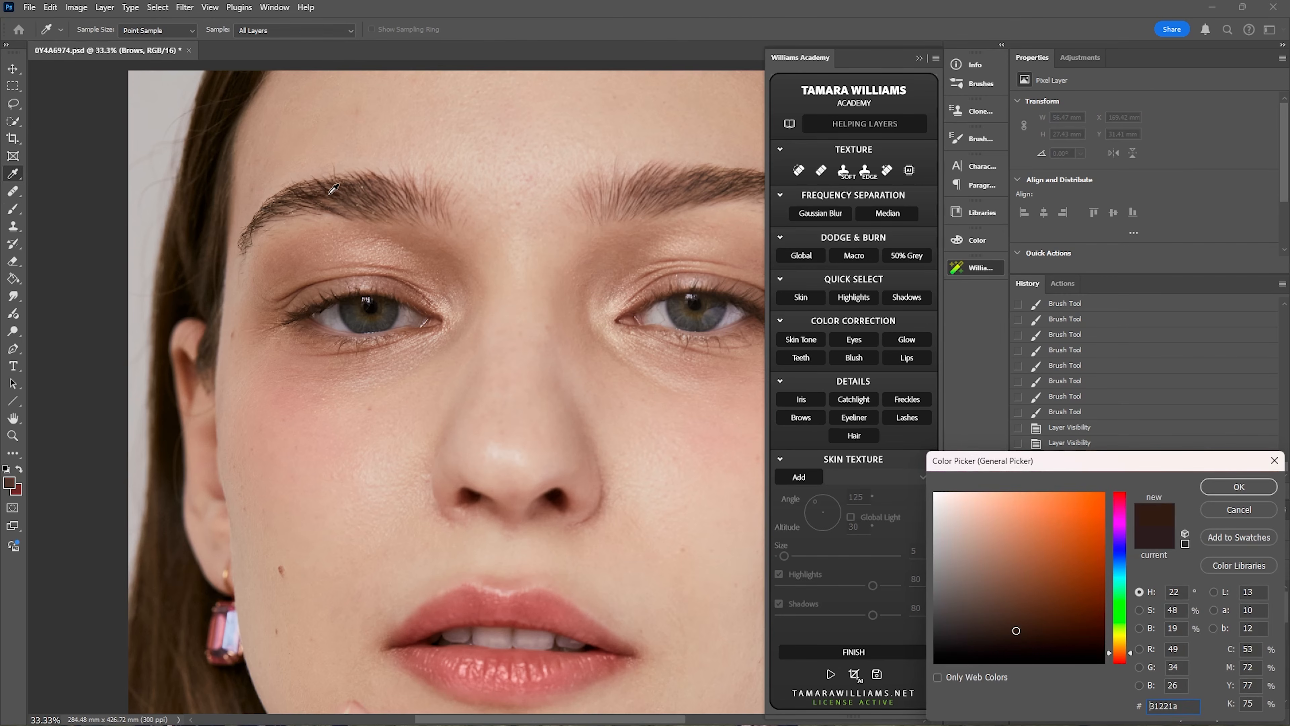
pyautogui.click(1213, 490)
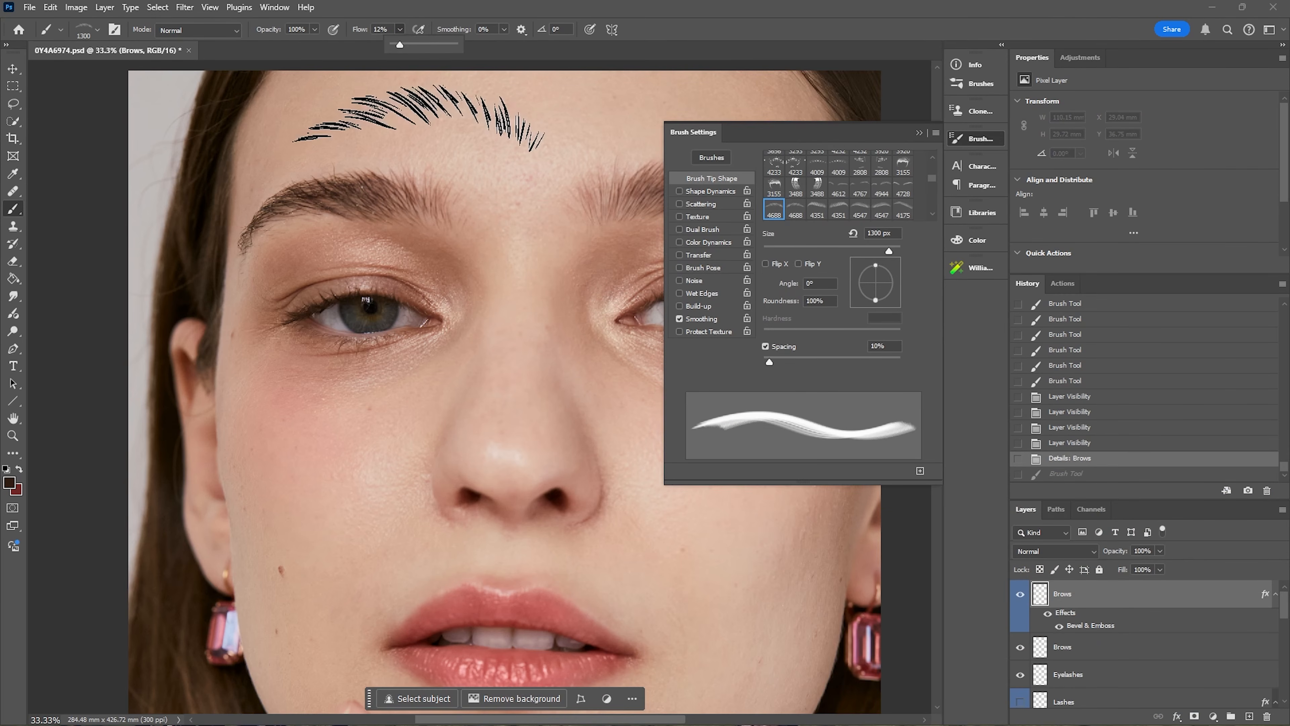
# Set the eyebrow brush flow to 74%, try stamping it over the eyebrow on the image's left, and undo each attempt
pyautogui.moveTo(418, 66)
pyautogui.mouseDown()
pyautogui.moveTo(431, 49)
pyautogui.moveTo(446, 56)
pyautogui.mouseUp()
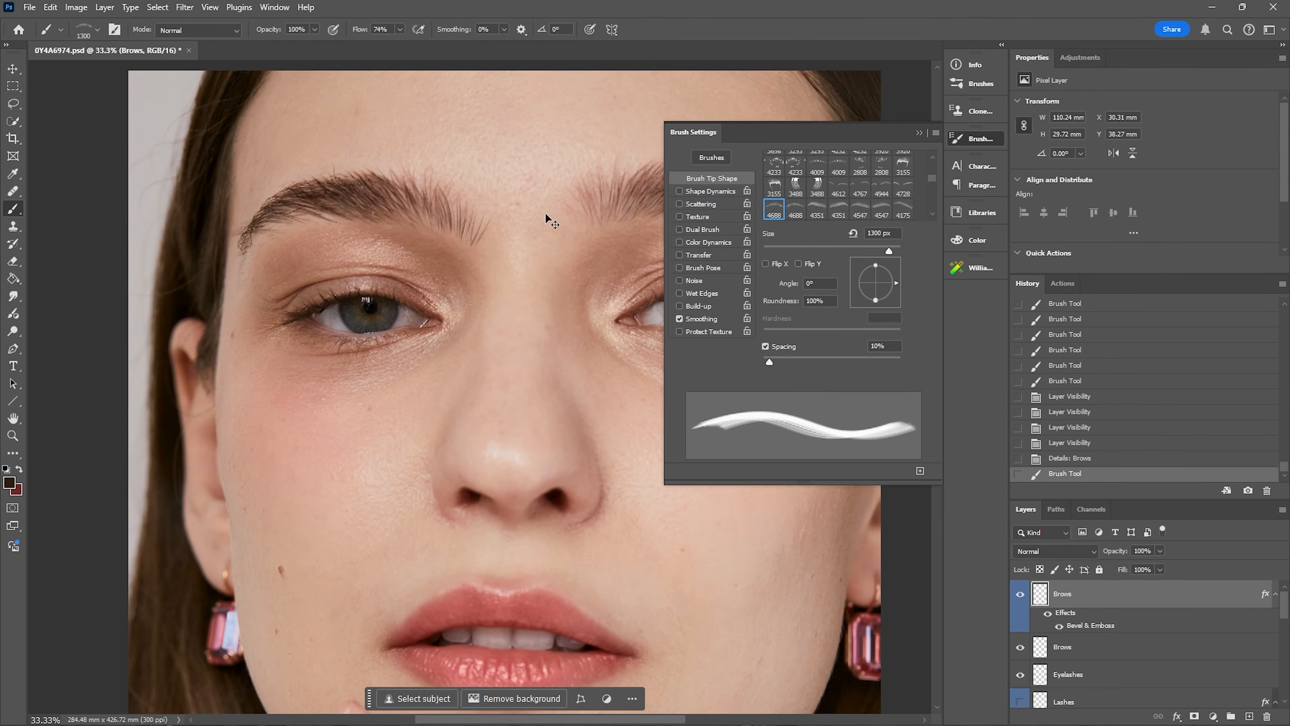
pyautogui.hotkey('ctrl', 'z')
pyautogui.click(342, 206)
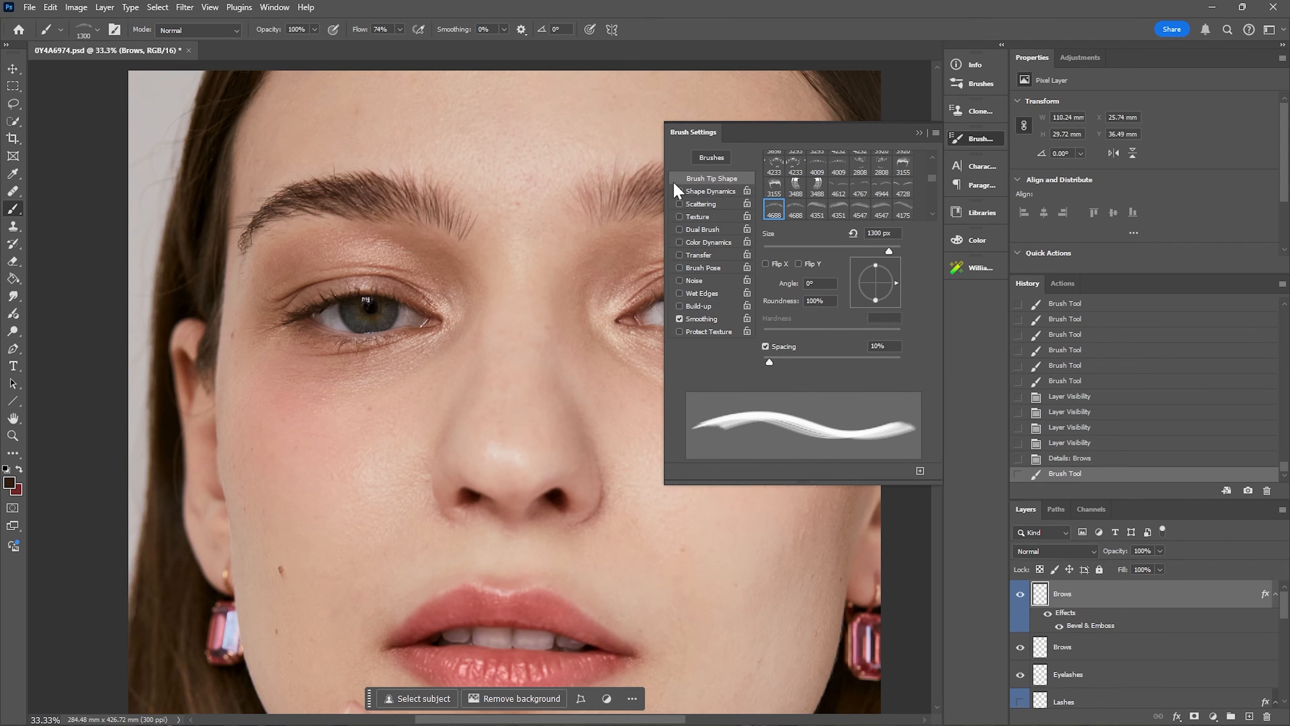
pyautogui.hotkey('ctrl', 'z')
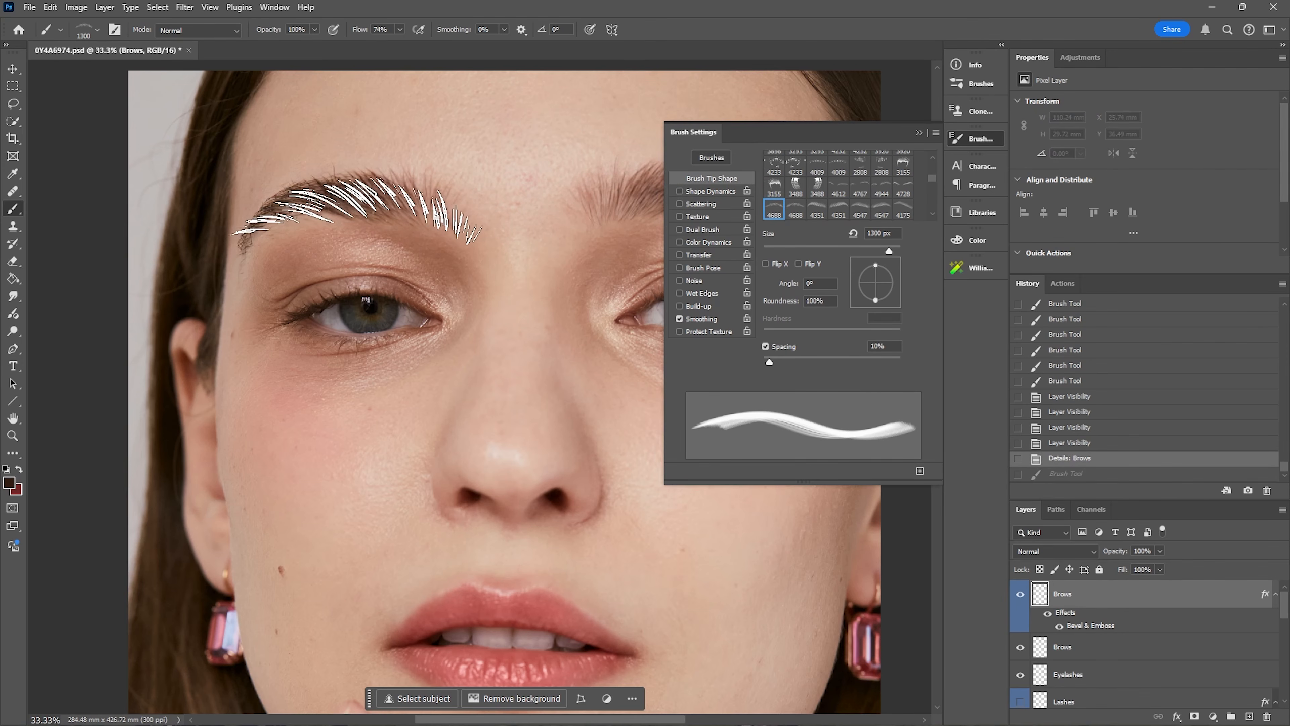
# Stamp the 1300 px eyebrow brush over the image's left eyebrow and erase excess hairs at its outer end
pyautogui.click(352, 206)
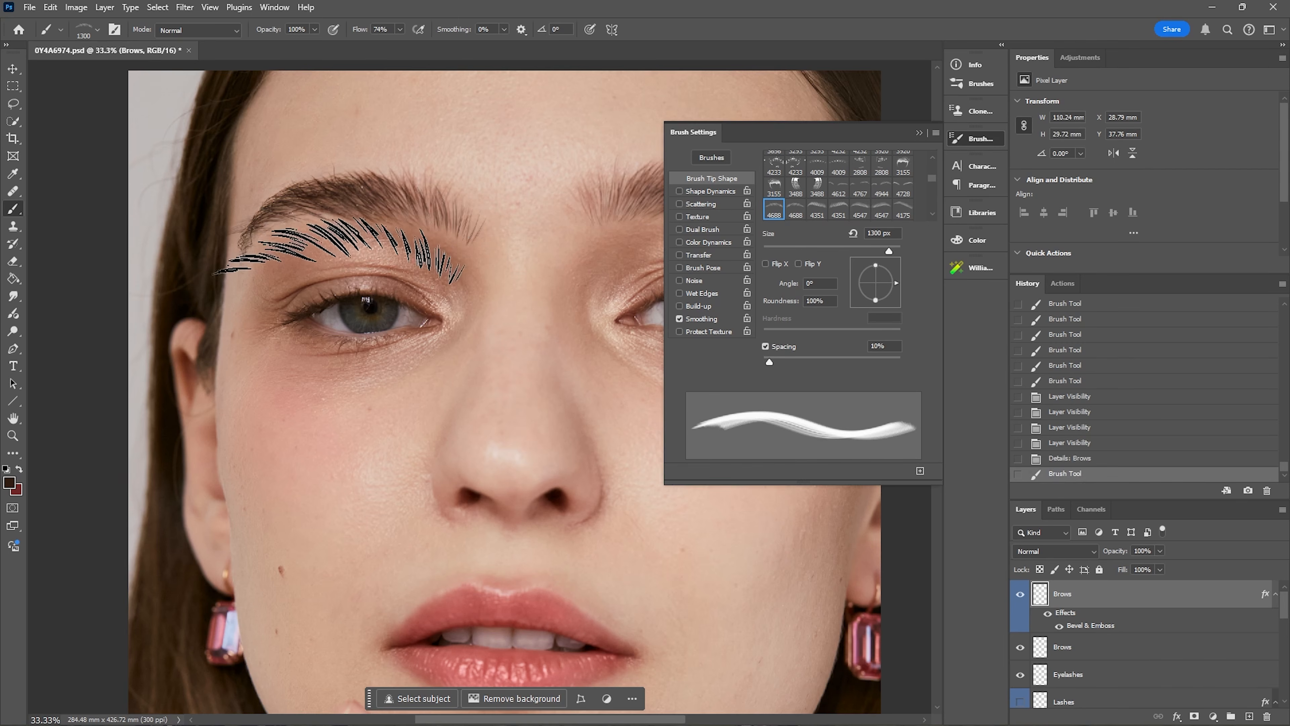
pyautogui.press('e')
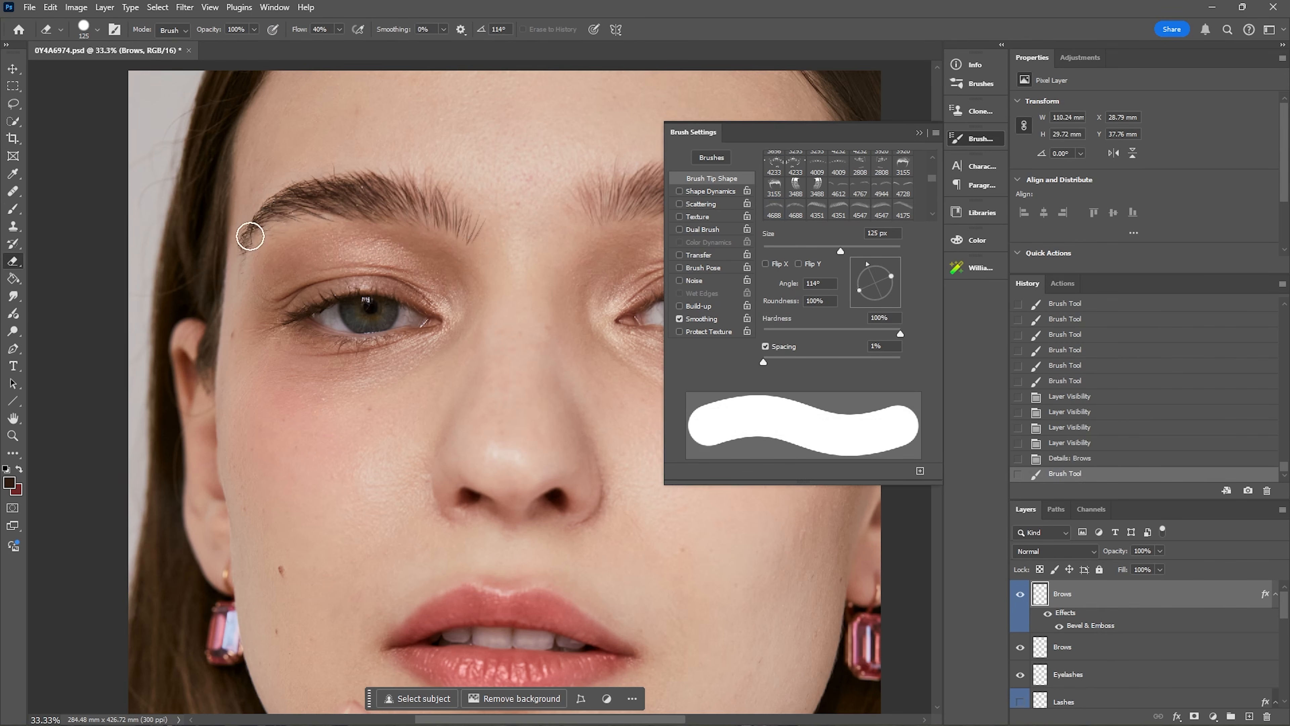
pyautogui.click(255, 189)
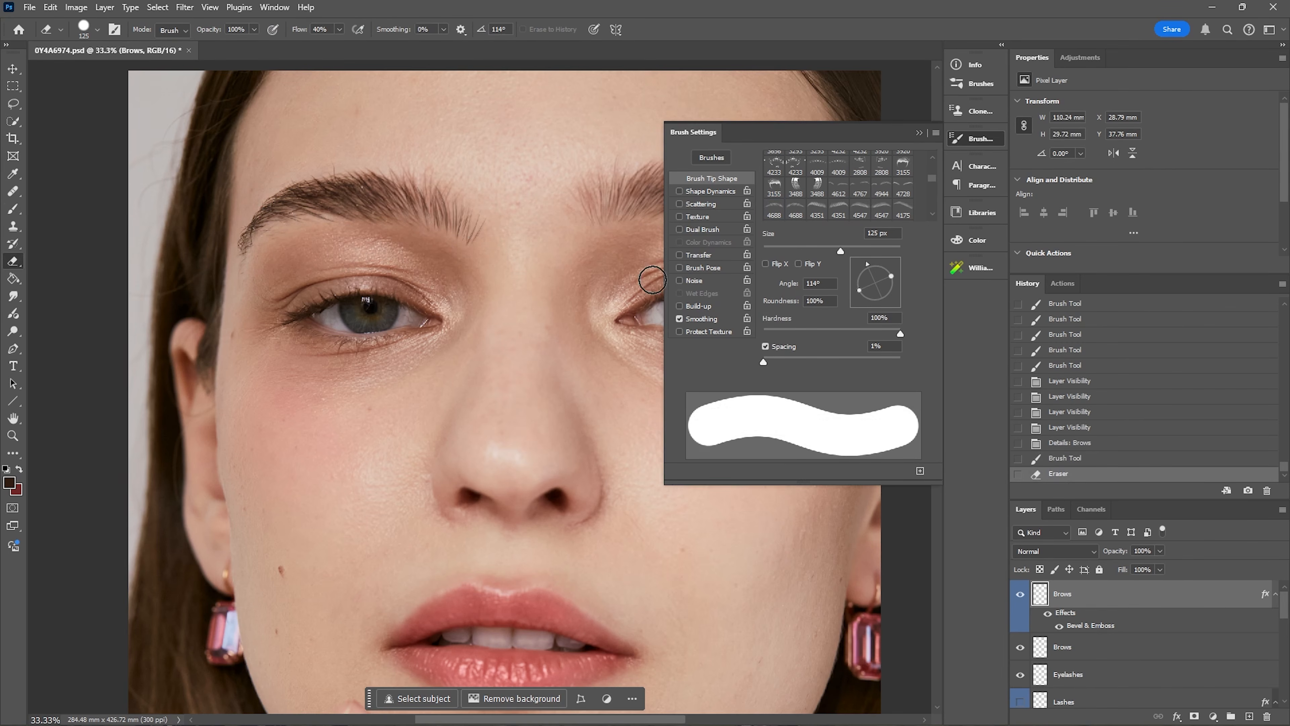
# Toggle the top Brows layer's visibility to compare the stamped eyebrow, leaving the layer hidden
pyautogui.click(1020, 595)
pyautogui.click(1020, 595)
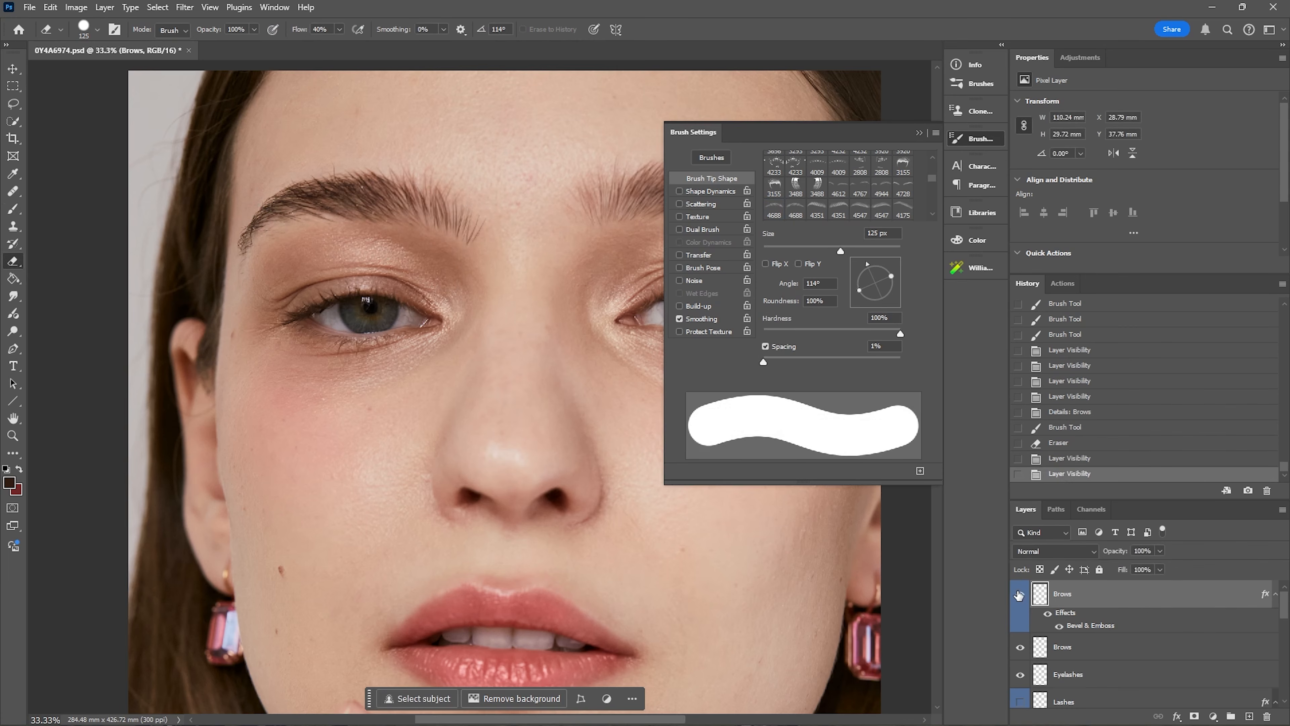
pyautogui.click(1020, 595)
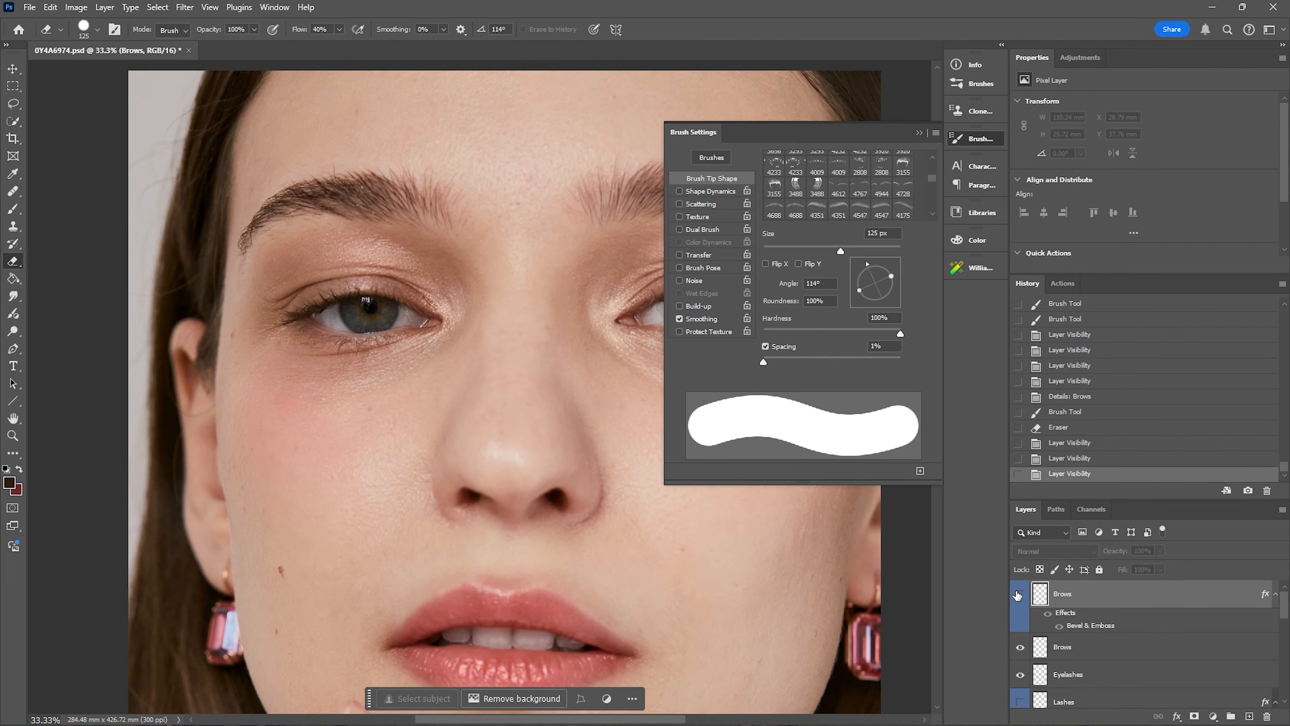
# Show the top Brows layer and erase the stamped hairs over the image's left eyebrow with a 600 px eraser
pyautogui.click(1020, 595)
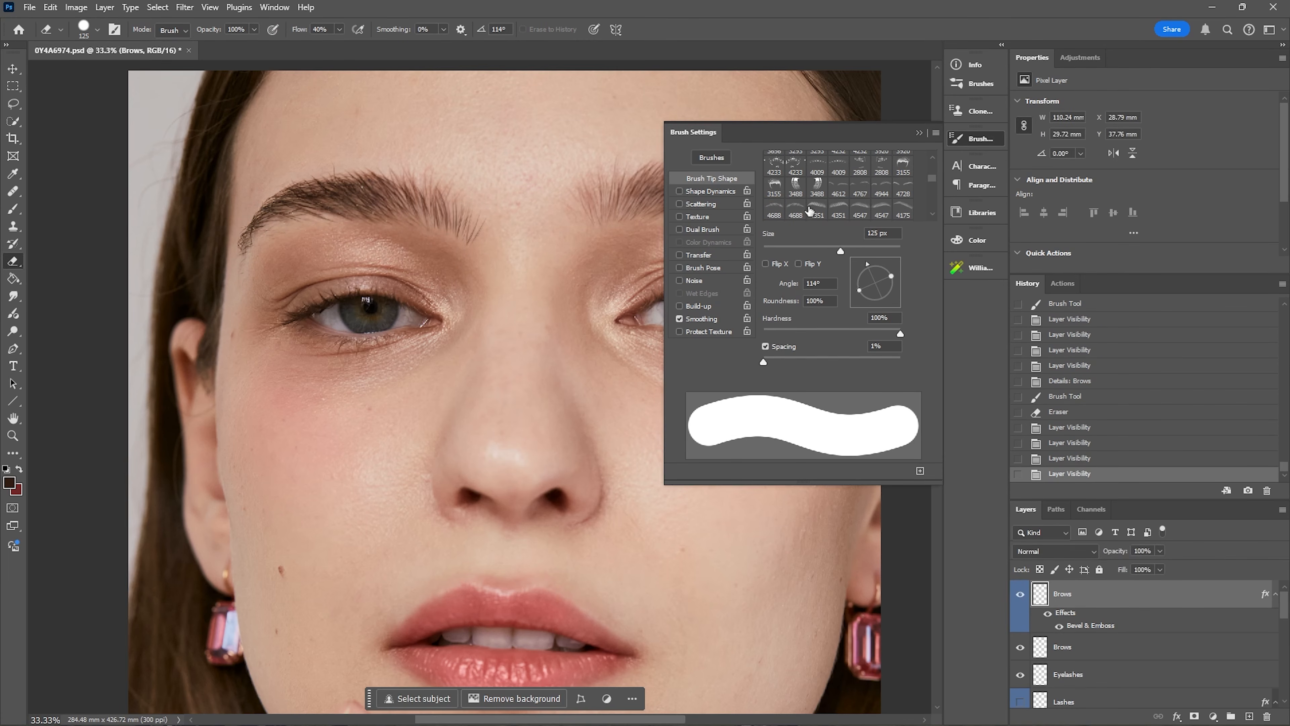
pyautogui.press(']')
pyautogui.press(']')
pyautogui.press(']')
pyautogui.press(']')
pyautogui.press(']')
pyautogui.press(']')
pyautogui.press(']')
pyautogui.press(']')
pyautogui.moveTo(455, 215)
pyautogui.mouseDown()
pyautogui.moveTo(291, 226)
pyautogui.moveTo(249, 263)
pyautogui.mouseUp()
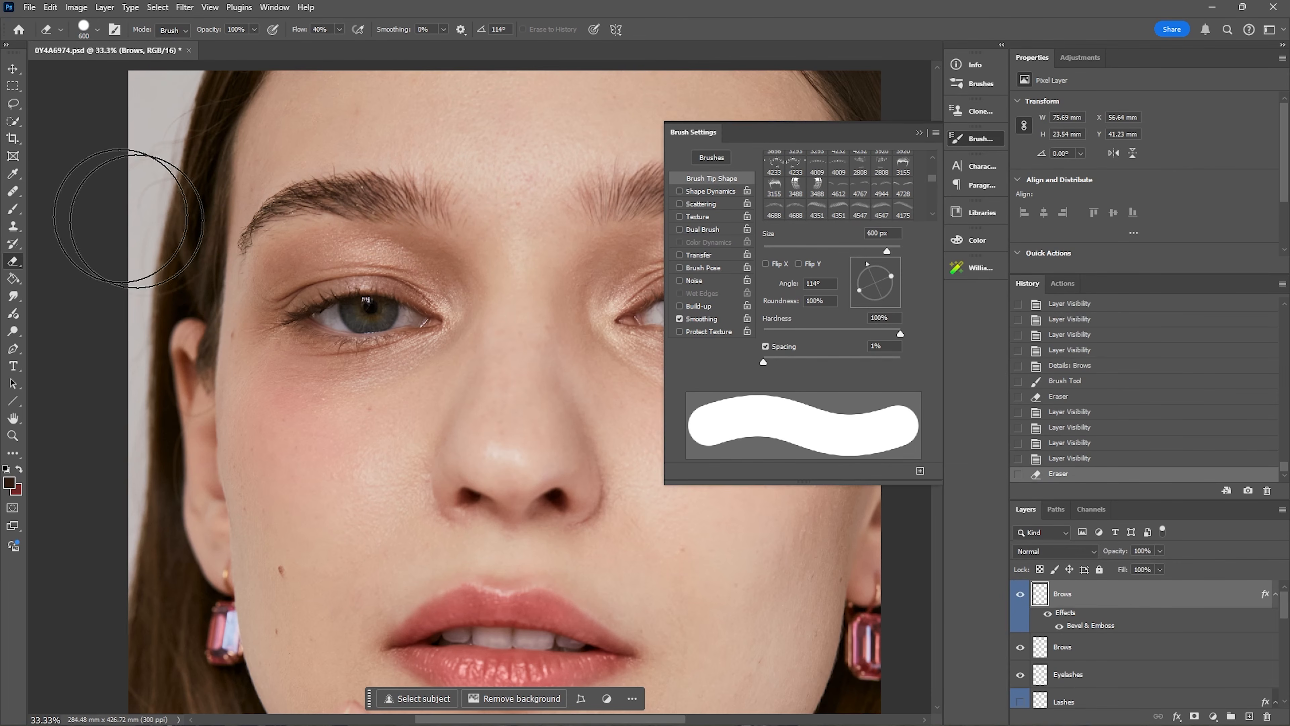
# Try painting a single hair near the inner corner of the image's left eye with a 175 px hair brush angled 28°, and undo it
pyautogui.click(13, 208)
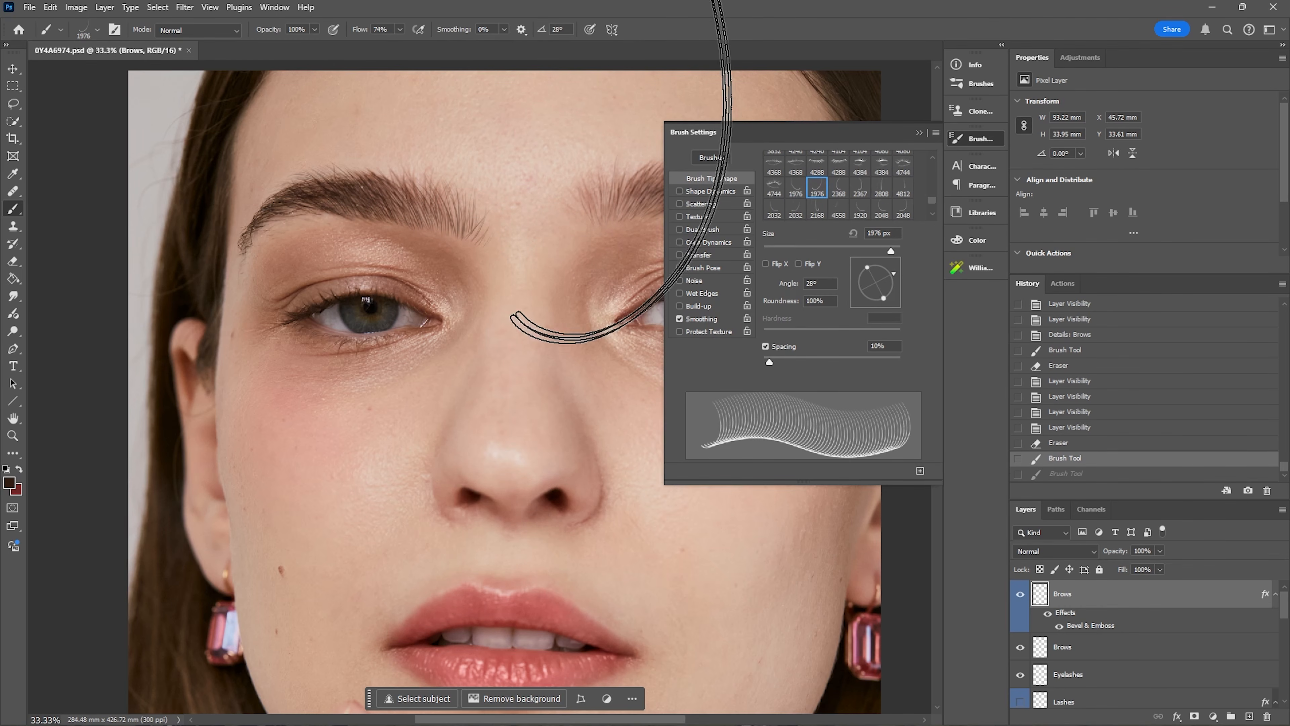
pyautogui.press('[')
pyautogui.press('[')
pyautogui.press('[')
pyautogui.press('[')
pyautogui.press('[')
pyautogui.press('[')
pyautogui.press('[')
pyautogui.press('[')
pyautogui.press('[')
pyautogui.press('[')
pyautogui.press('[')
pyautogui.press('[')
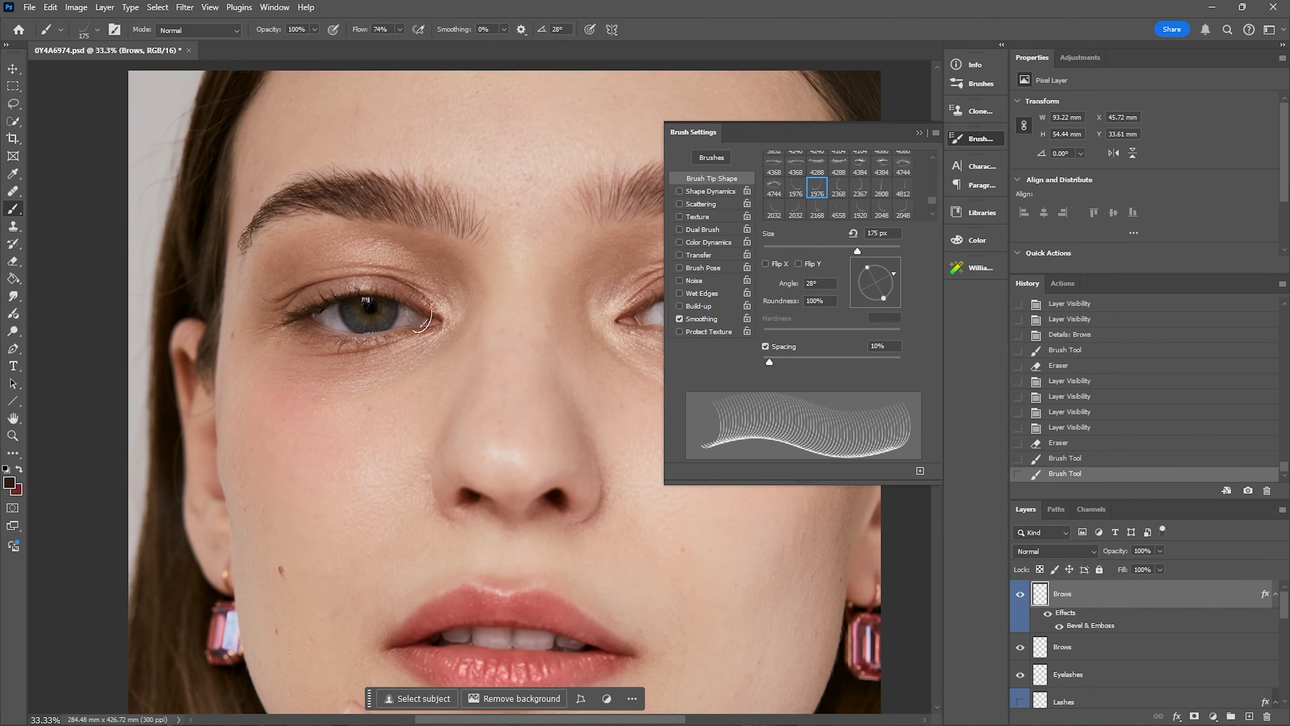
pyautogui.hotkey('ctrl', 'z')
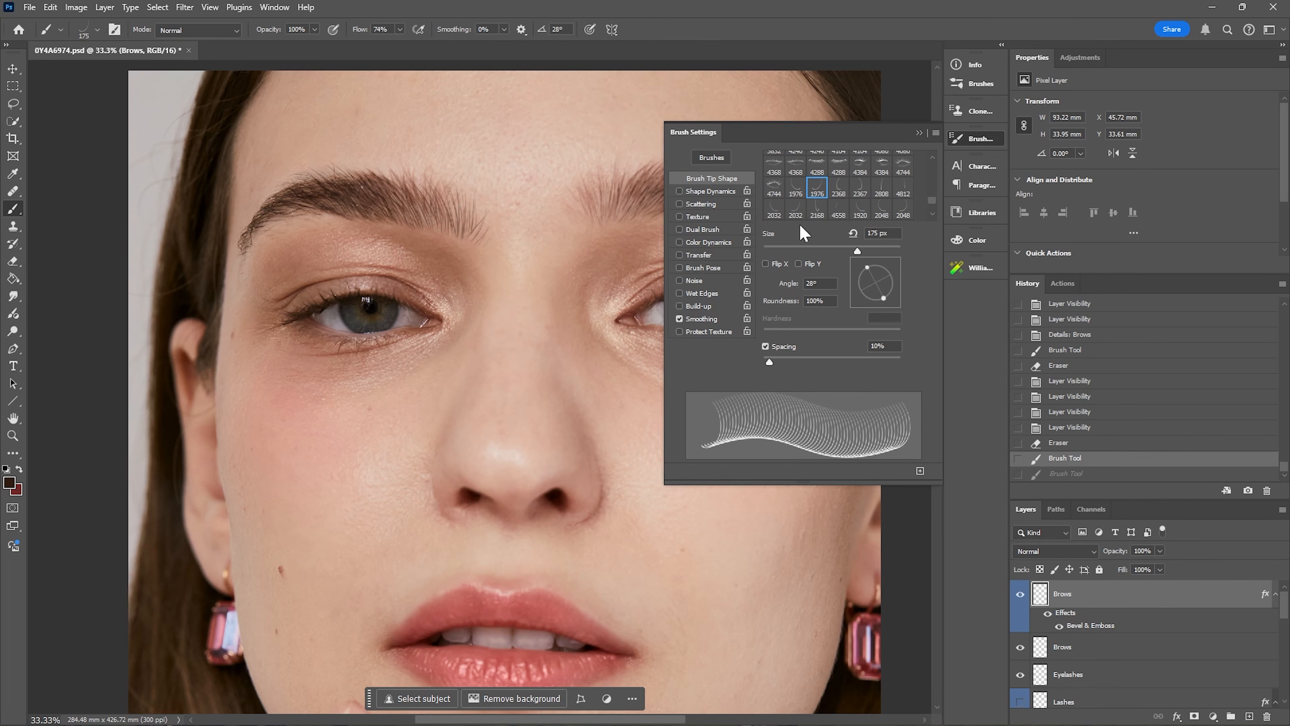
# Stamp winged eyeliner along the upper lid of the image's left eye with the 4266 eyeliner brush tip, reduced to fit the eye
pyautogui.scroll(3, 933, 211)
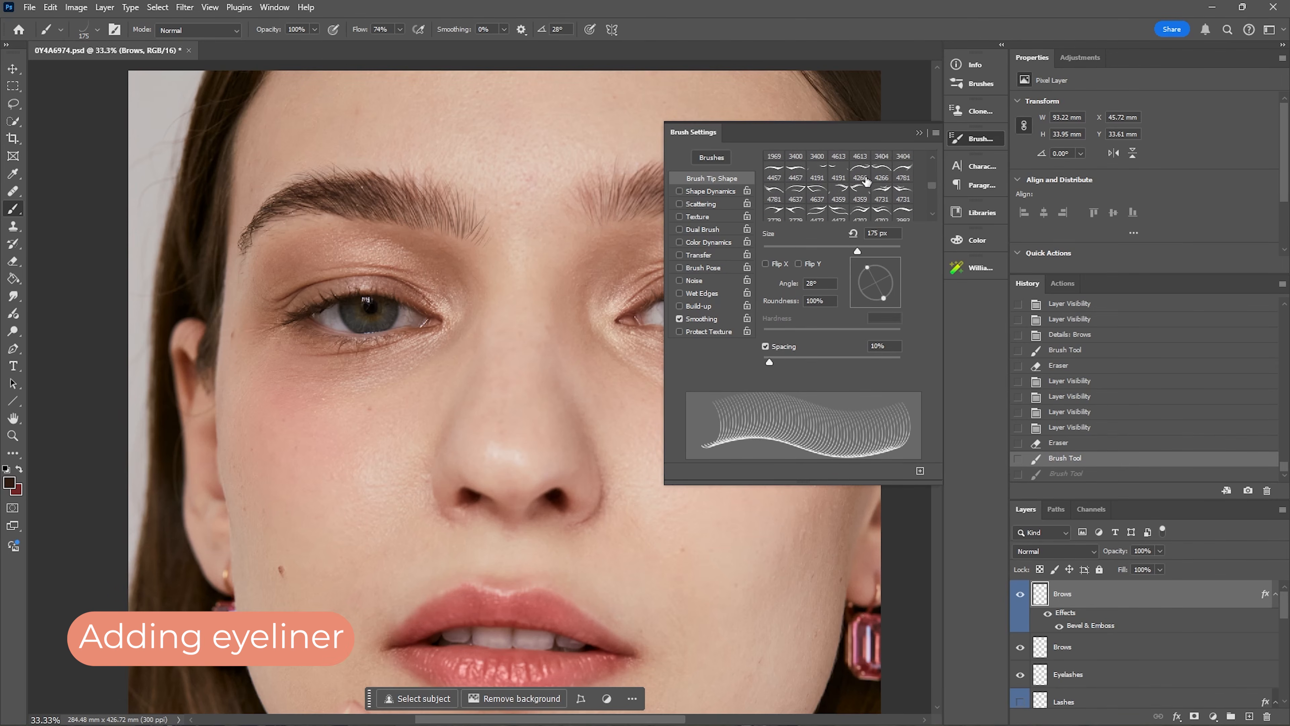
pyautogui.click(882, 173)
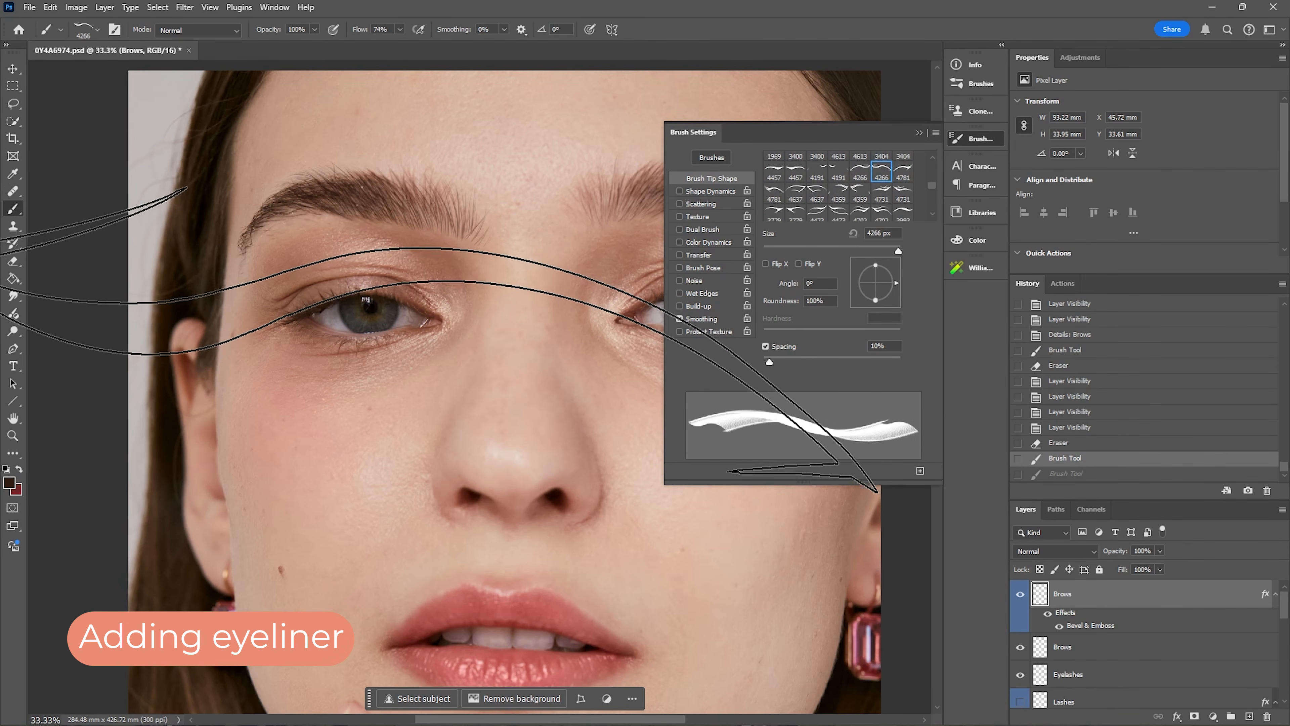
pyautogui.press('[')
pyautogui.press('[')
pyautogui.press('[')
pyautogui.press('[')
pyautogui.press('[')
pyautogui.press('[')
pyautogui.press('[')
pyautogui.press('[')
pyautogui.press('[')
pyautogui.press('[')
pyautogui.press('[')
pyautogui.press('[')
pyautogui.press('[')
pyautogui.press('[')
pyautogui.press('[')
pyautogui.press('[')
pyautogui.press('[')
pyautogui.press('[')
pyautogui.press('[')
pyautogui.press('[')
pyautogui.press('[')
pyautogui.press('[')
pyautogui.press('[')
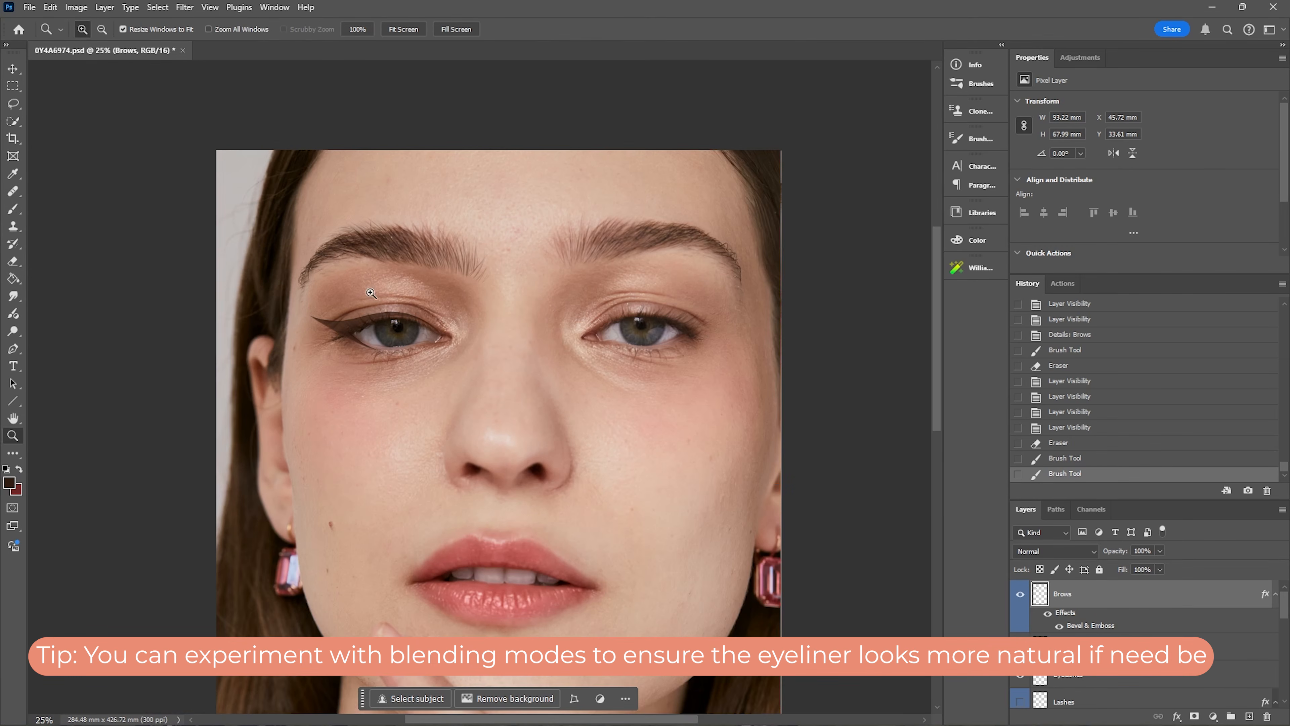
# Compare the image's right eye and surrounding skin between Snapshot 2 and Snapshot 4, ending on Snapshot 4
pyautogui.rightClick(434, 257)
pyautogui.click(460, 339)
pyautogui.click(389, 159)
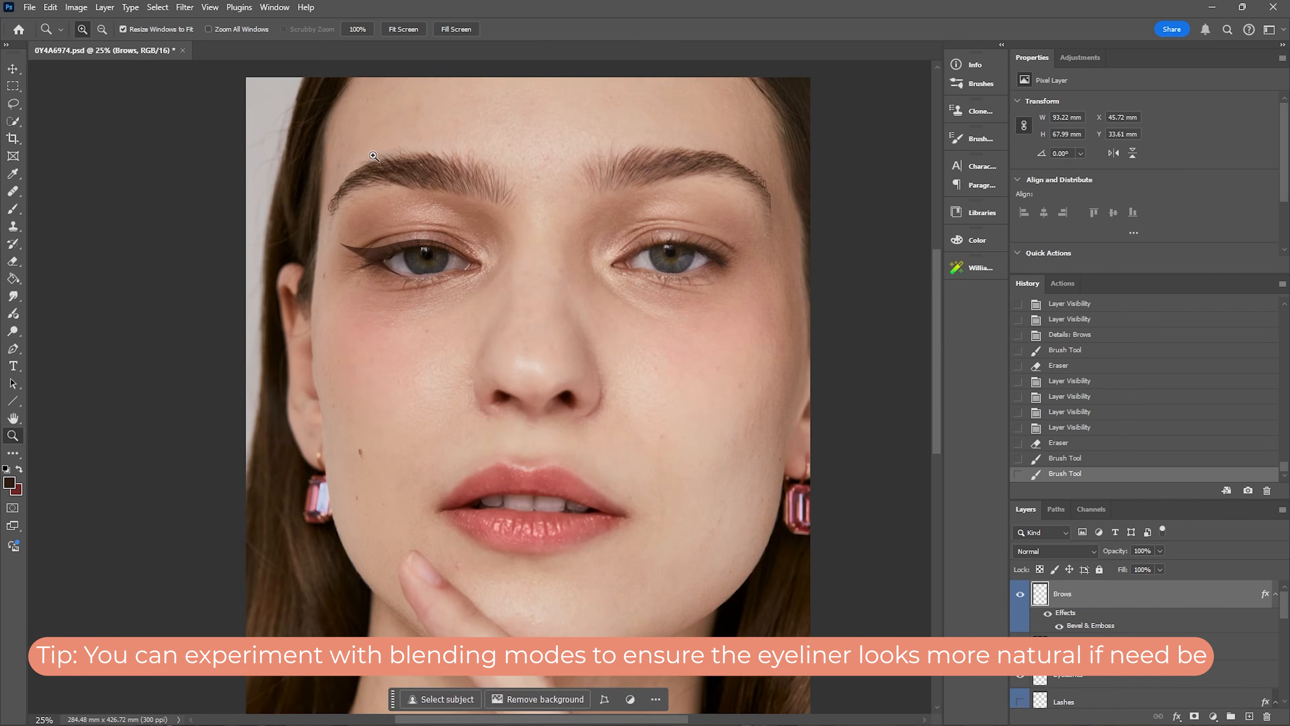
pyautogui.click(422, 212)
pyautogui.click(438, 234)
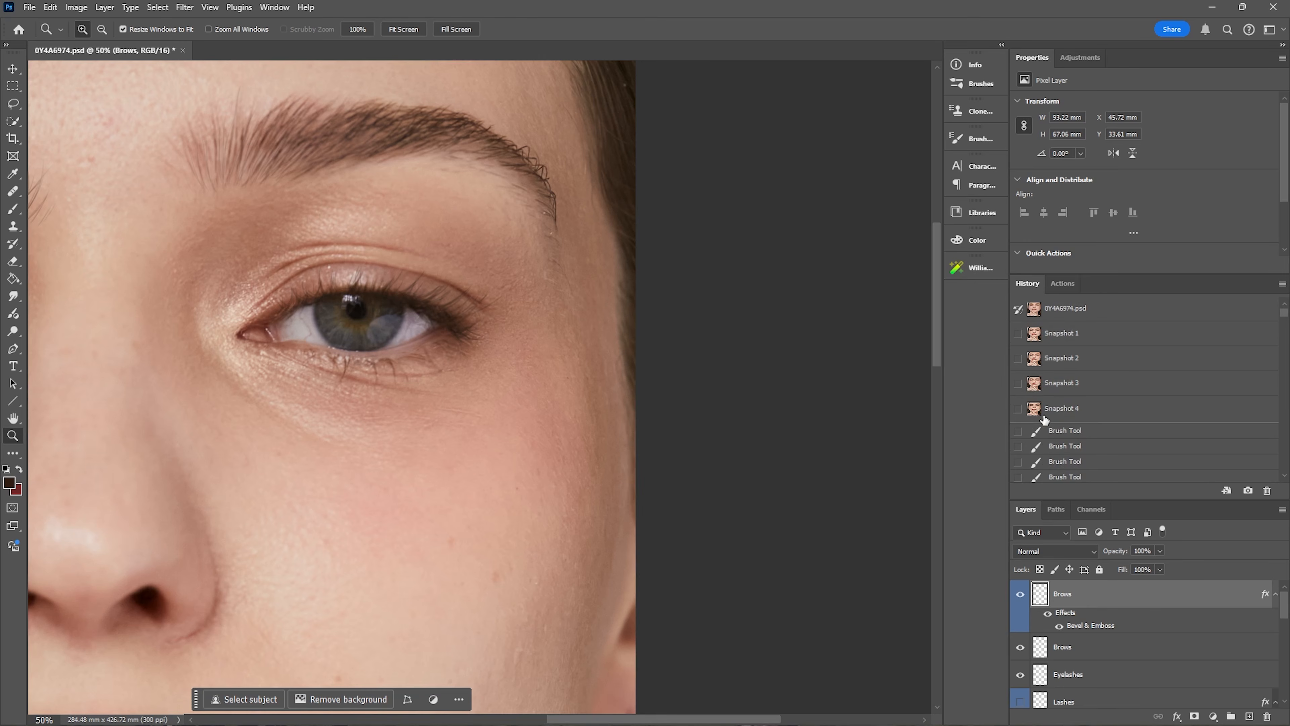
pyautogui.click(1044, 416)
pyautogui.click(1088, 358)
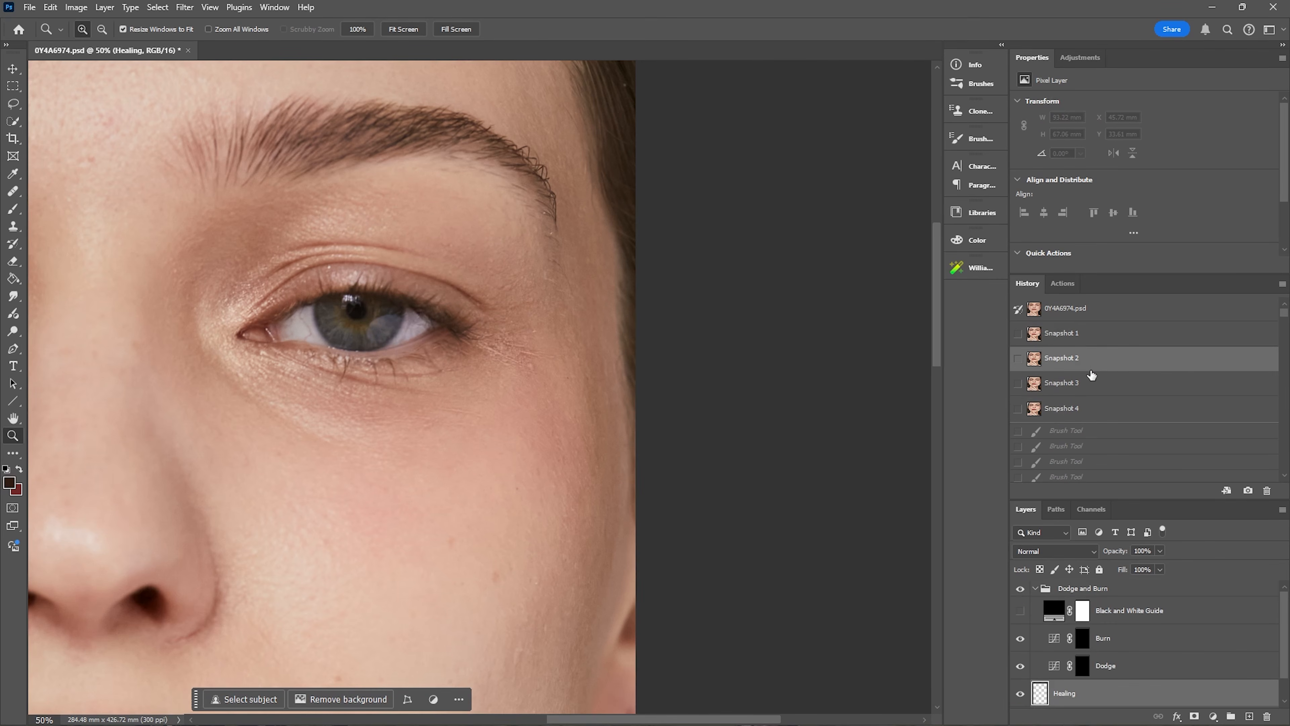
pyautogui.click(1089, 410)
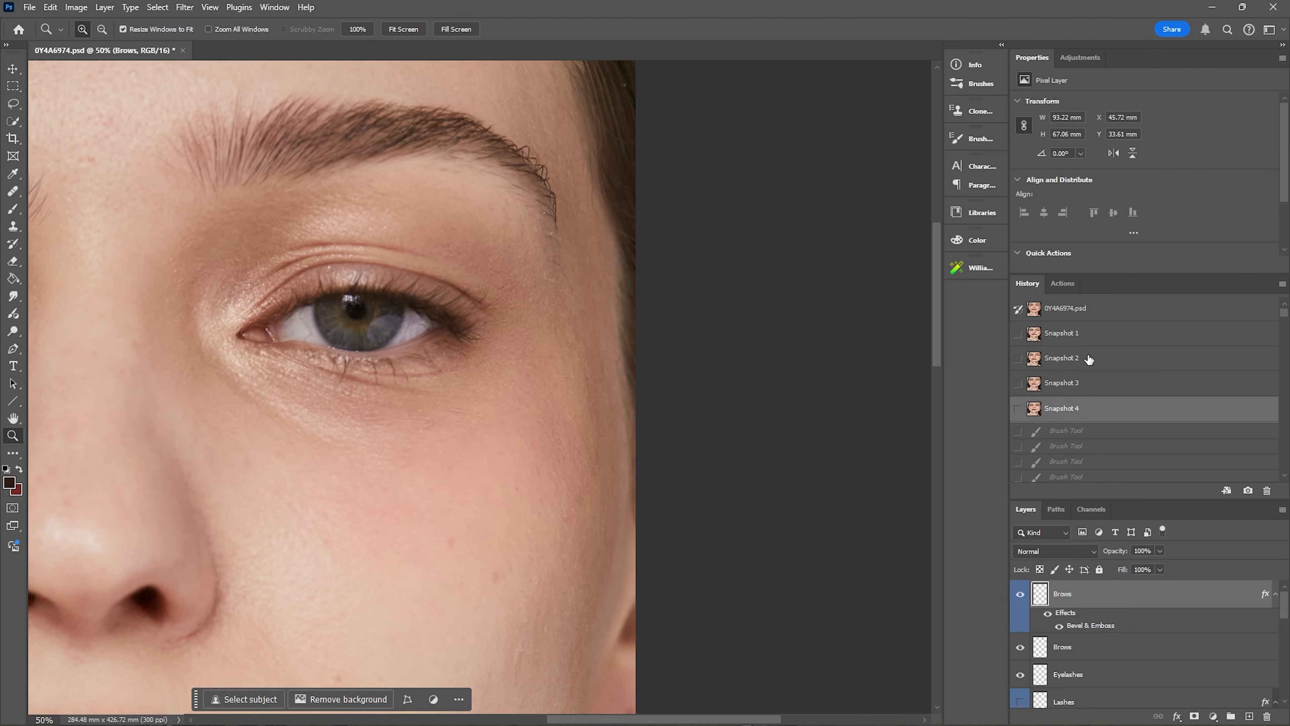
pyautogui.click(1088, 360)
pyautogui.click(1085, 410)
# Compare the lips and lower face between Snapshot 2 and Snapshot 4, ending on Snapshot 4
pyautogui.moveTo(939, 302); pyautogui.dragTo(940, 370)
pyautogui.moveTo(639, 720); pyautogui.dragTo(544, 719)
pyautogui.click(1085, 359)
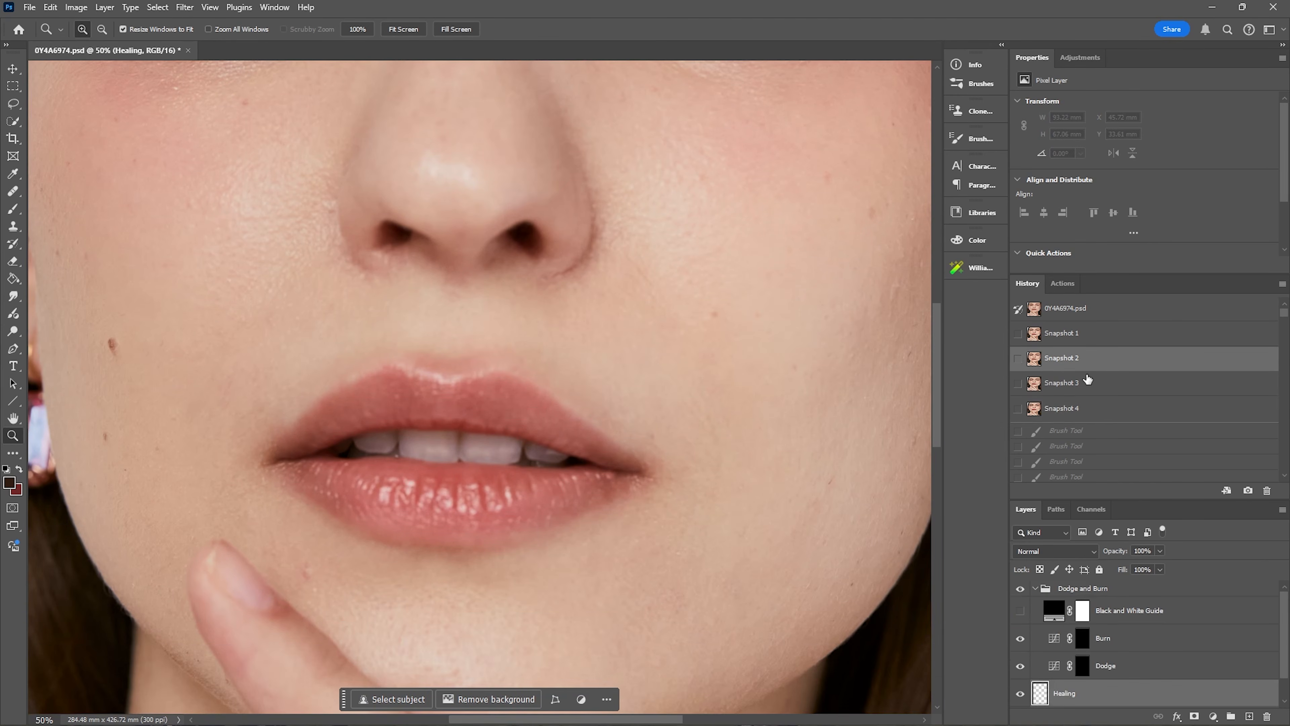
pyautogui.click(1092, 409)
pyautogui.click(1097, 358)
pyautogui.click(1091, 409)
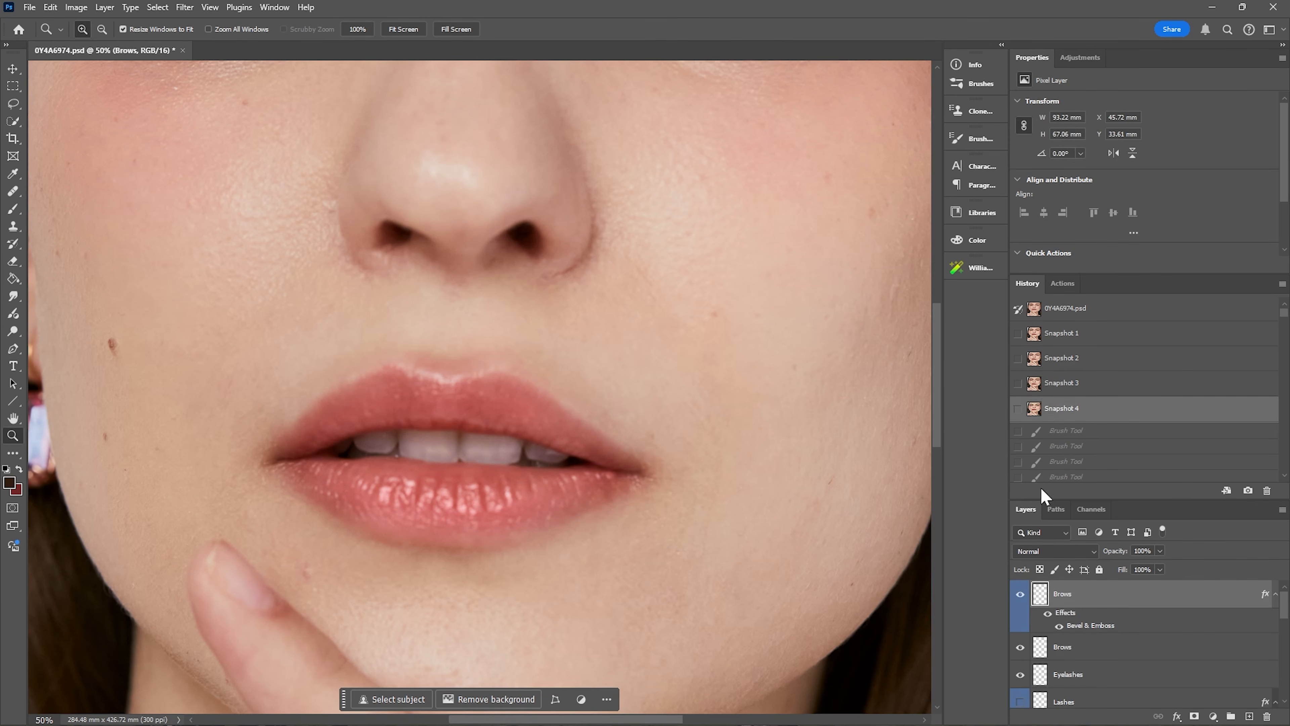
# Paint white on the Burn layer's mask along the lower lip's edge with a 40 px brush at 1% flow, and toggle the layer to compare
pyautogui.moveTo(1285, 603); pyautogui.dragTo(1287, 665)
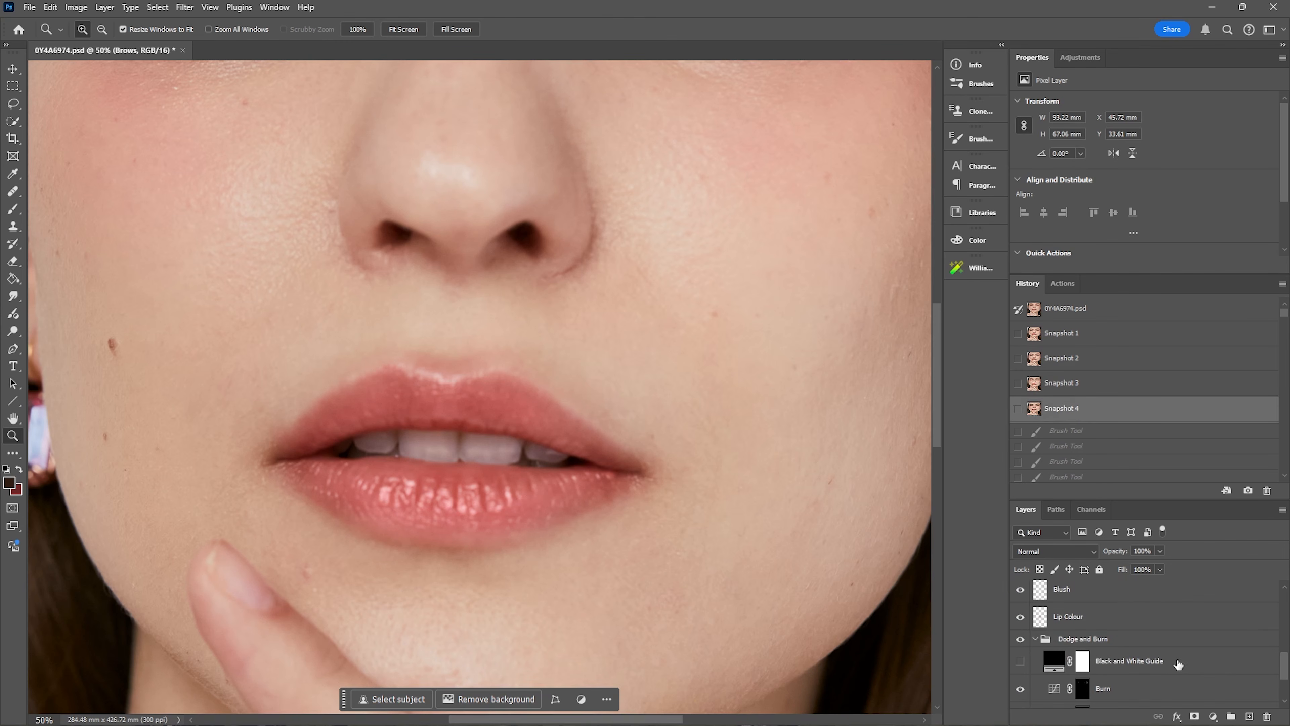
pyautogui.scroll(-2, 1270, 659)
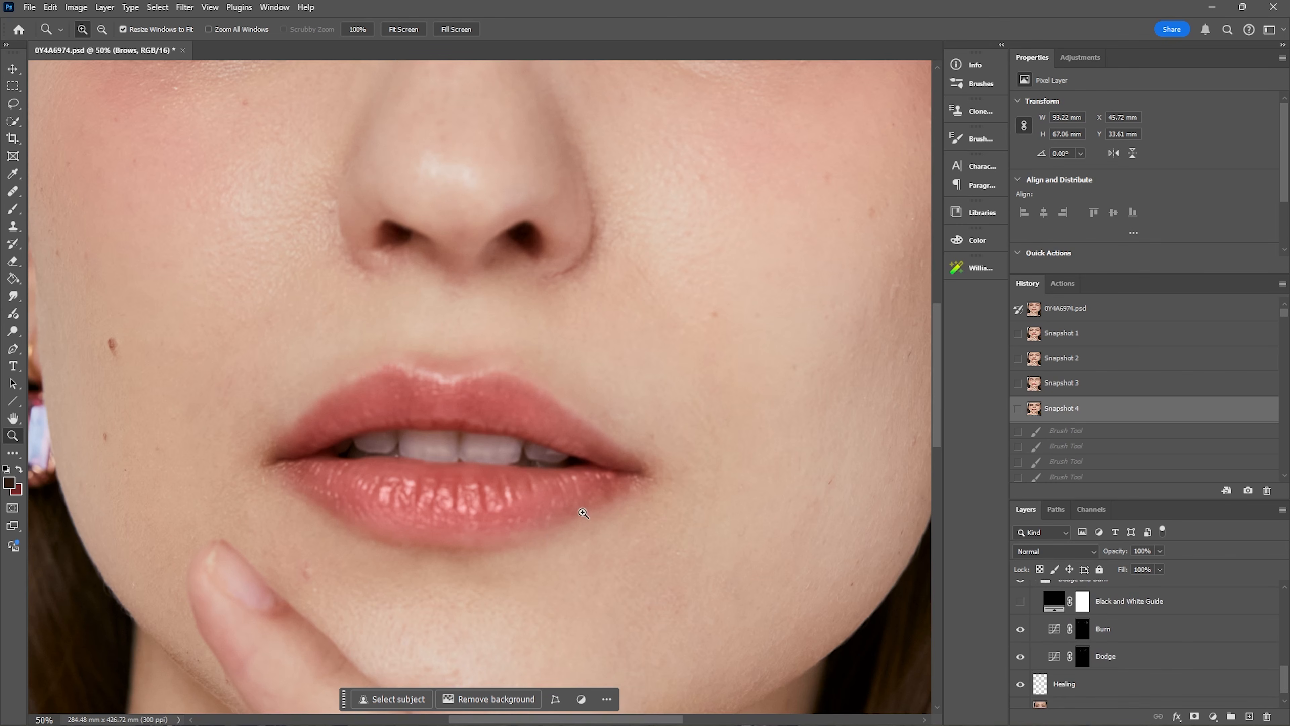
pyautogui.click(1113, 630)
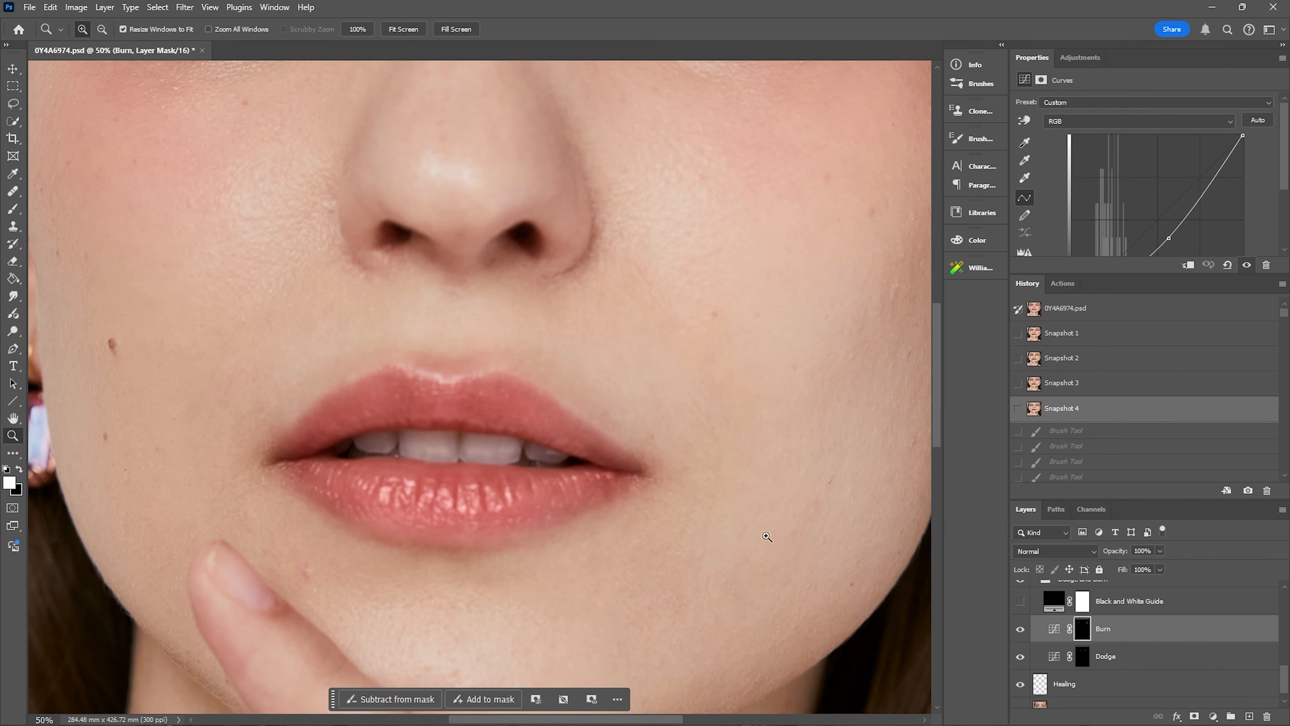
pyautogui.press('b')
pyautogui.click(96, 28)
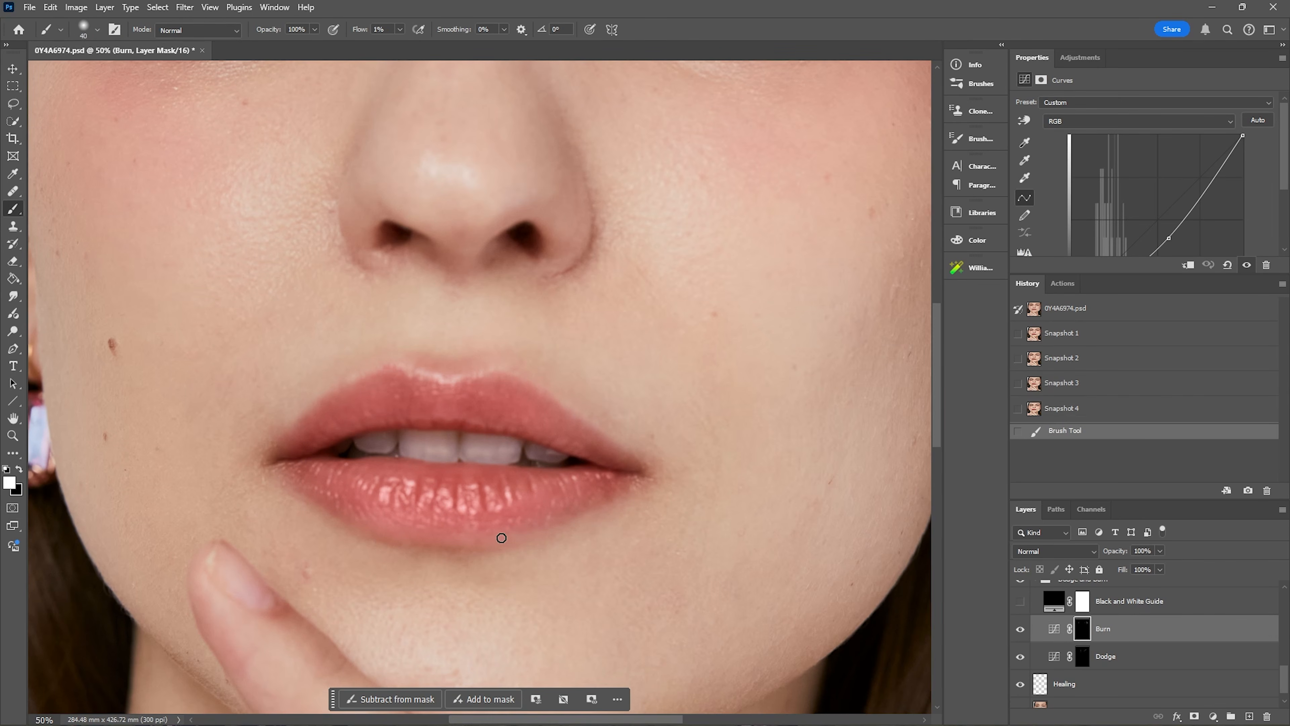
pyautogui.moveTo(502, 538); pyautogui.dragTo(483, 543)
pyautogui.moveTo(556, 515)
pyautogui.mouseDown()
pyautogui.moveTo(505, 534)
pyautogui.moveTo(538, 517)
pyautogui.mouseUp()
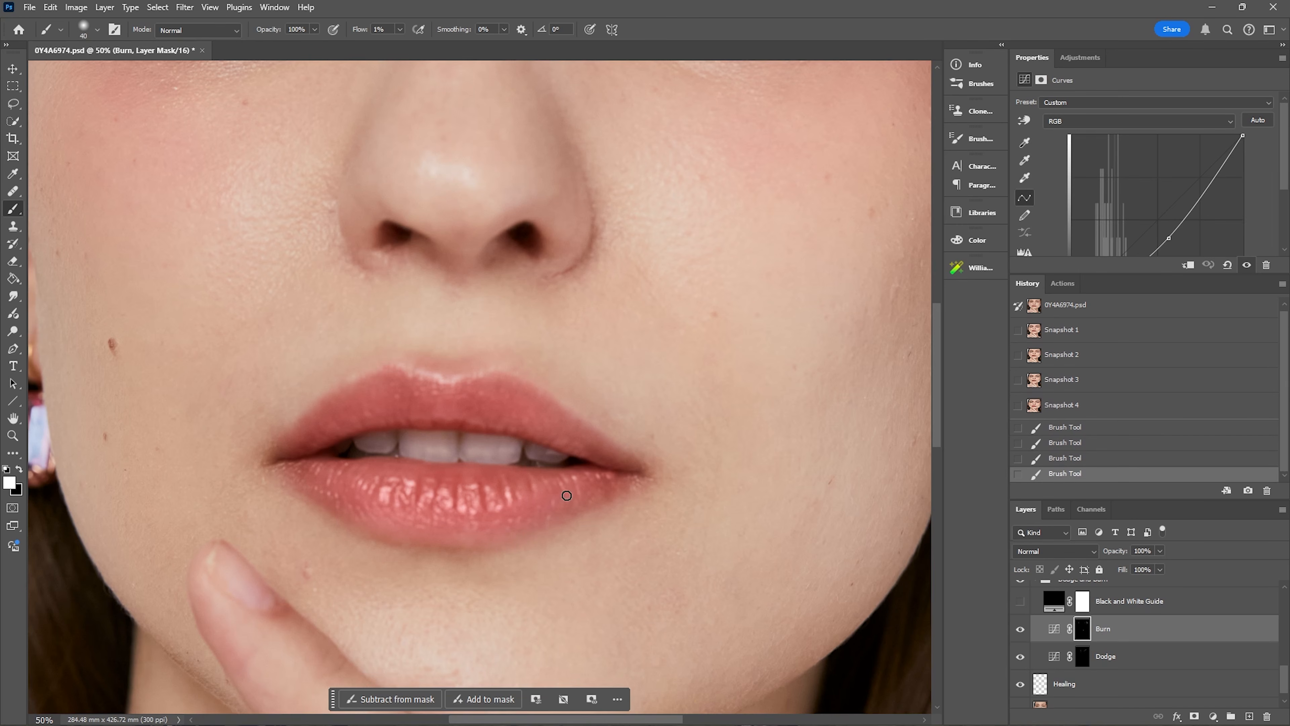
pyautogui.moveTo(566, 496)
pyautogui.mouseDown()
pyautogui.moveTo(536, 534)
pyautogui.moveTo(580, 510)
pyautogui.mouseUp()
pyautogui.moveTo(585, 503)
pyautogui.mouseDown()
pyautogui.moveTo(566, 523)
pyautogui.moveTo(504, 538)
pyautogui.mouseUp()
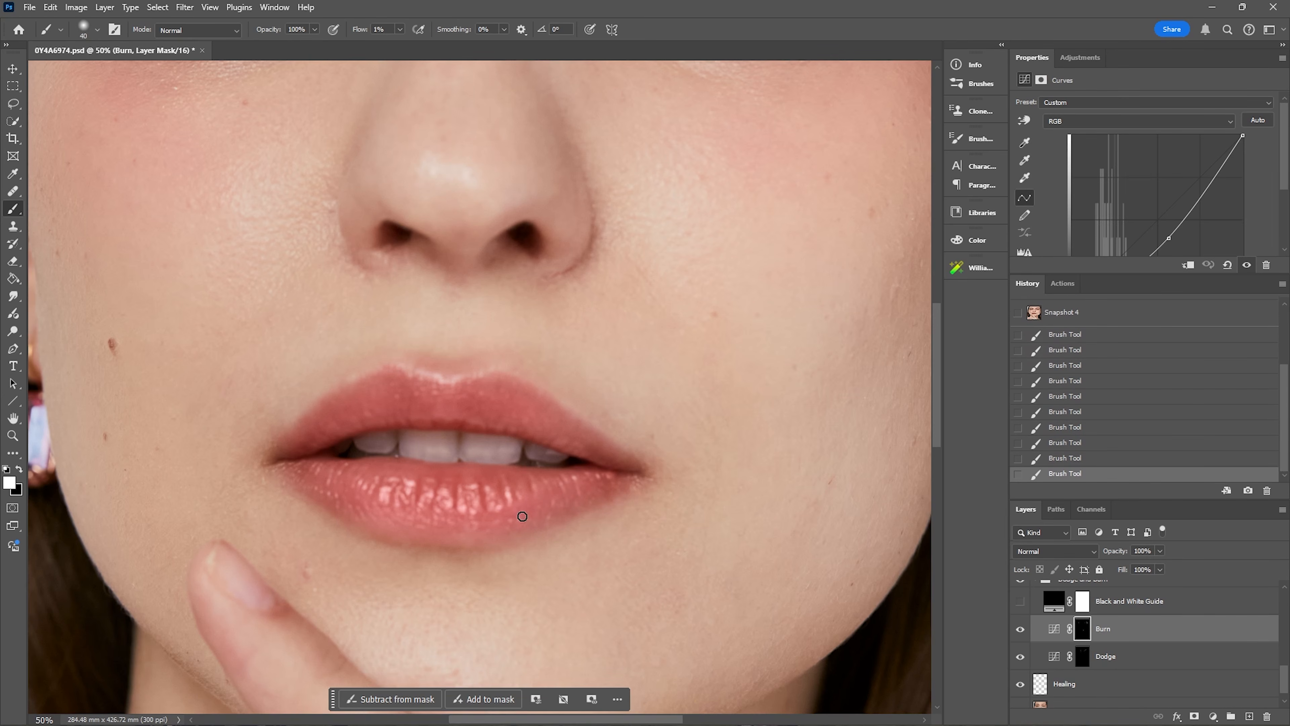
pyautogui.moveTo(557, 503); pyautogui.dragTo(472, 529)
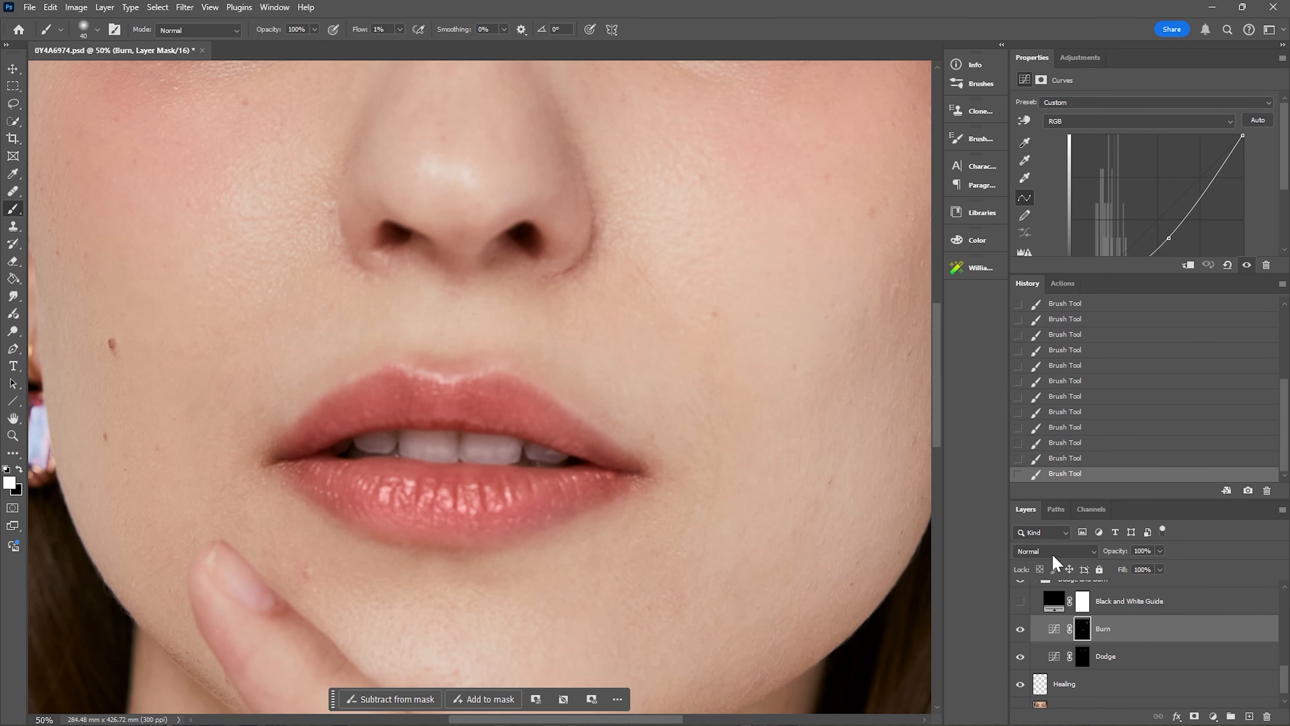
pyautogui.click(1020, 631)
pyautogui.click(1019, 632)
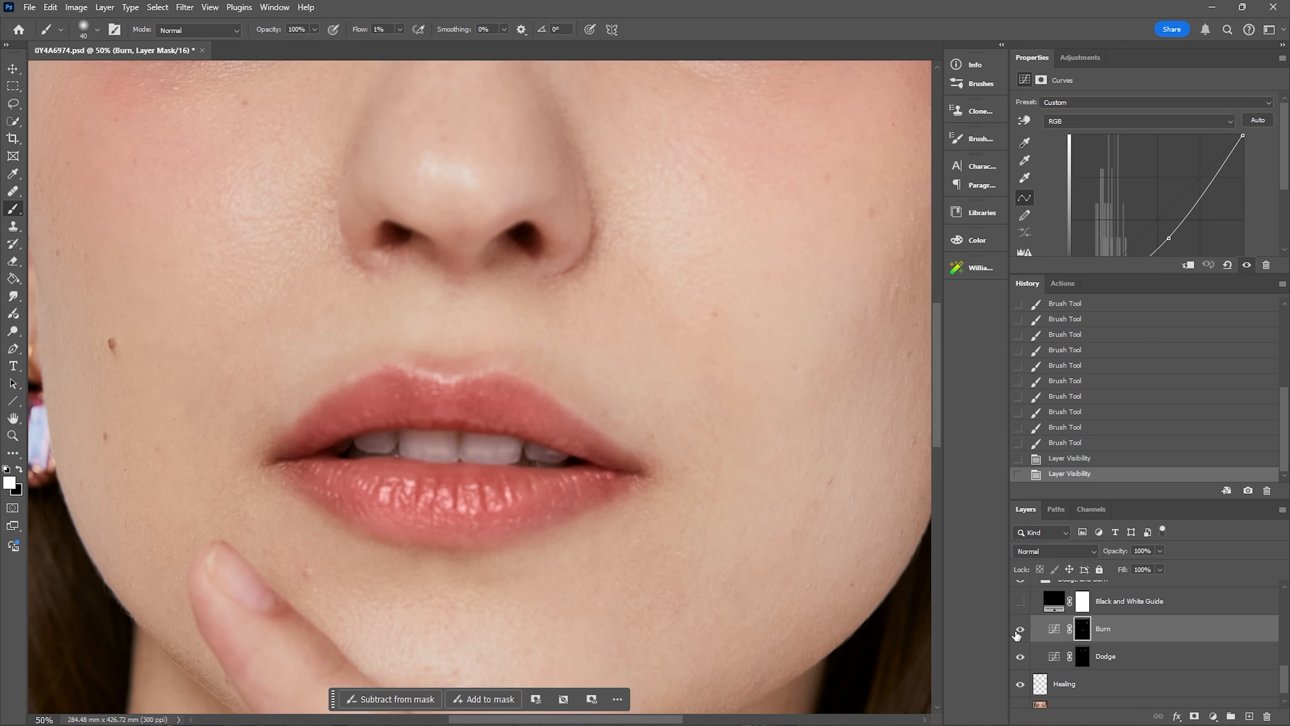